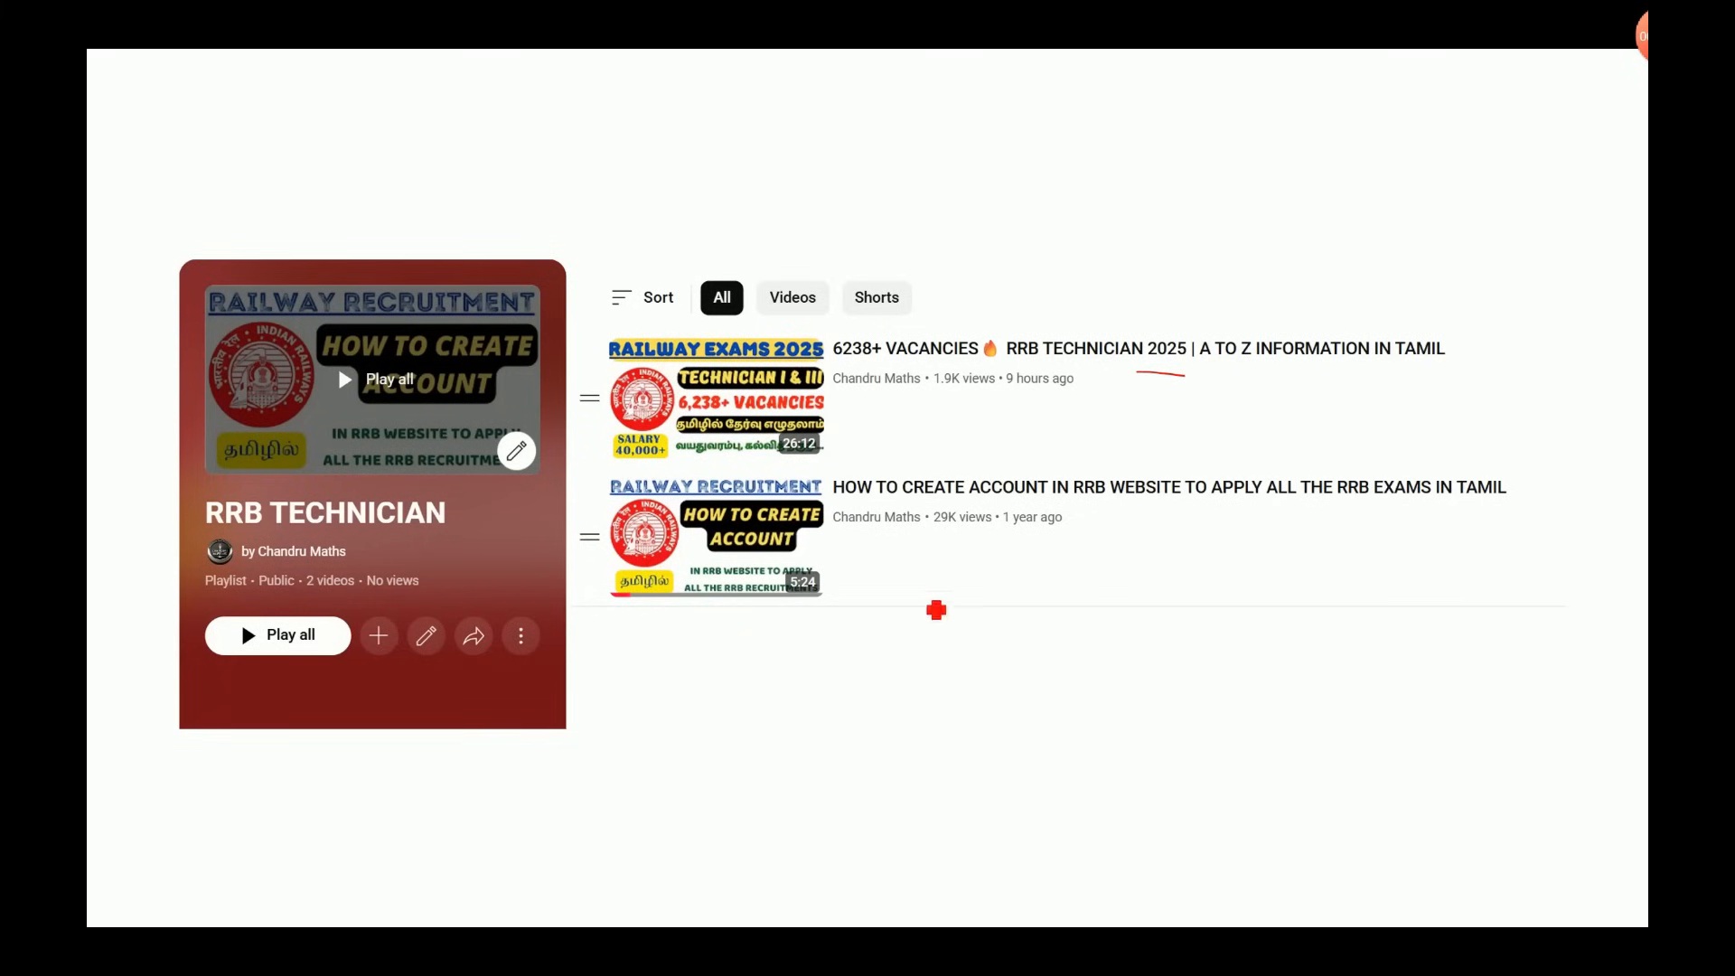
pyautogui.moveTo(956, 552); pyautogui.dragTo(998, 539)
pyautogui.moveTo(364, 553)
pyautogui.mouseDown()
pyautogui.moveTo(206, 517)
pyautogui.moveTo(444, 510)
pyautogui.moveTo(400, 545)
pyautogui.mouseUp()
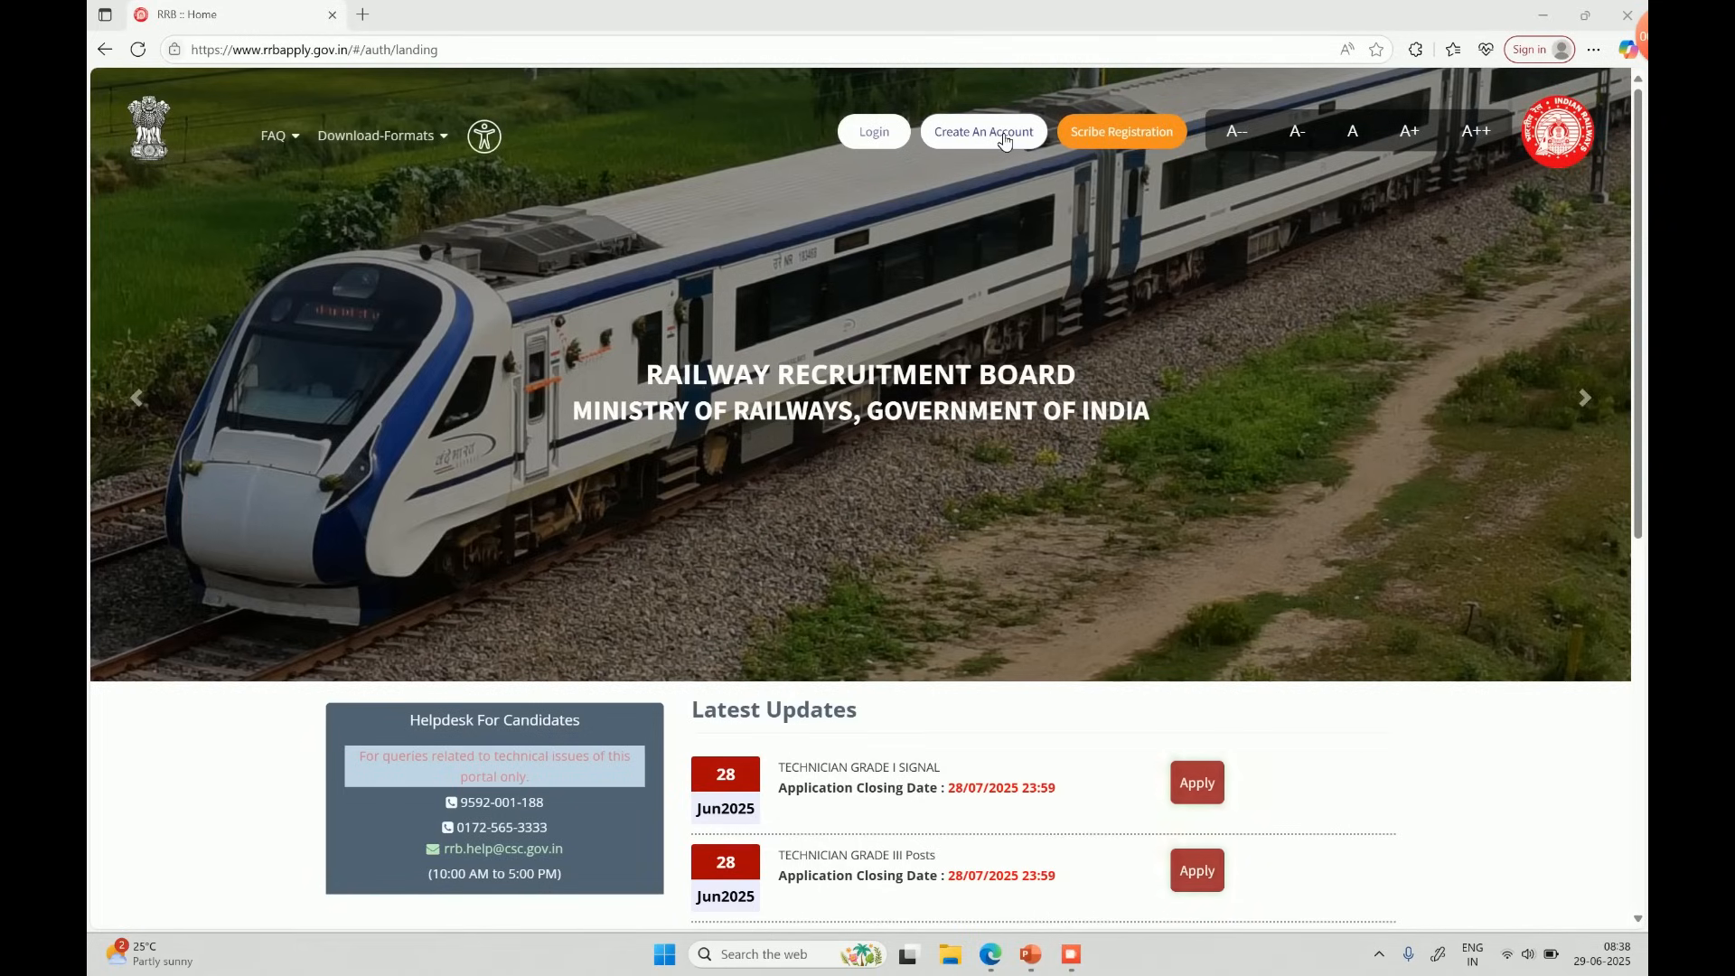
# Step: Sign in to the RRB portal using the RRB account credentials and complete the robot check
pyautogui.click(868, 133)
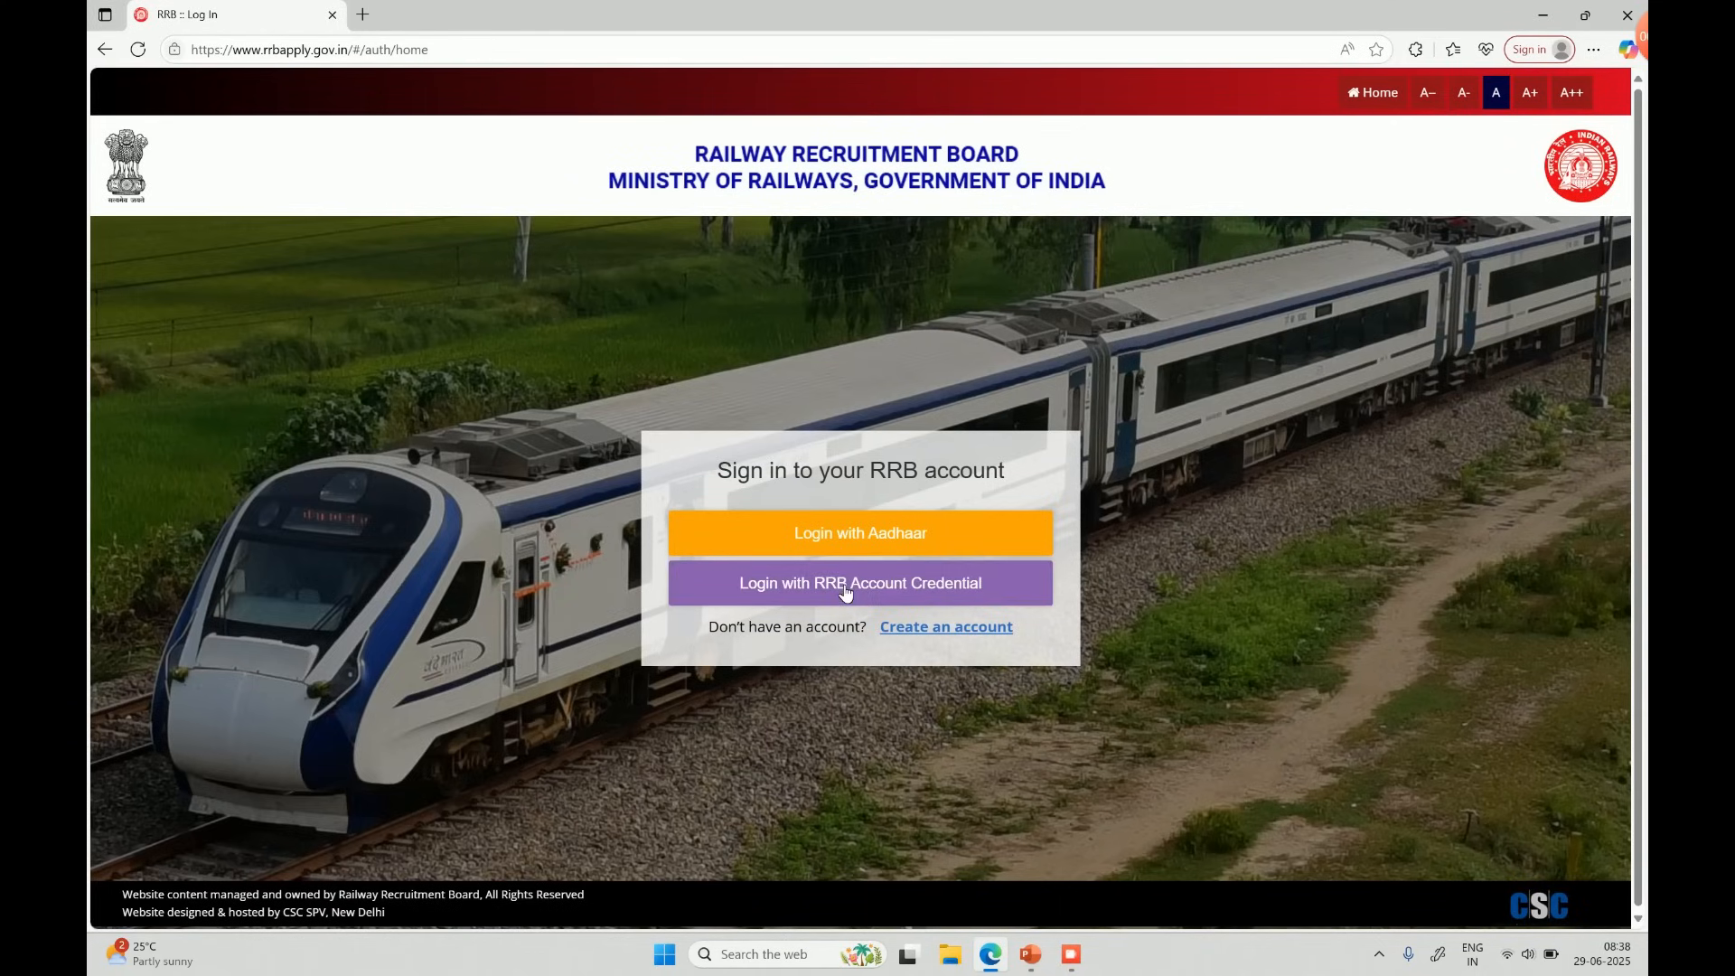
pyautogui.click(895, 598)
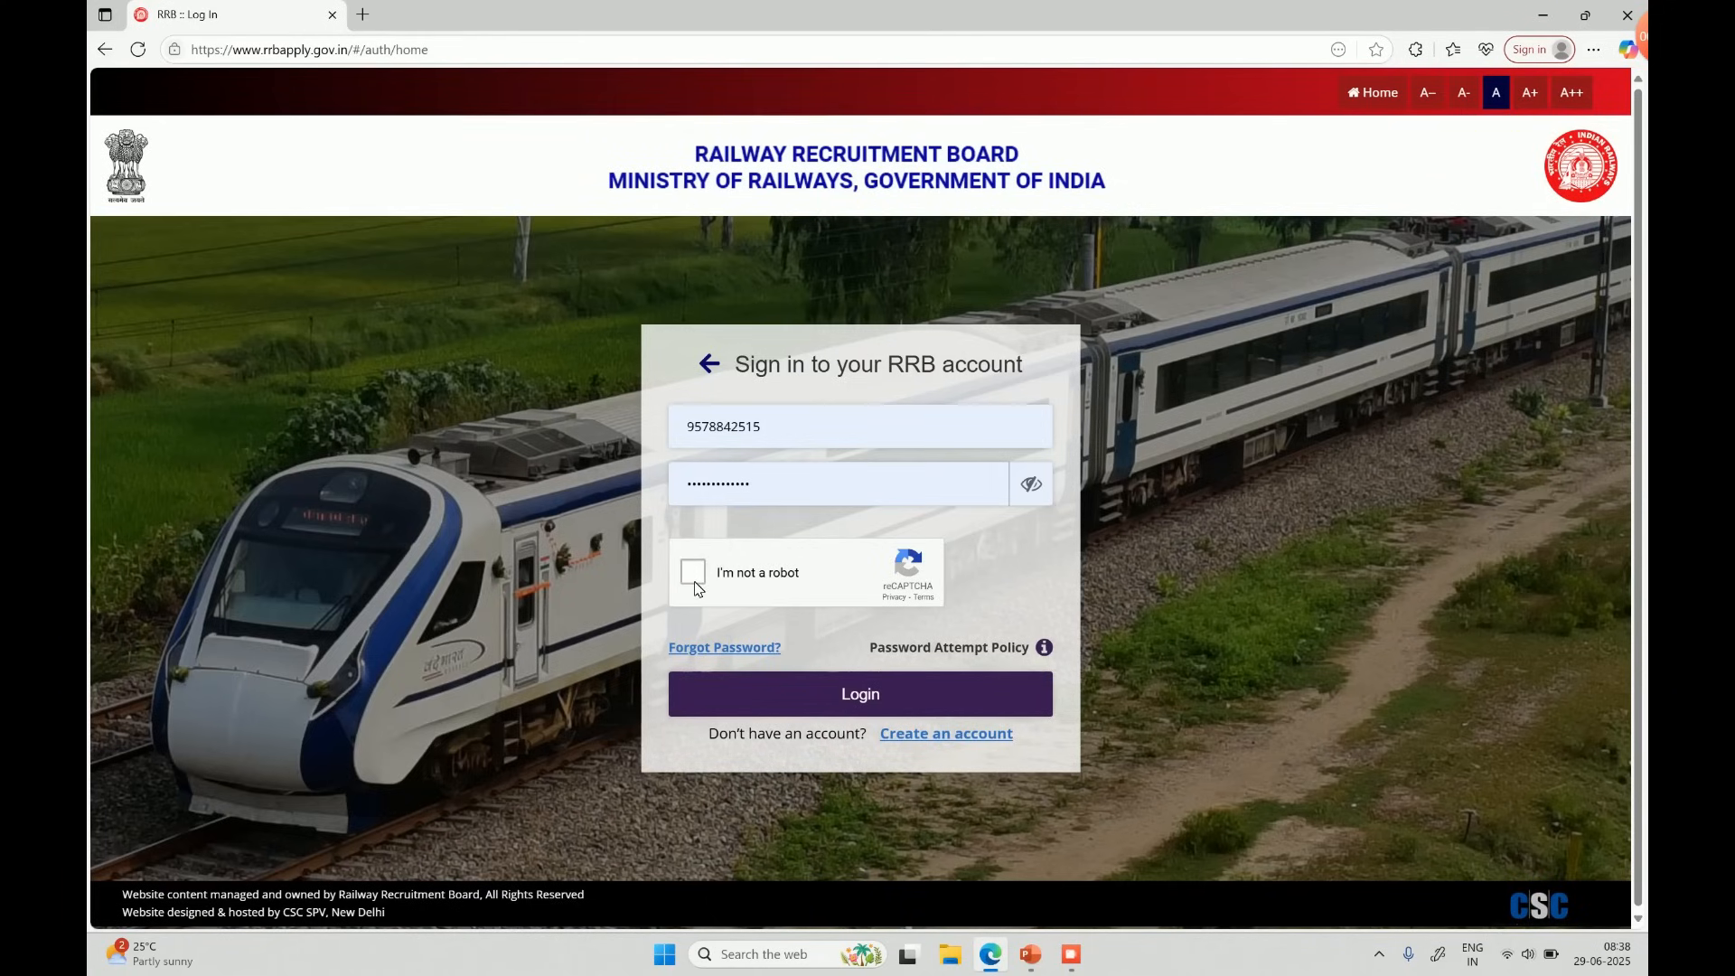
pyautogui.click(811, 706)
pyautogui.click(819, 704)
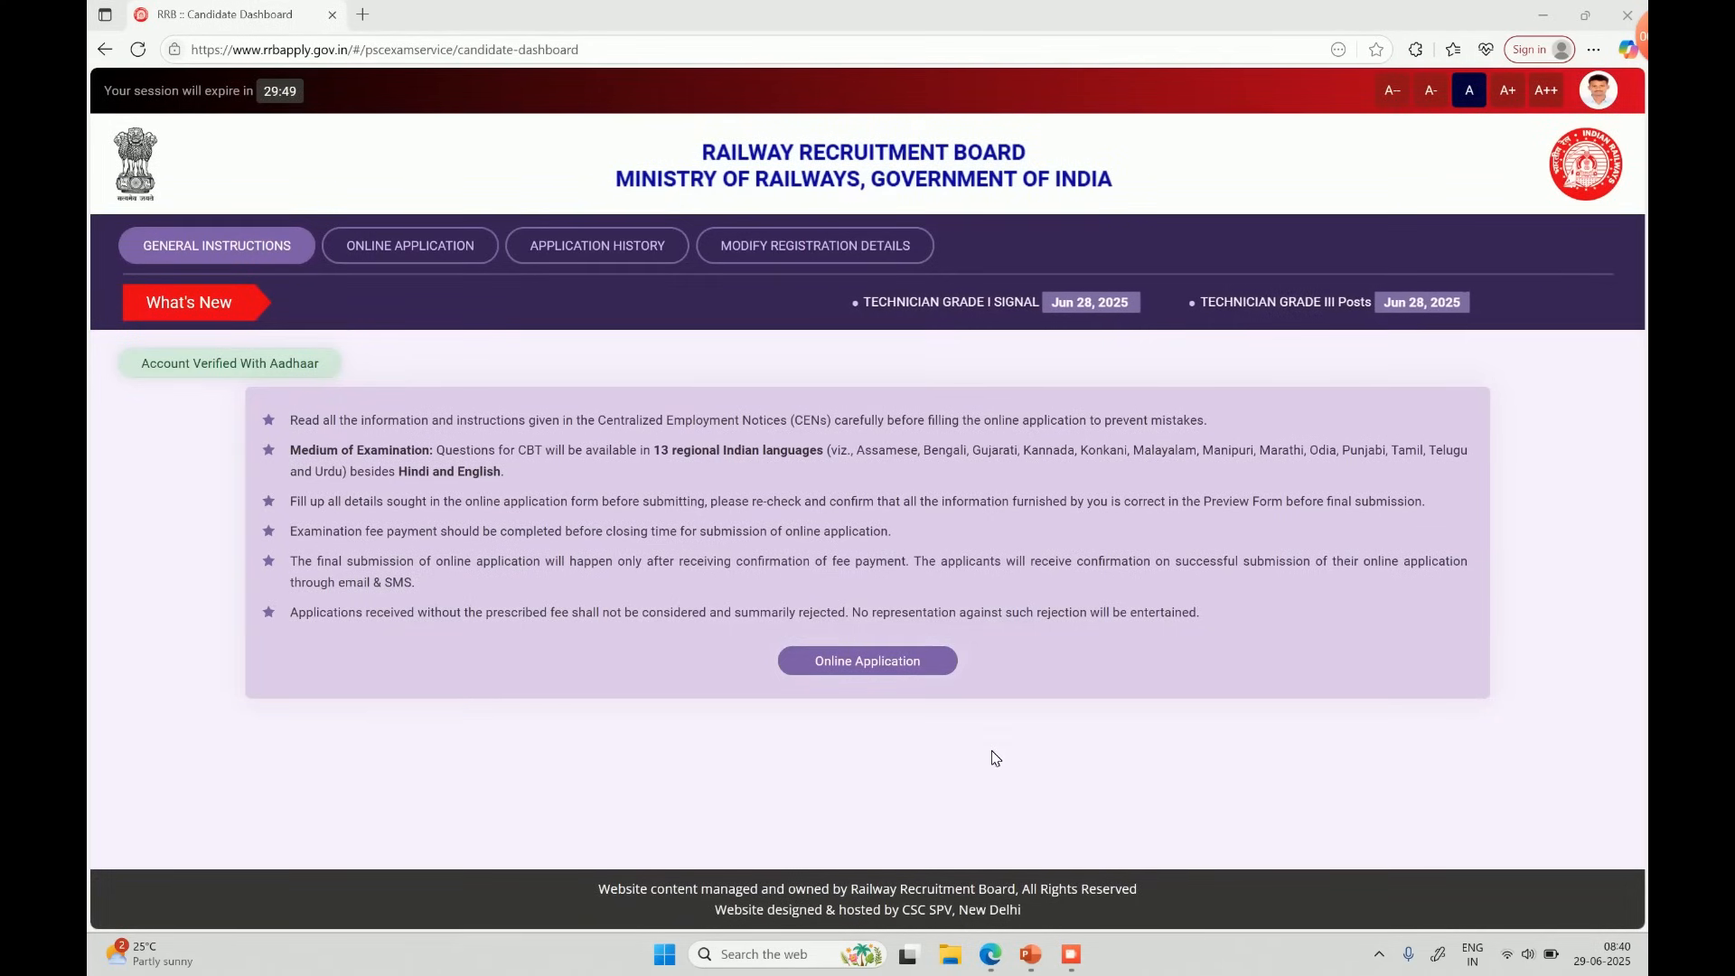
# Step: In the online application, select Chennai as the RRB for Technician Grade III Posts and tick both declarations
pyautogui.click(871, 668)
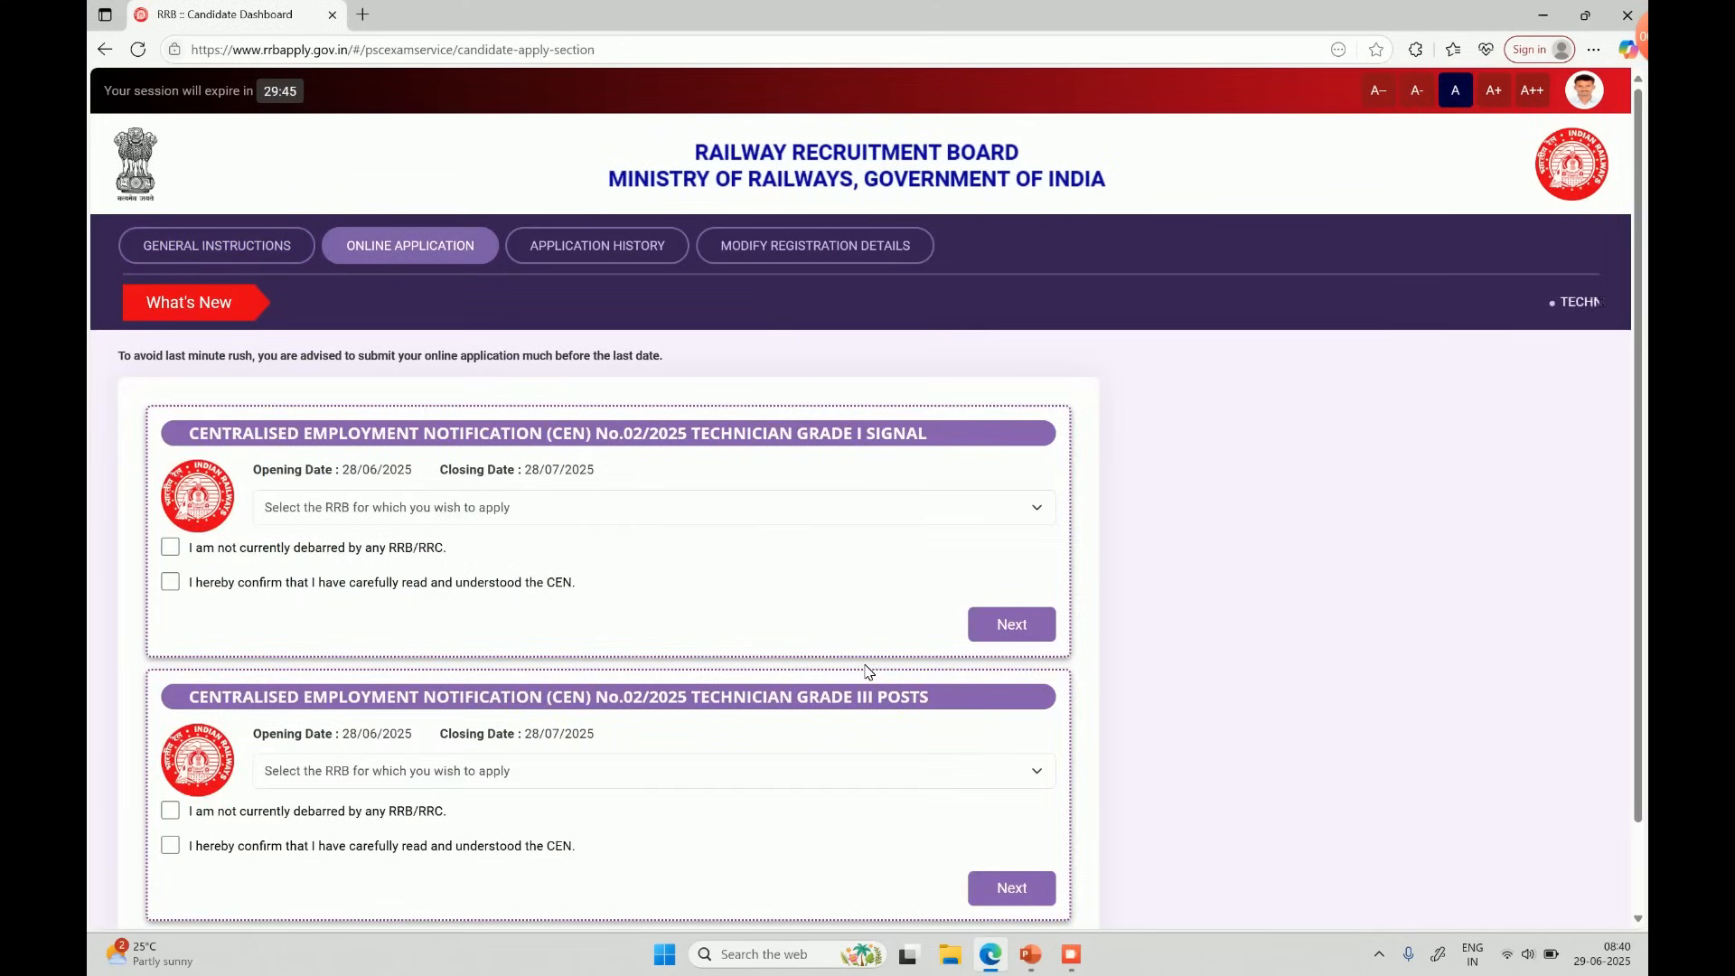
pyautogui.scroll(-2, 868, 671)
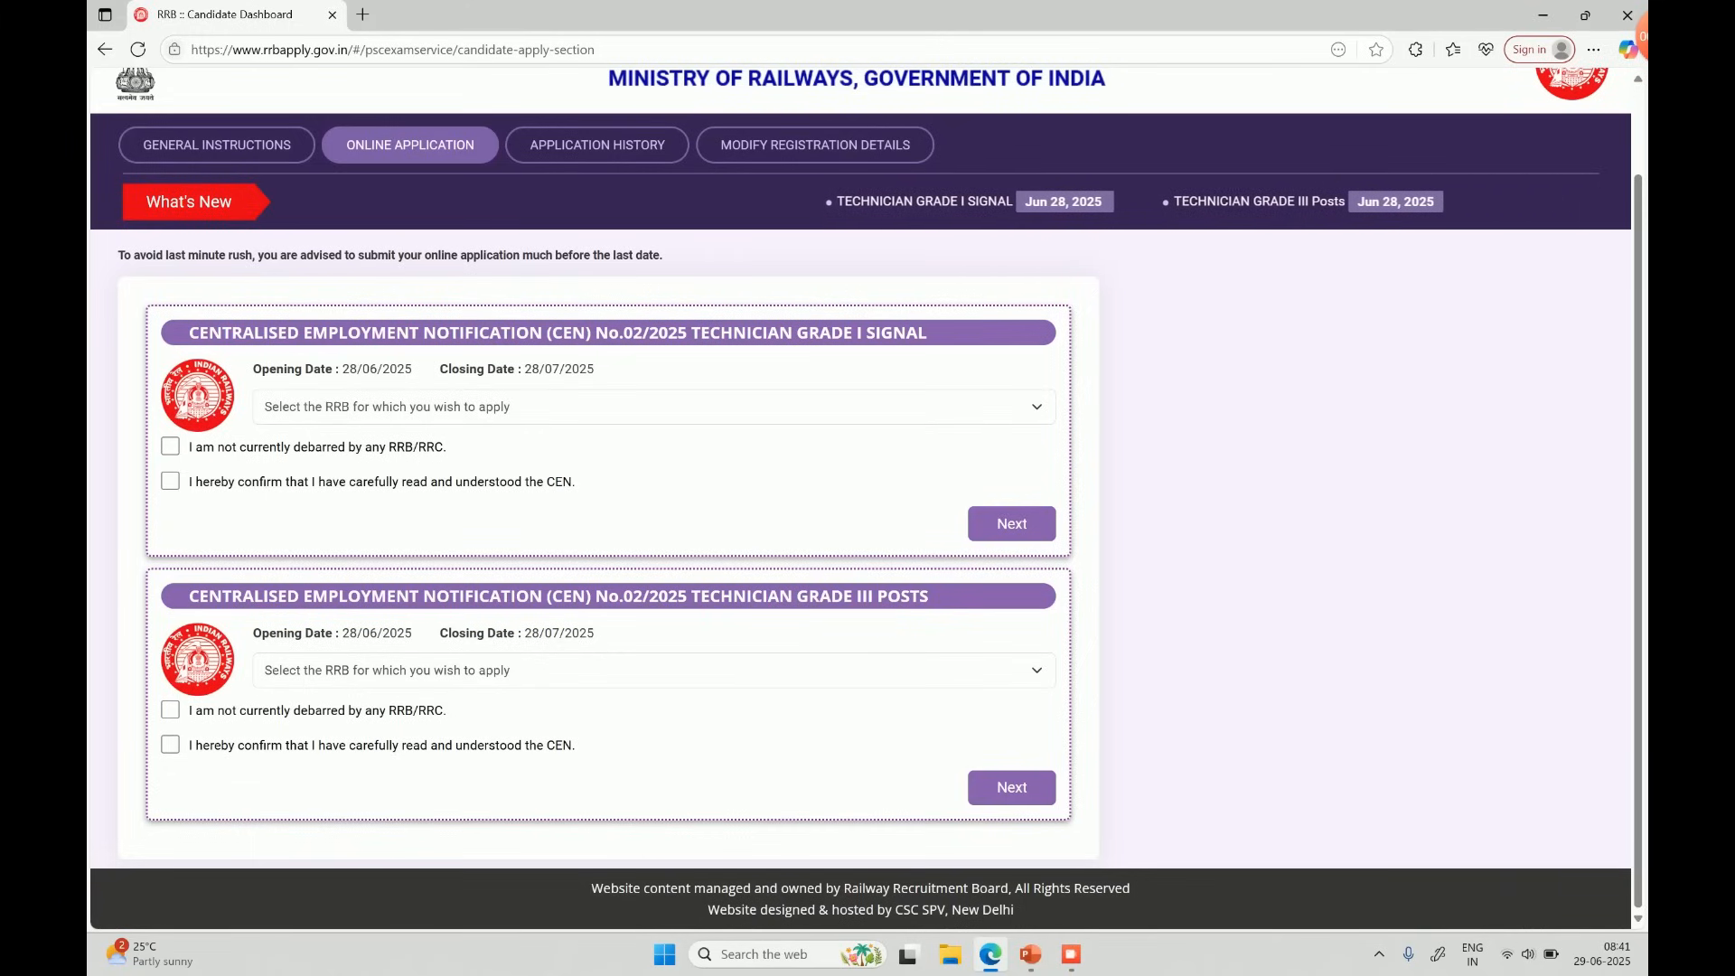
pyautogui.click(546, 681)
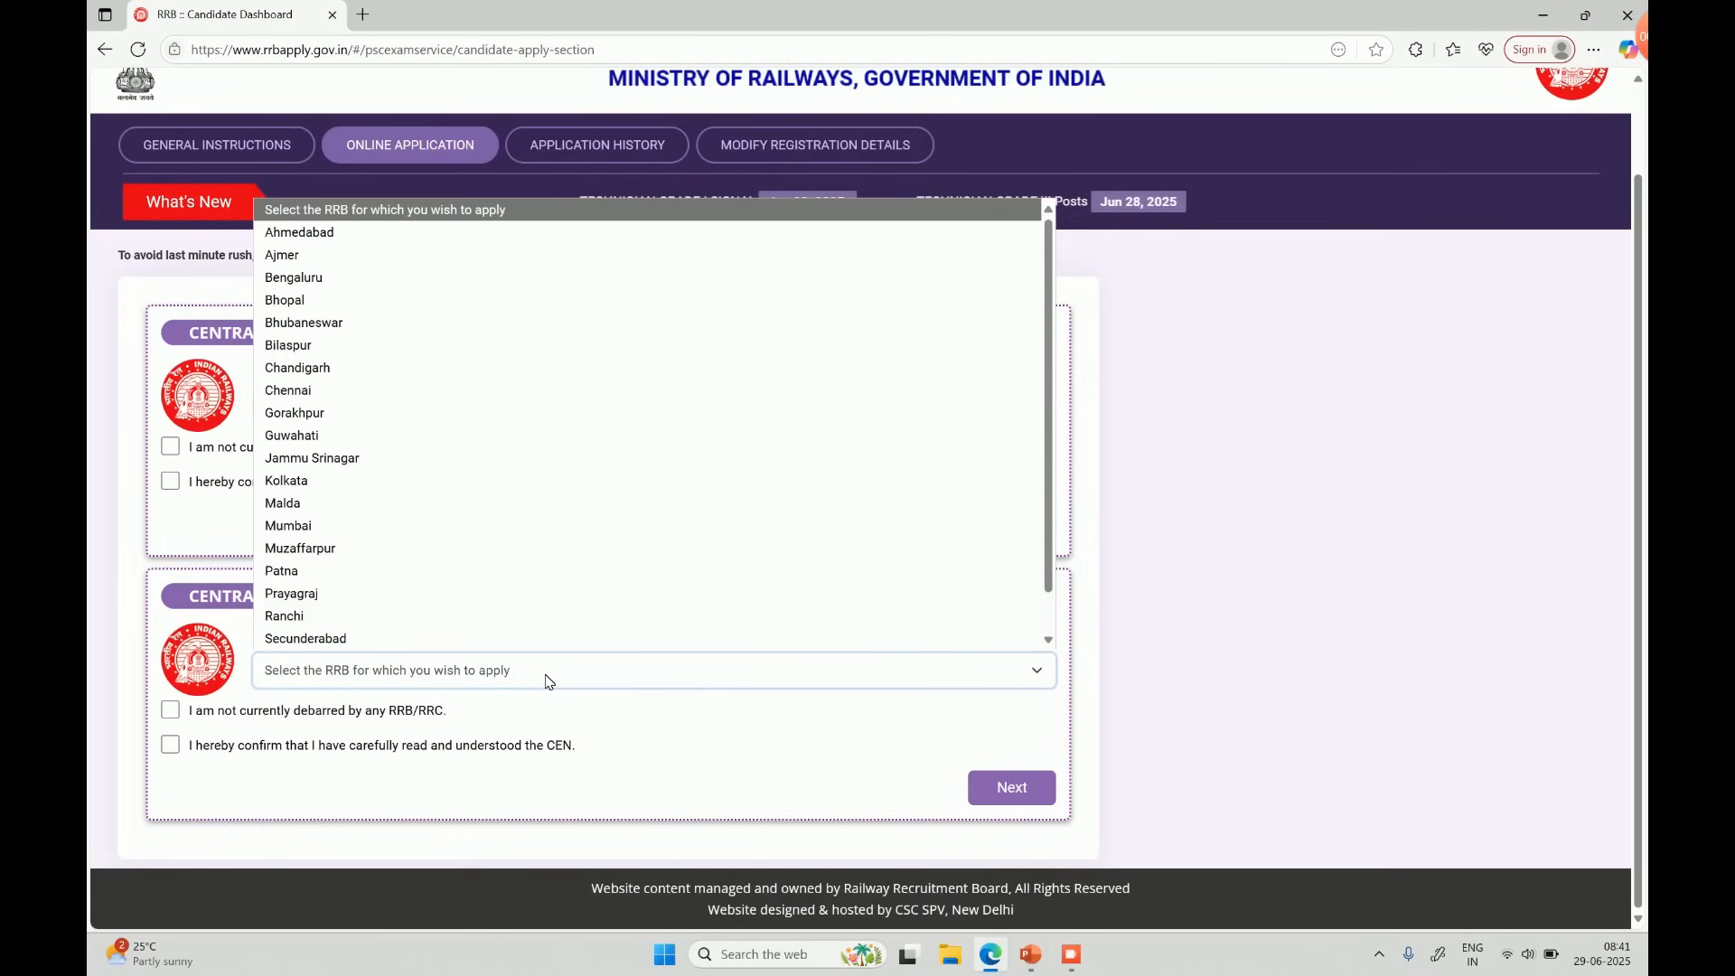
pyautogui.click(380, 391)
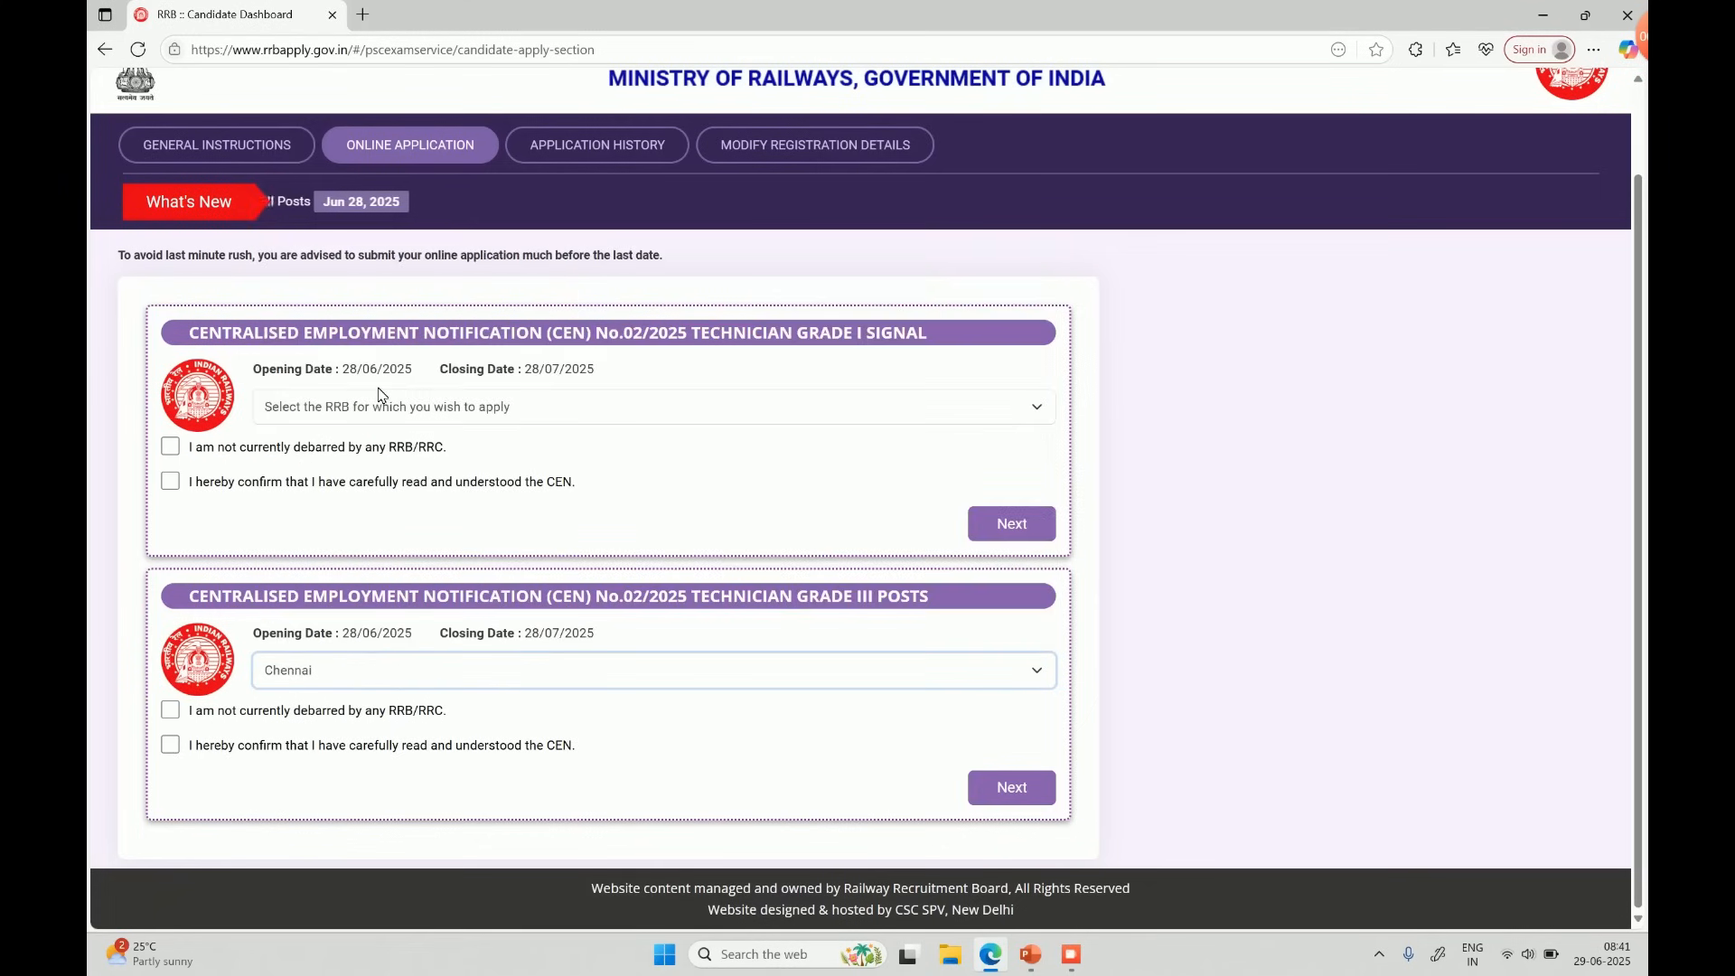
pyautogui.click(170, 710)
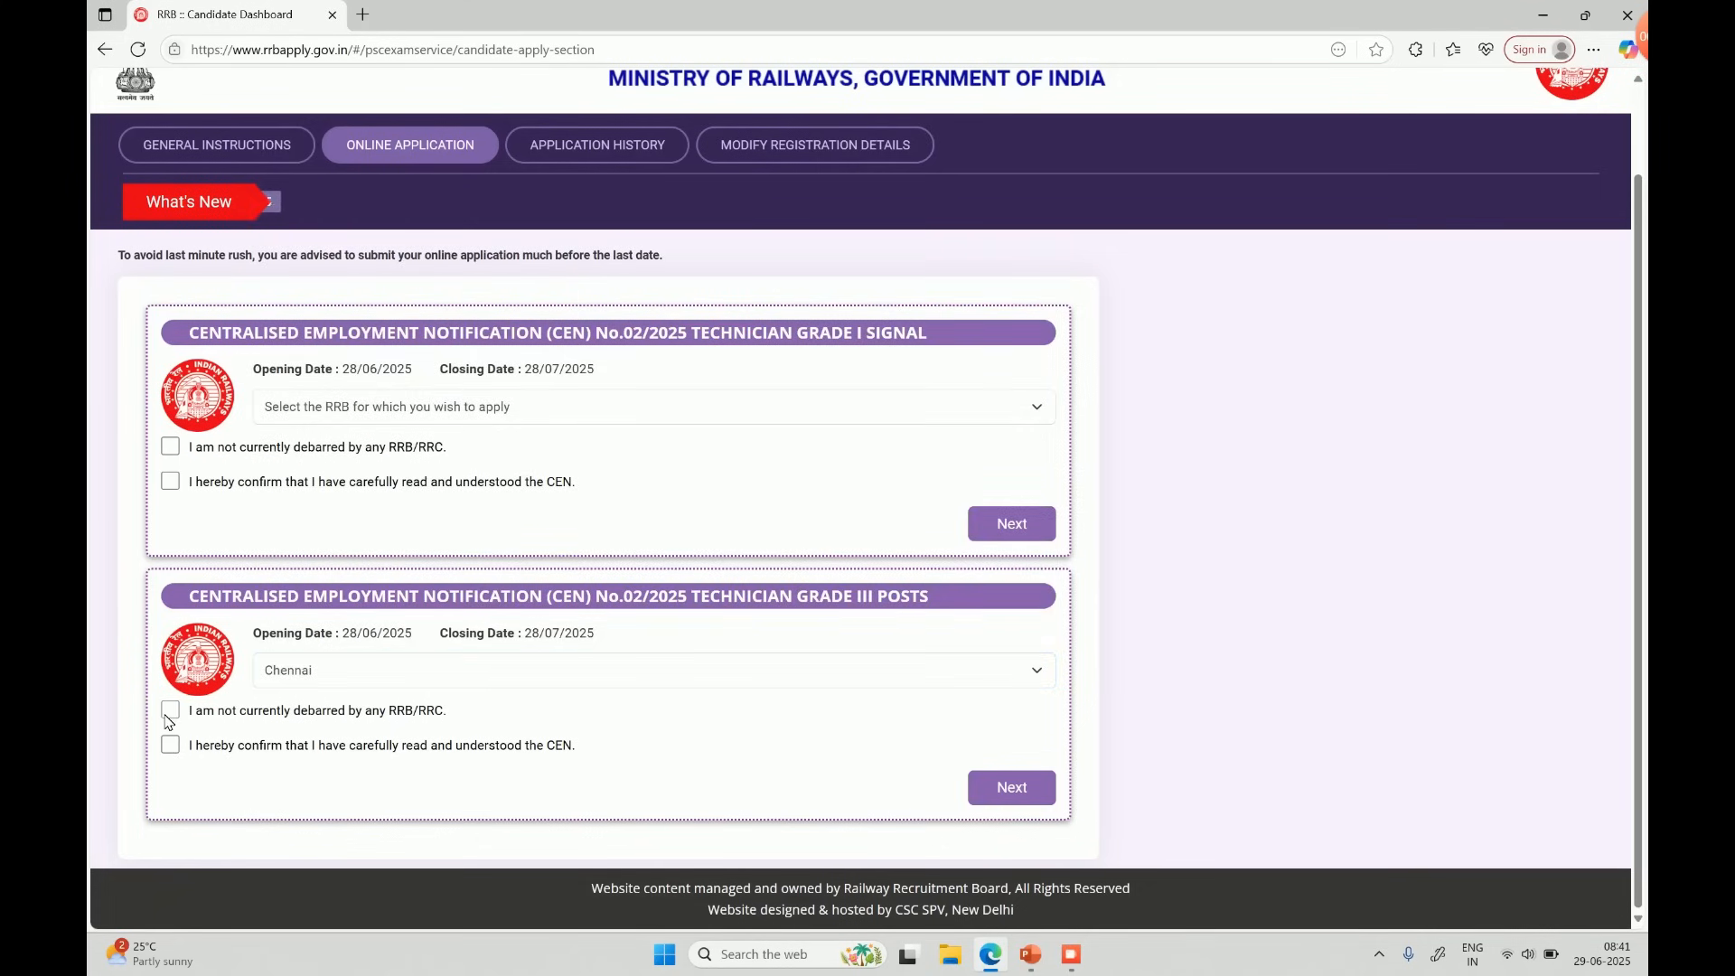
pyautogui.click(171, 752)
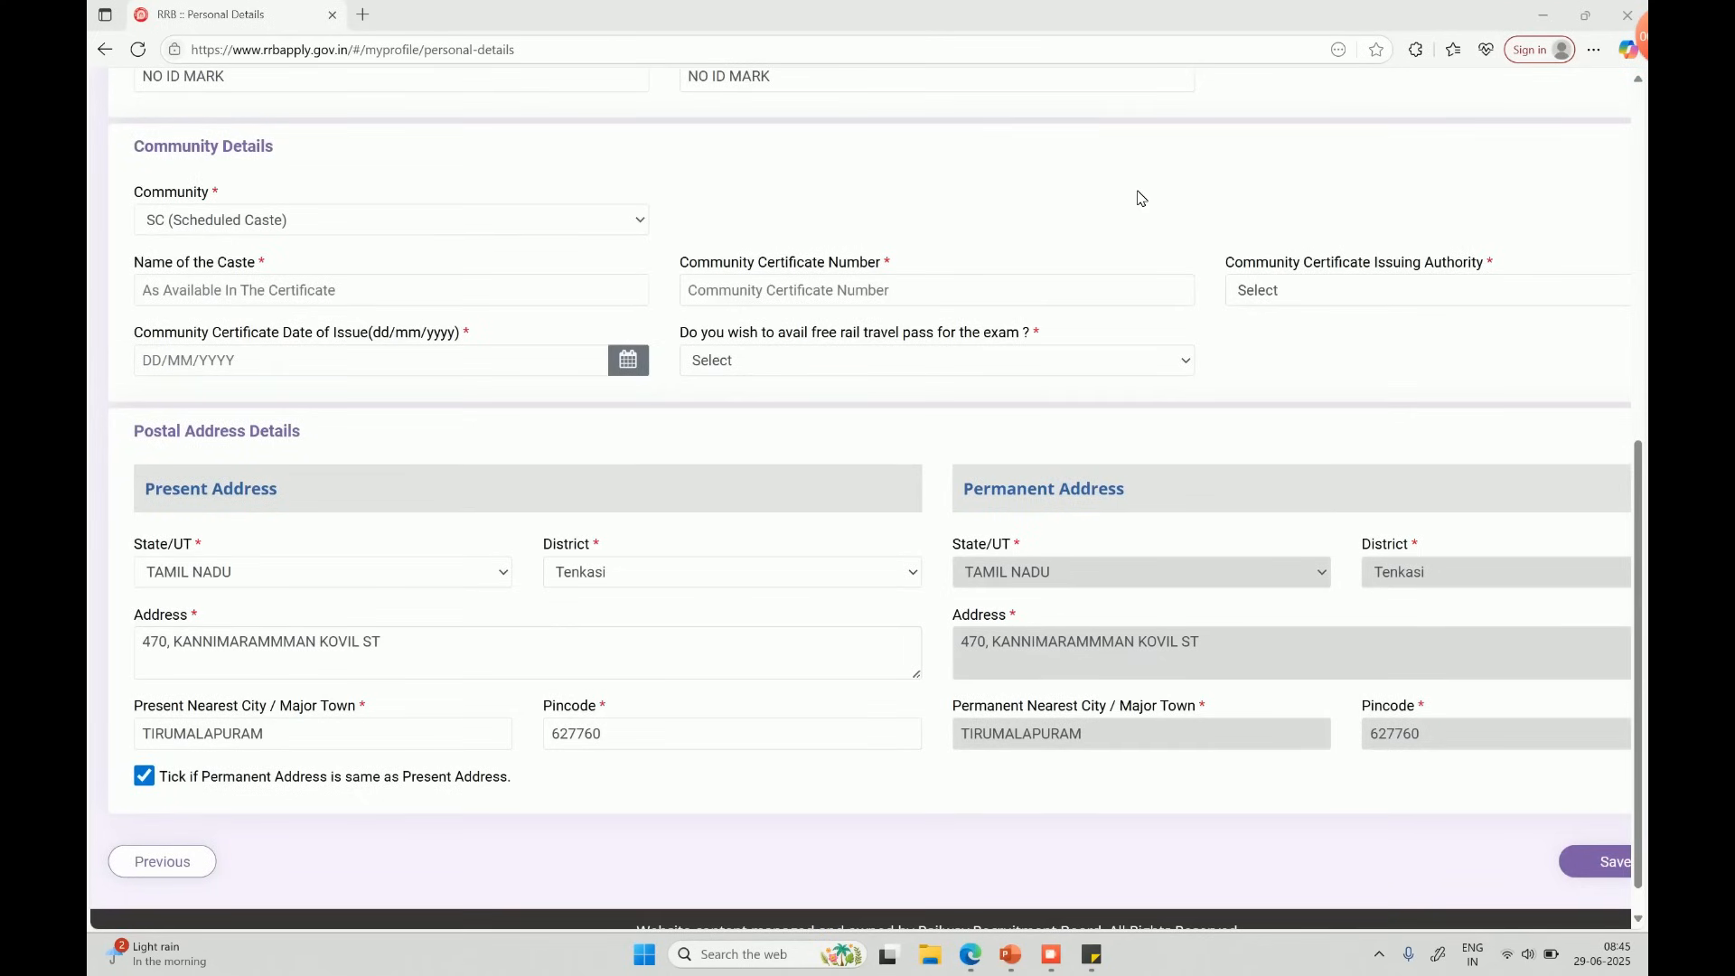
# Step: Try UR (Unreserved) as the community, switch back to SC (Scheduled Caste) and accept the reservation information
pyautogui.click(211, 226)
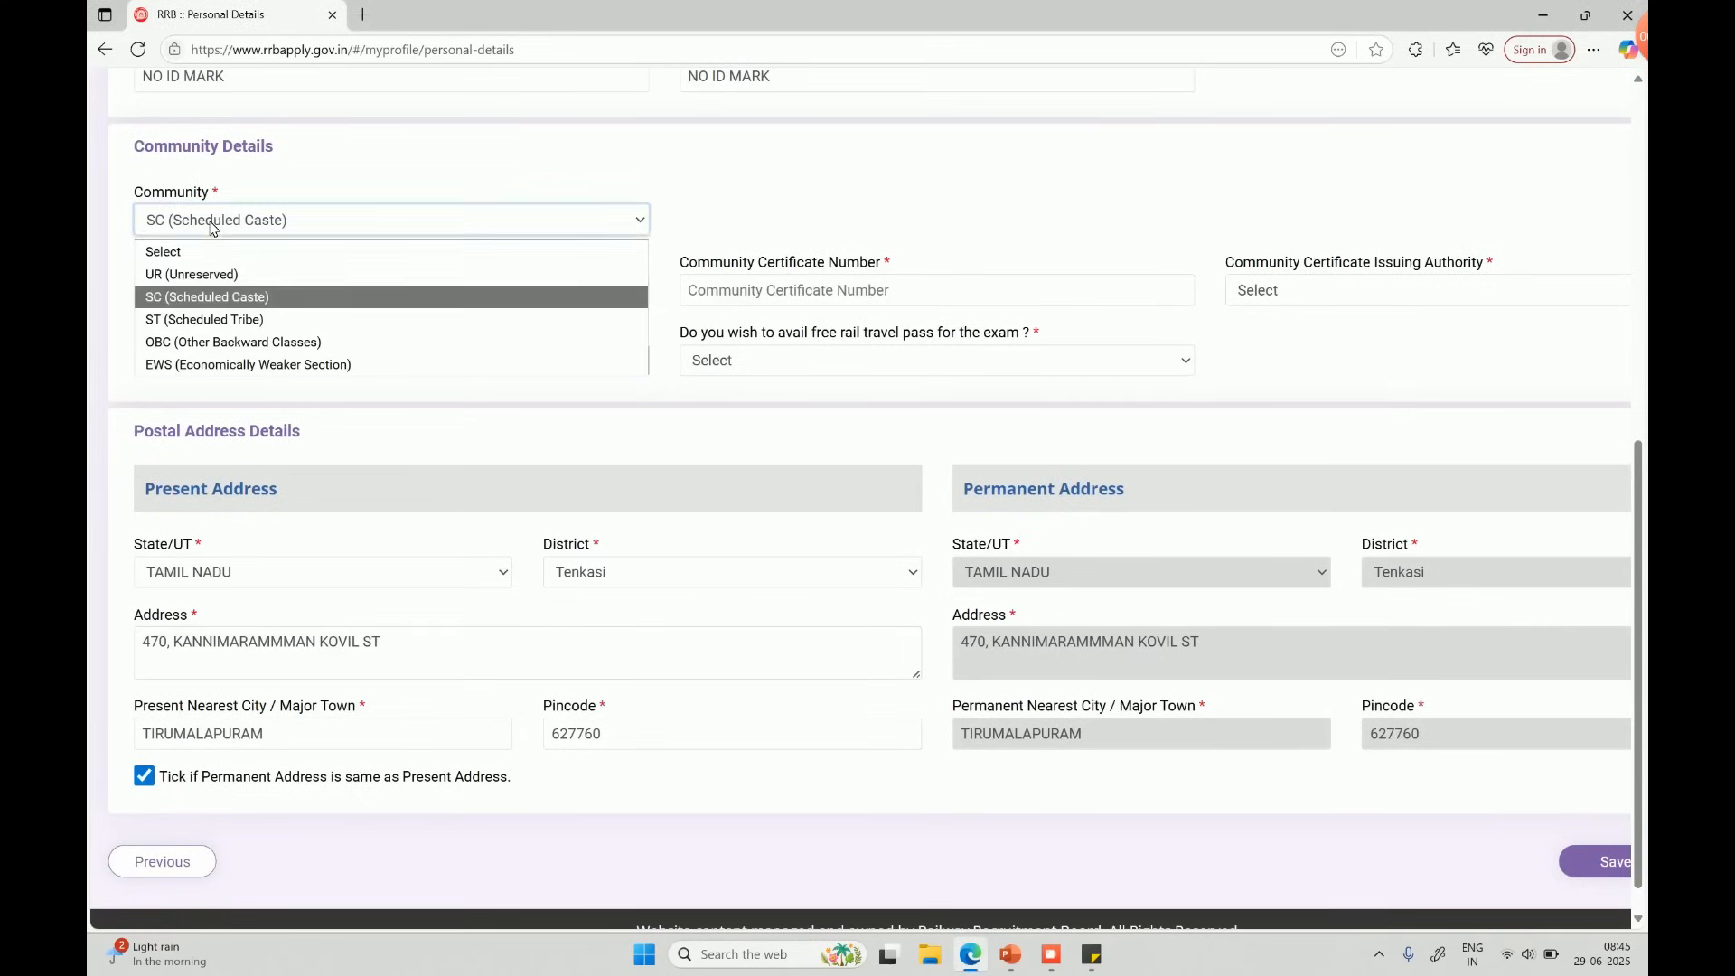
pyautogui.click(189, 278)
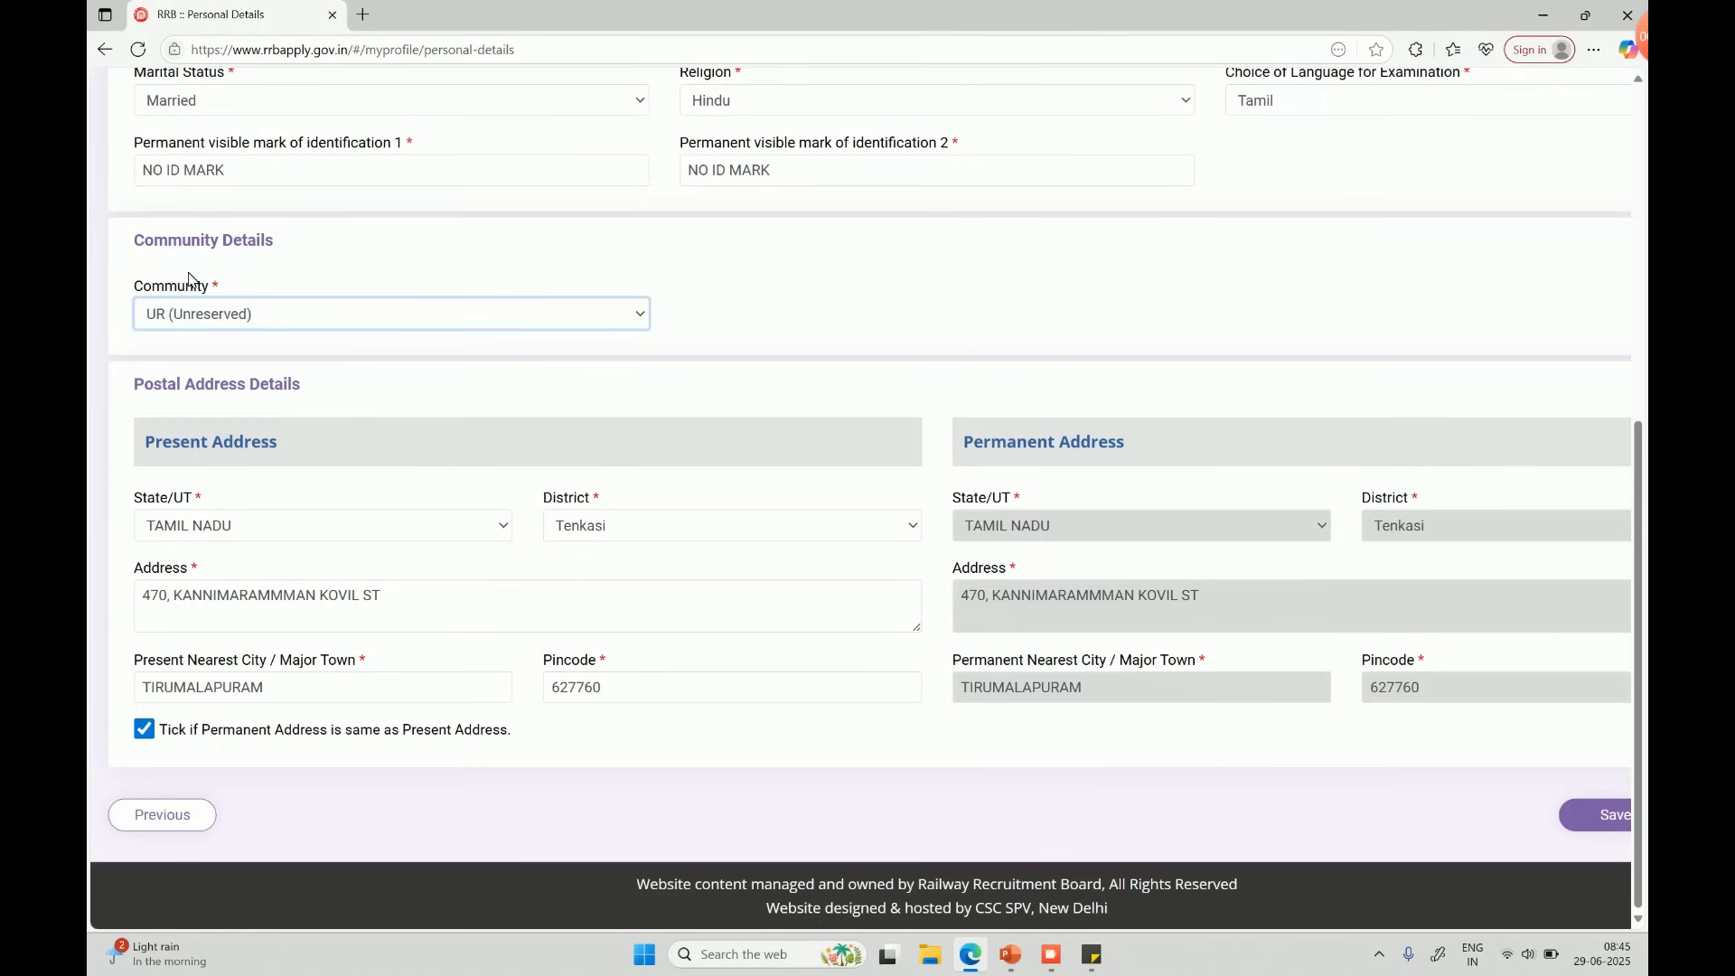
pyautogui.click(334, 315)
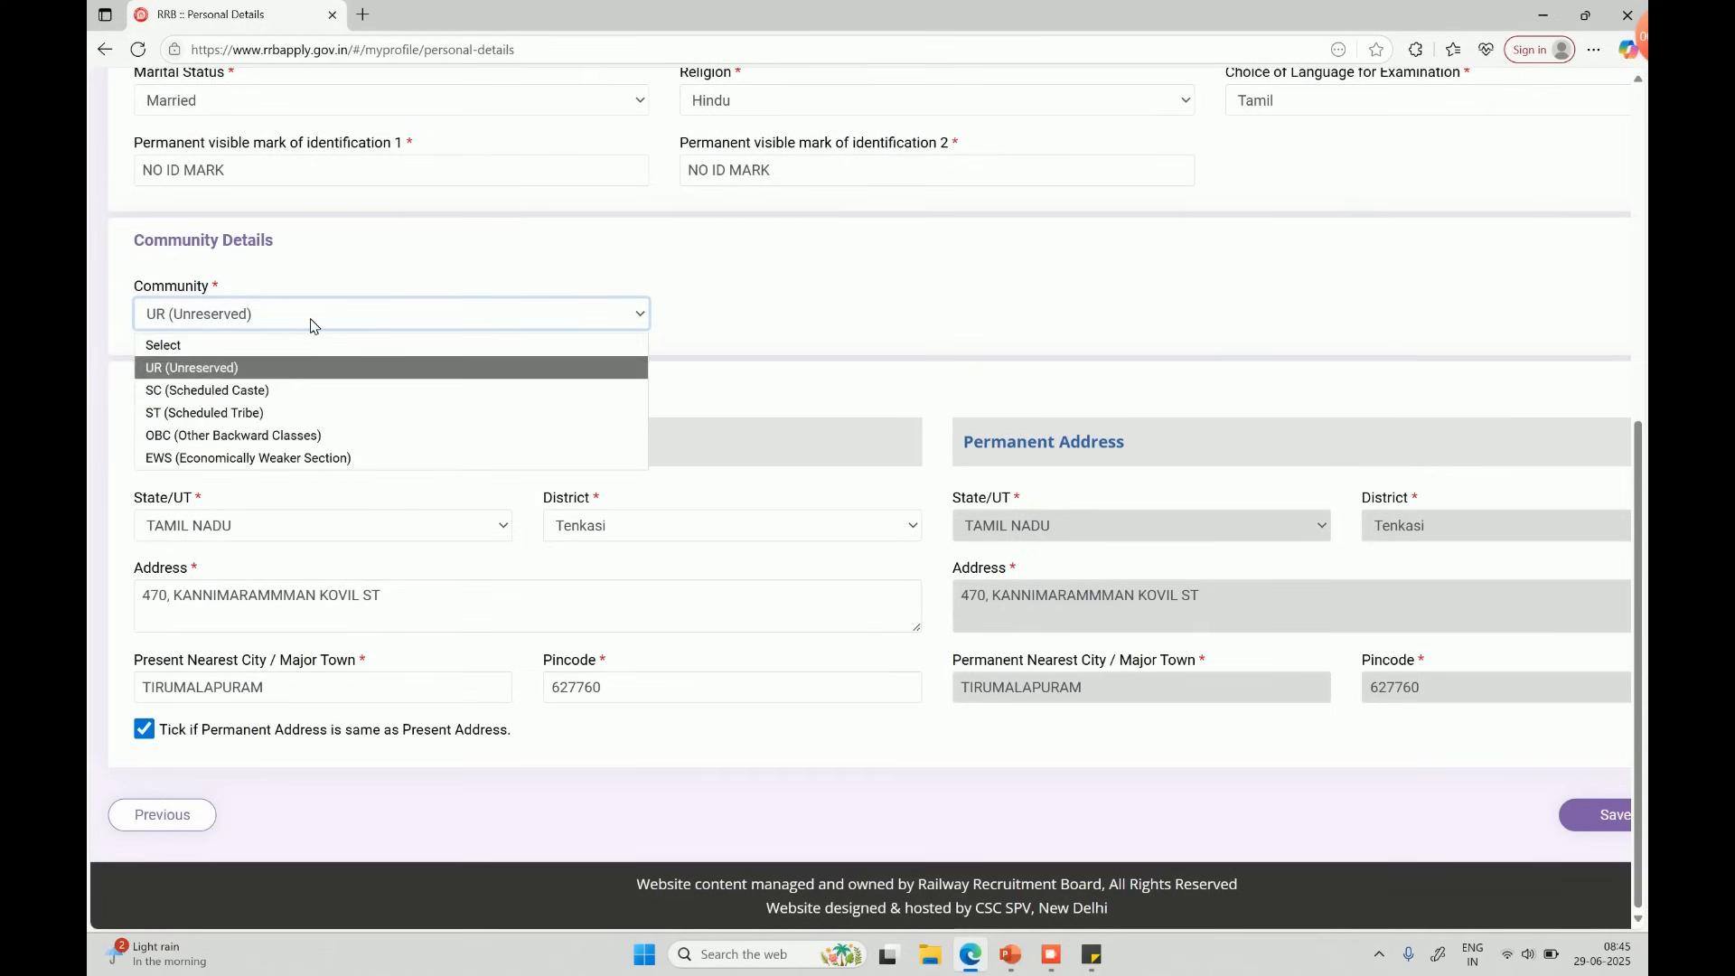
pyautogui.click(248, 391)
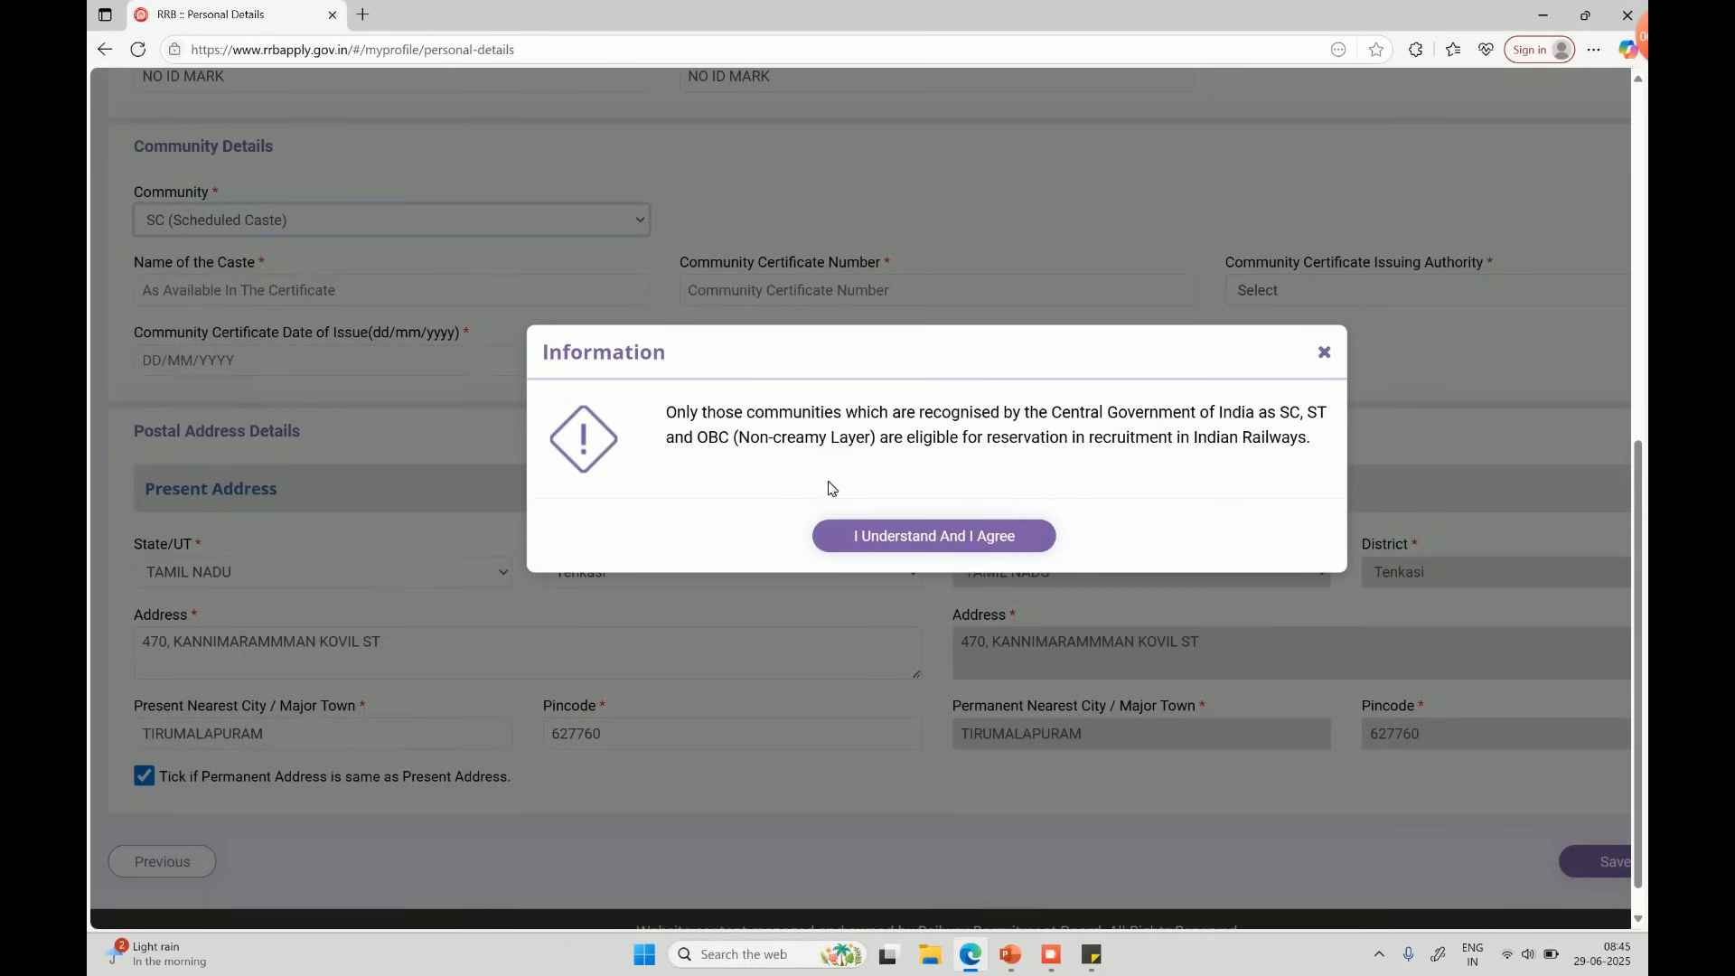
pyautogui.click(954, 540)
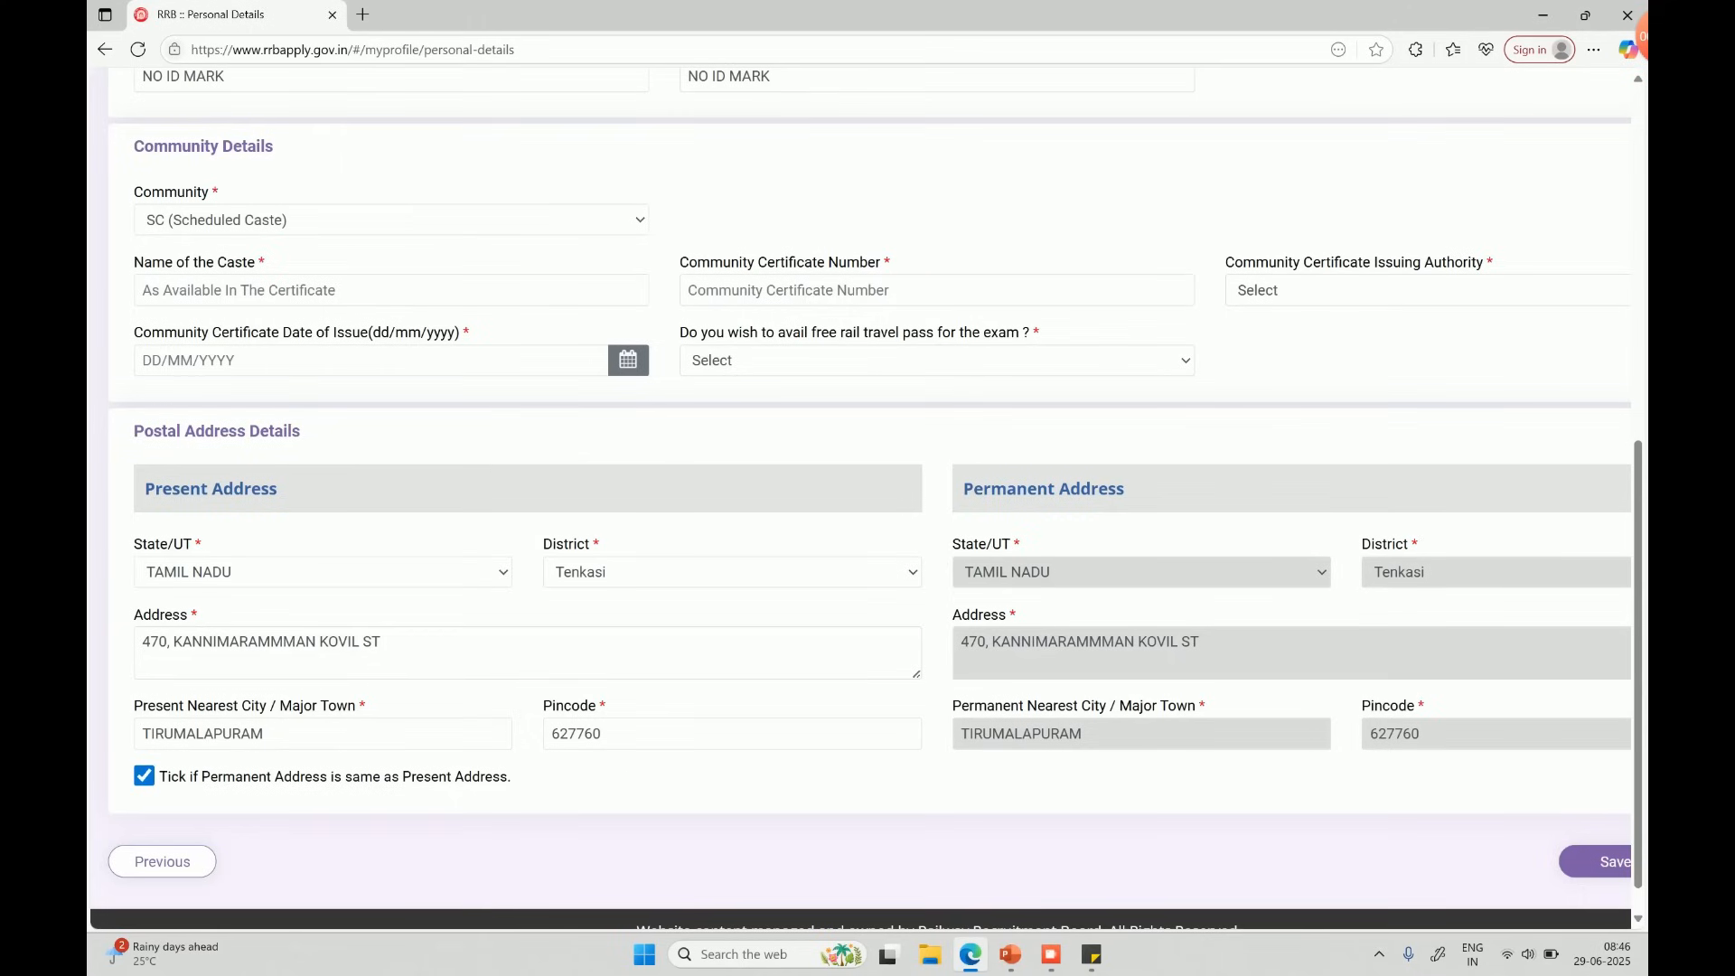
# Step: Check the SC certificate's issuing authority and issue date fields, and choose Yes for the free rail travel pass
pyautogui.click(1280, 299)
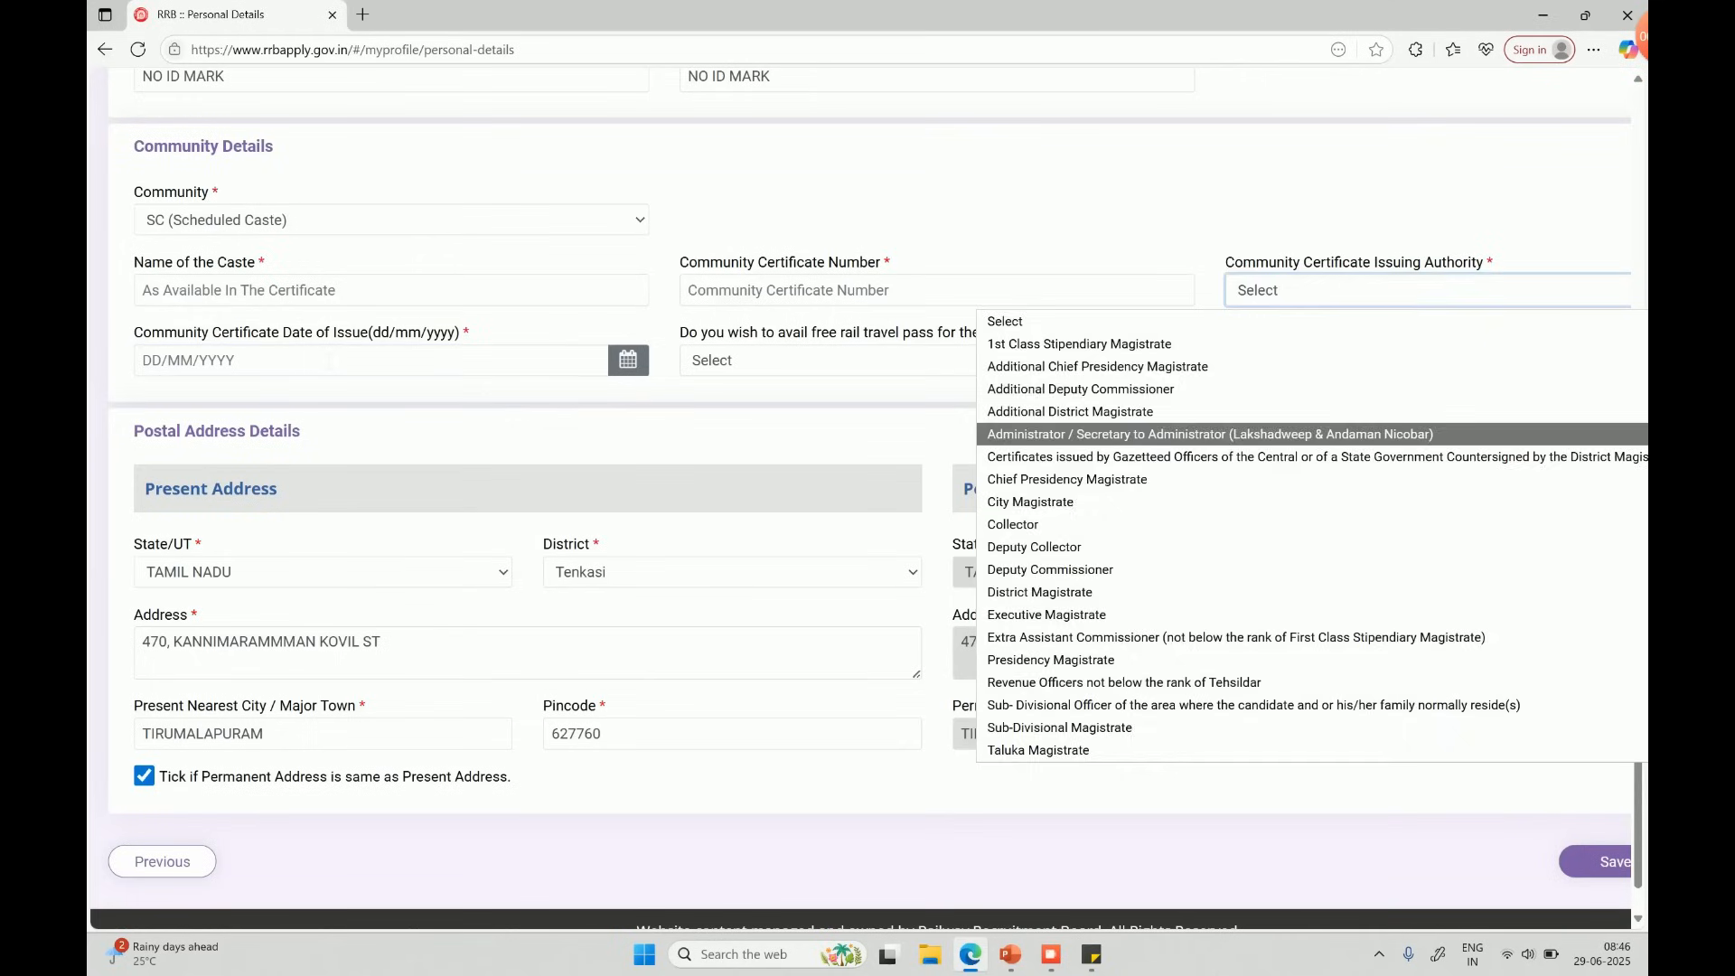
pyautogui.click(497, 360)
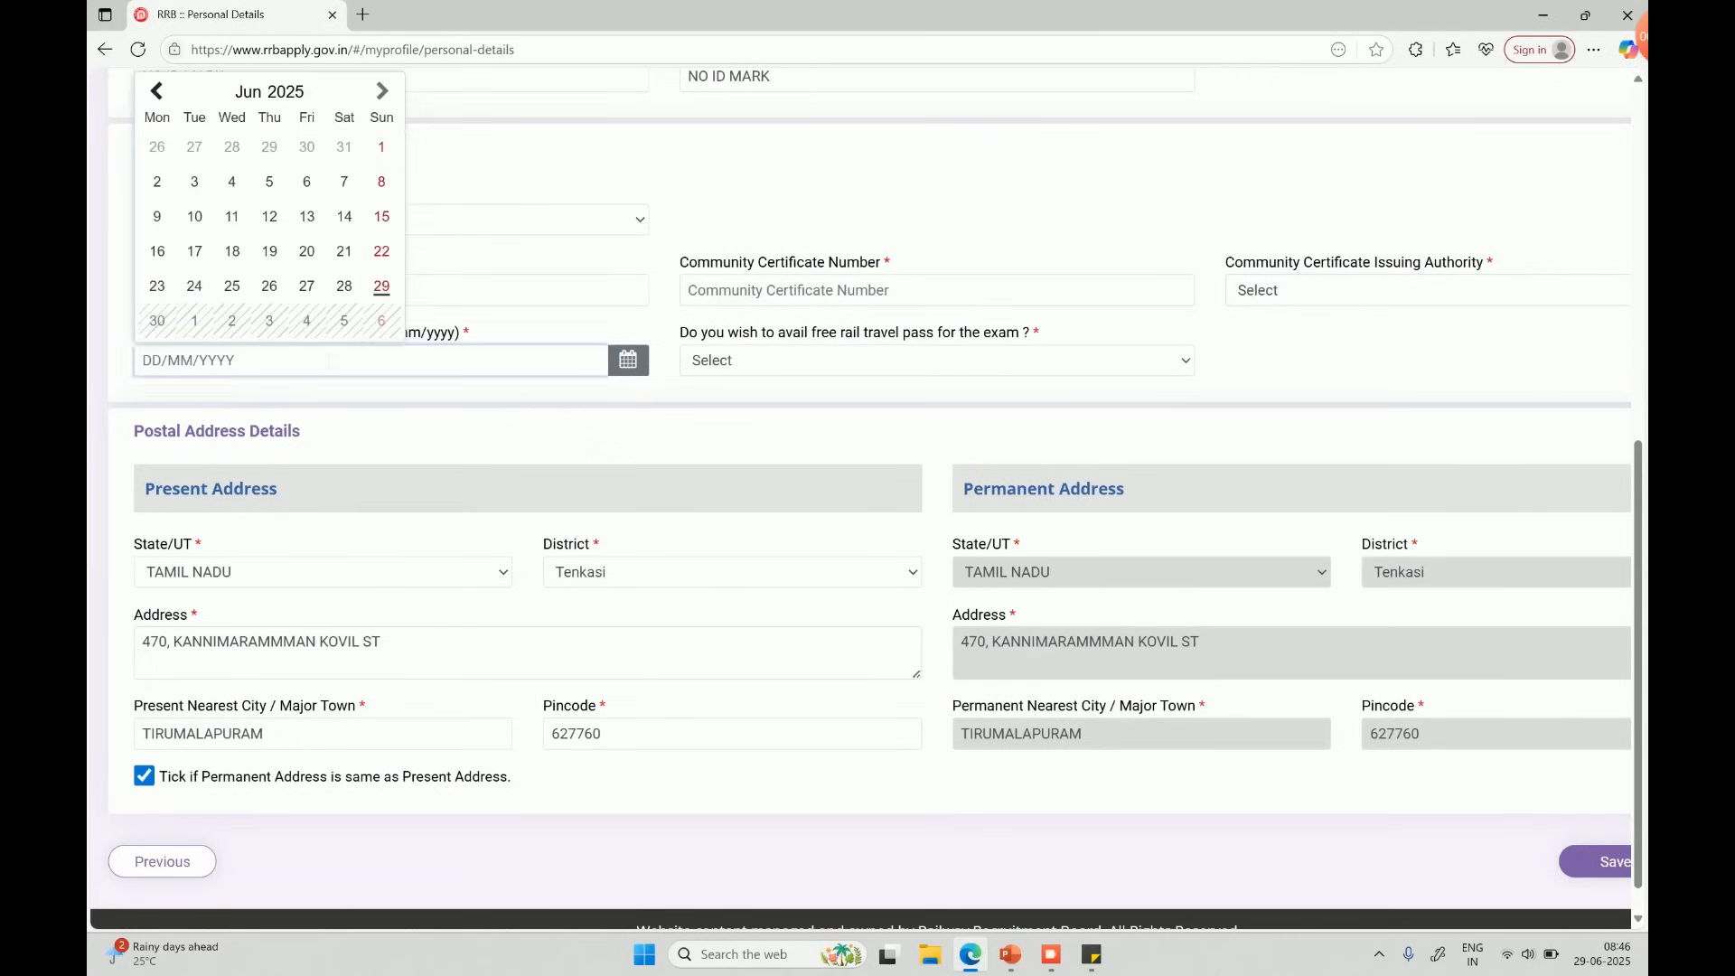
pyautogui.click(495, 332)
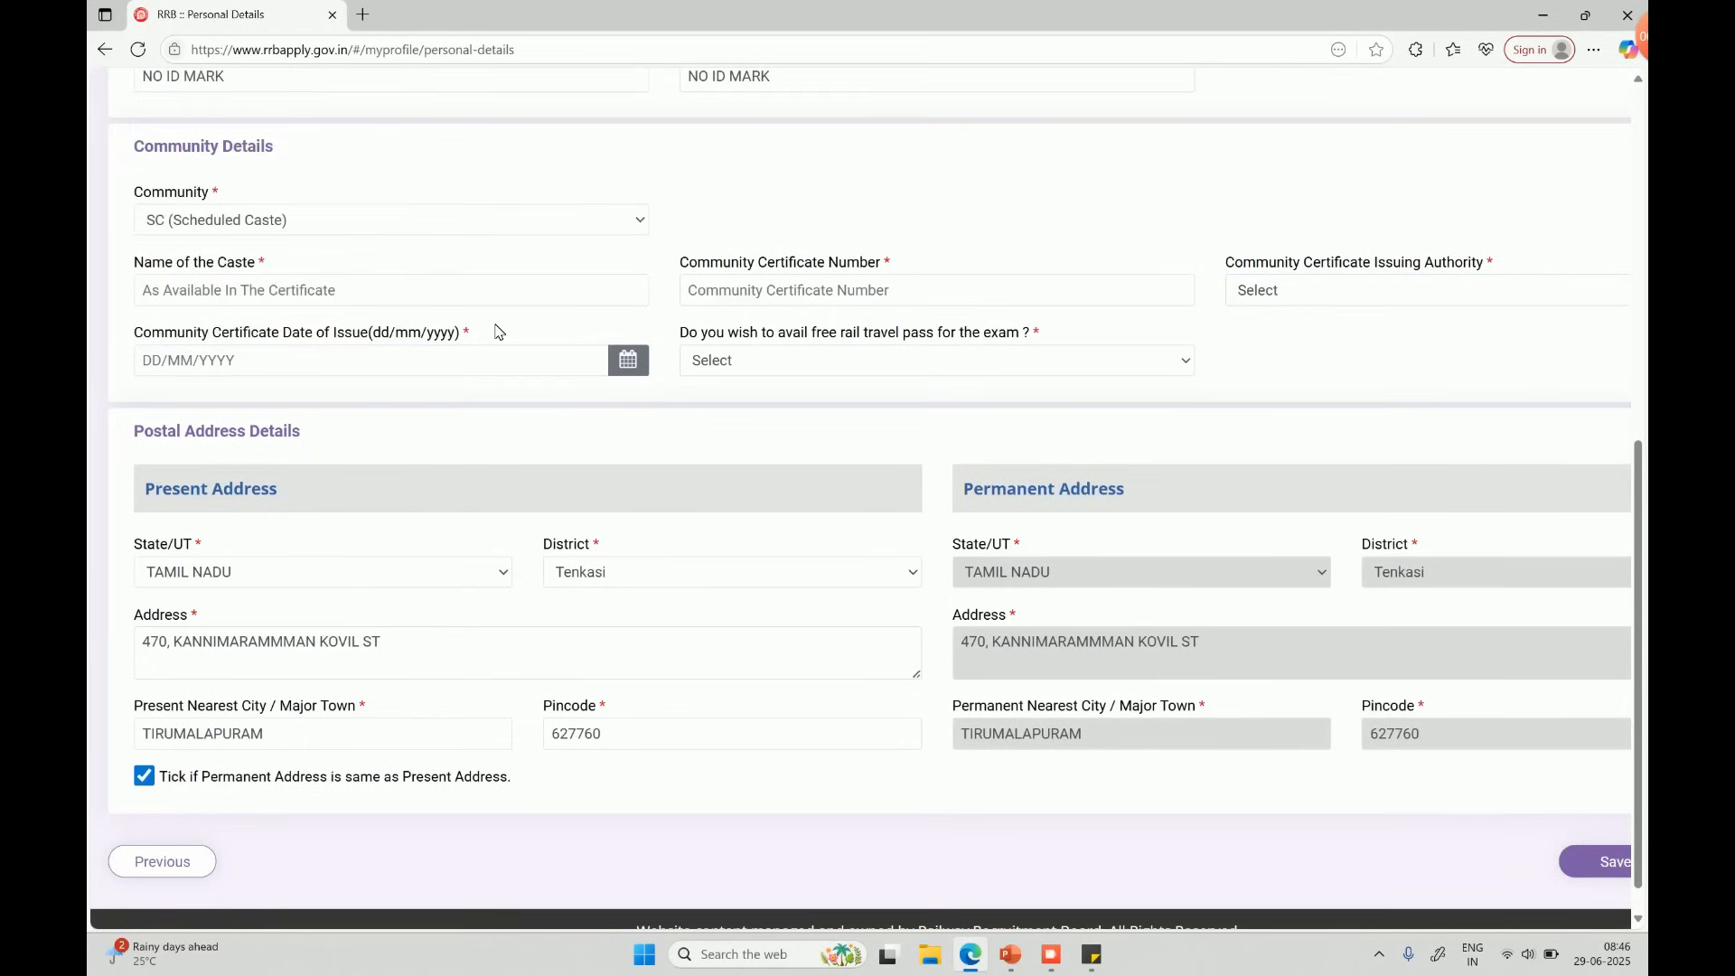
pyautogui.click(807, 362)
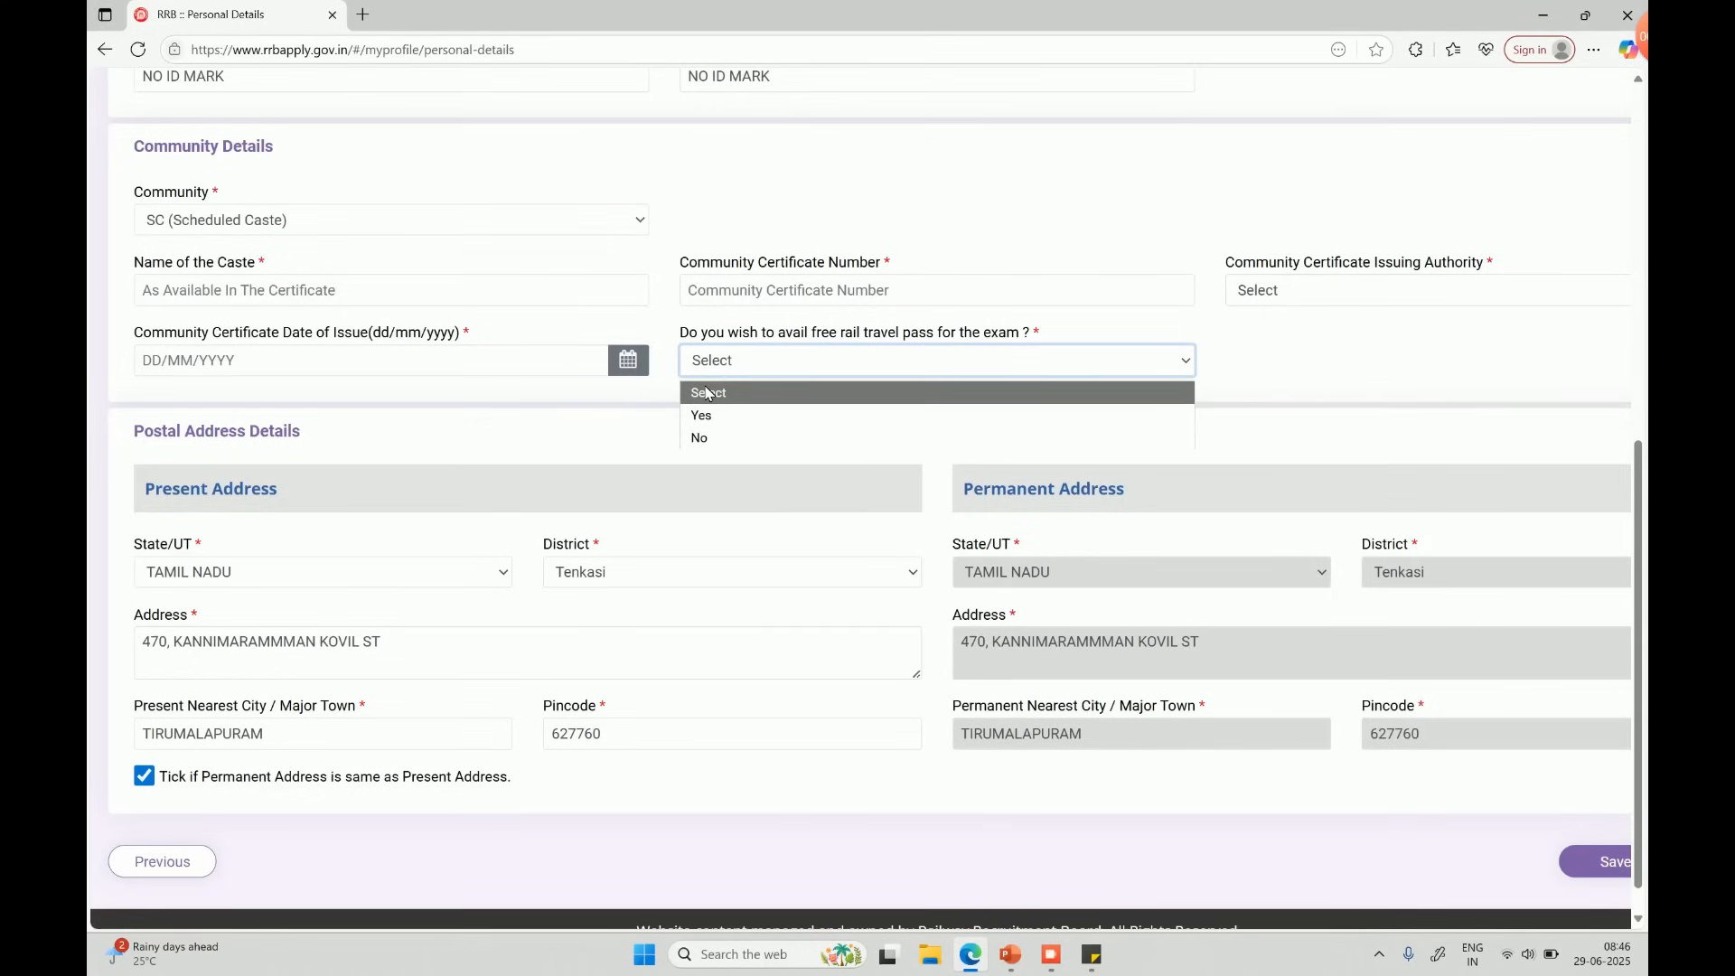
pyautogui.click(703, 417)
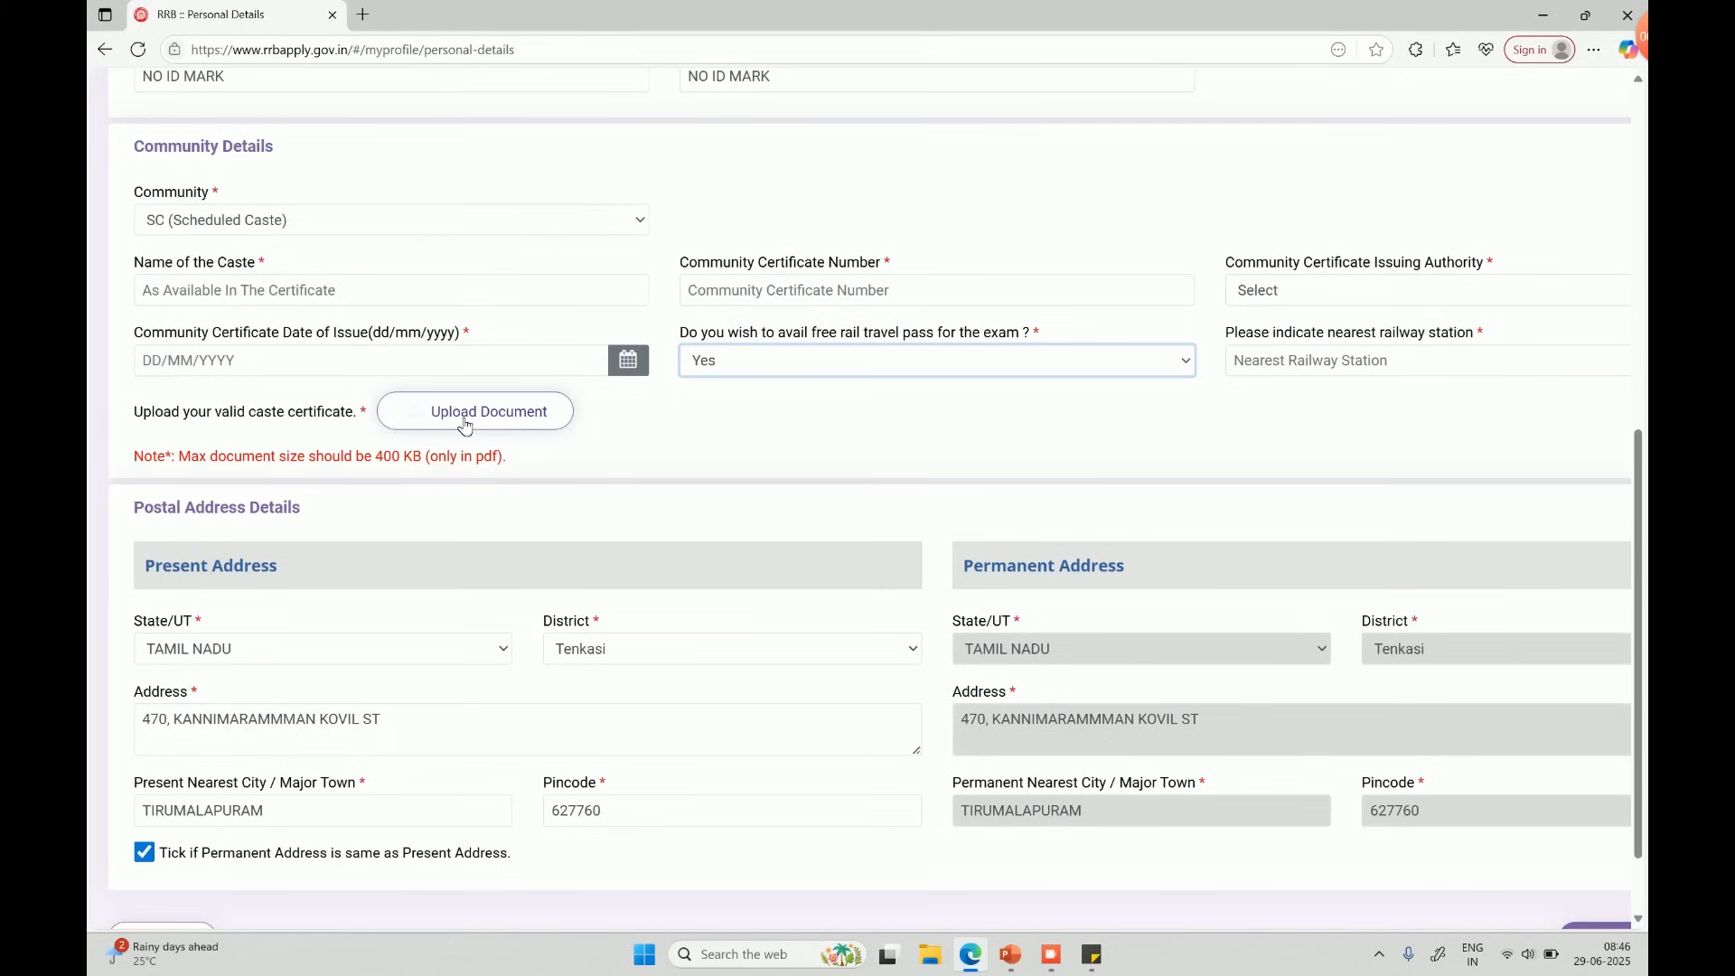
# Step: Set the community to OBC (Other Backward Classes) with OBC (Non Creamy layer) status, agreeing to both information notices
pyautogui.click(318, 220)
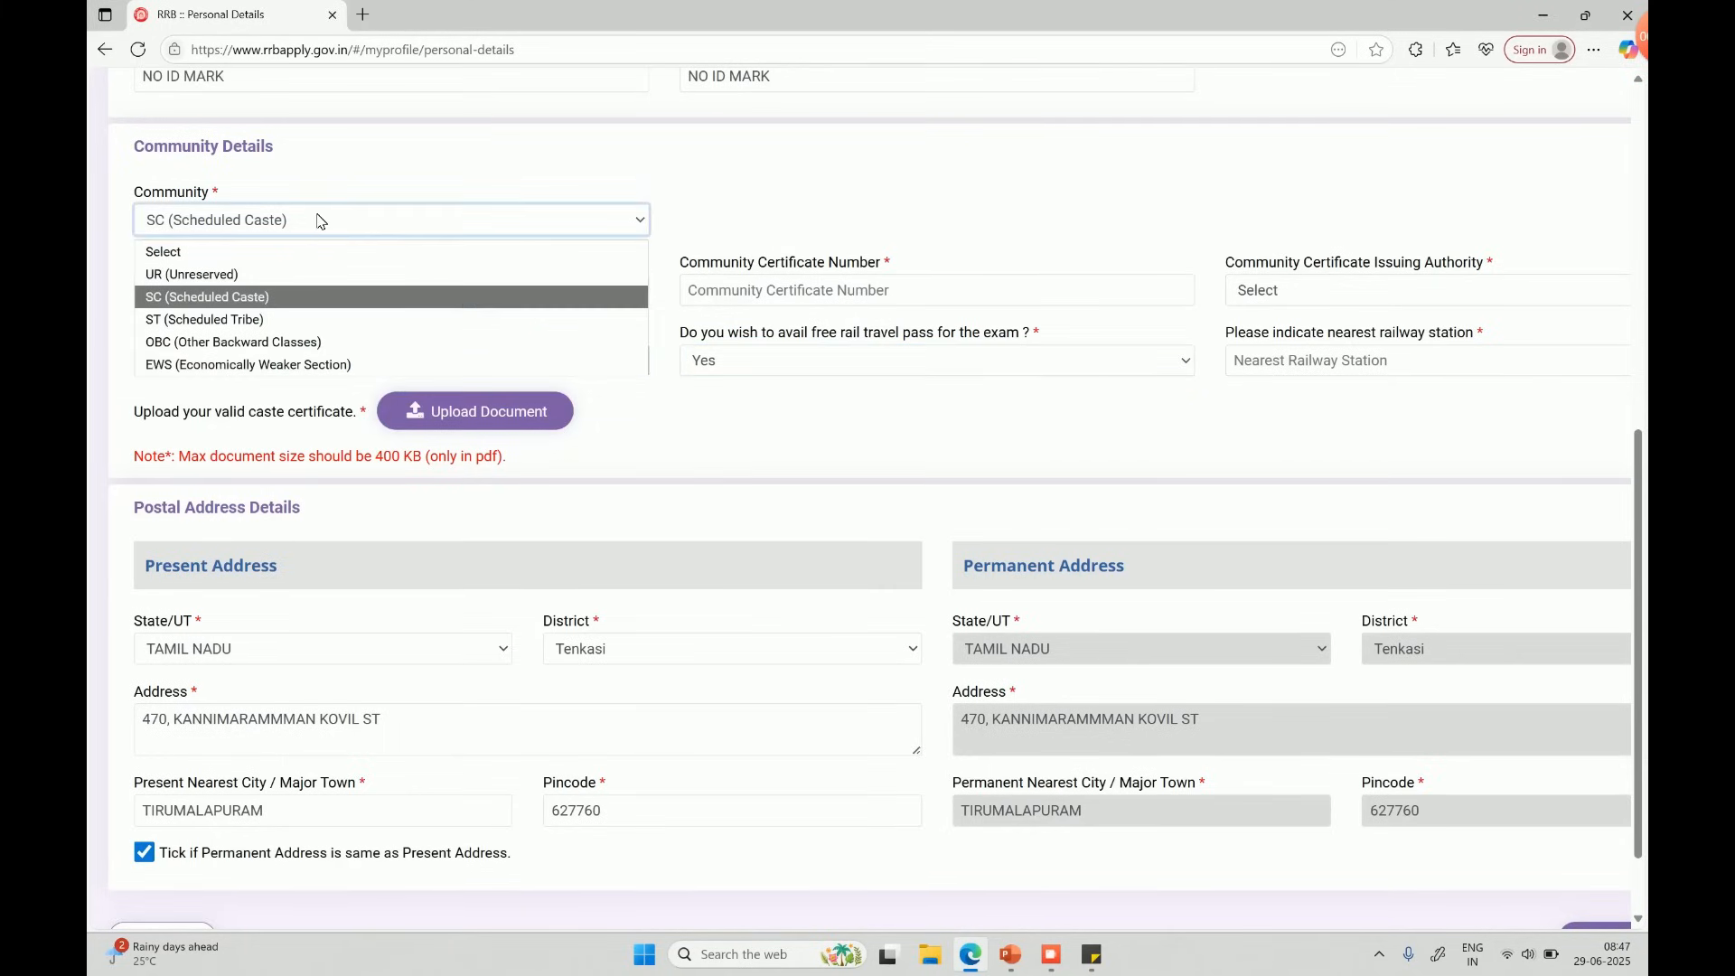
pyautogui.click(273, 342)
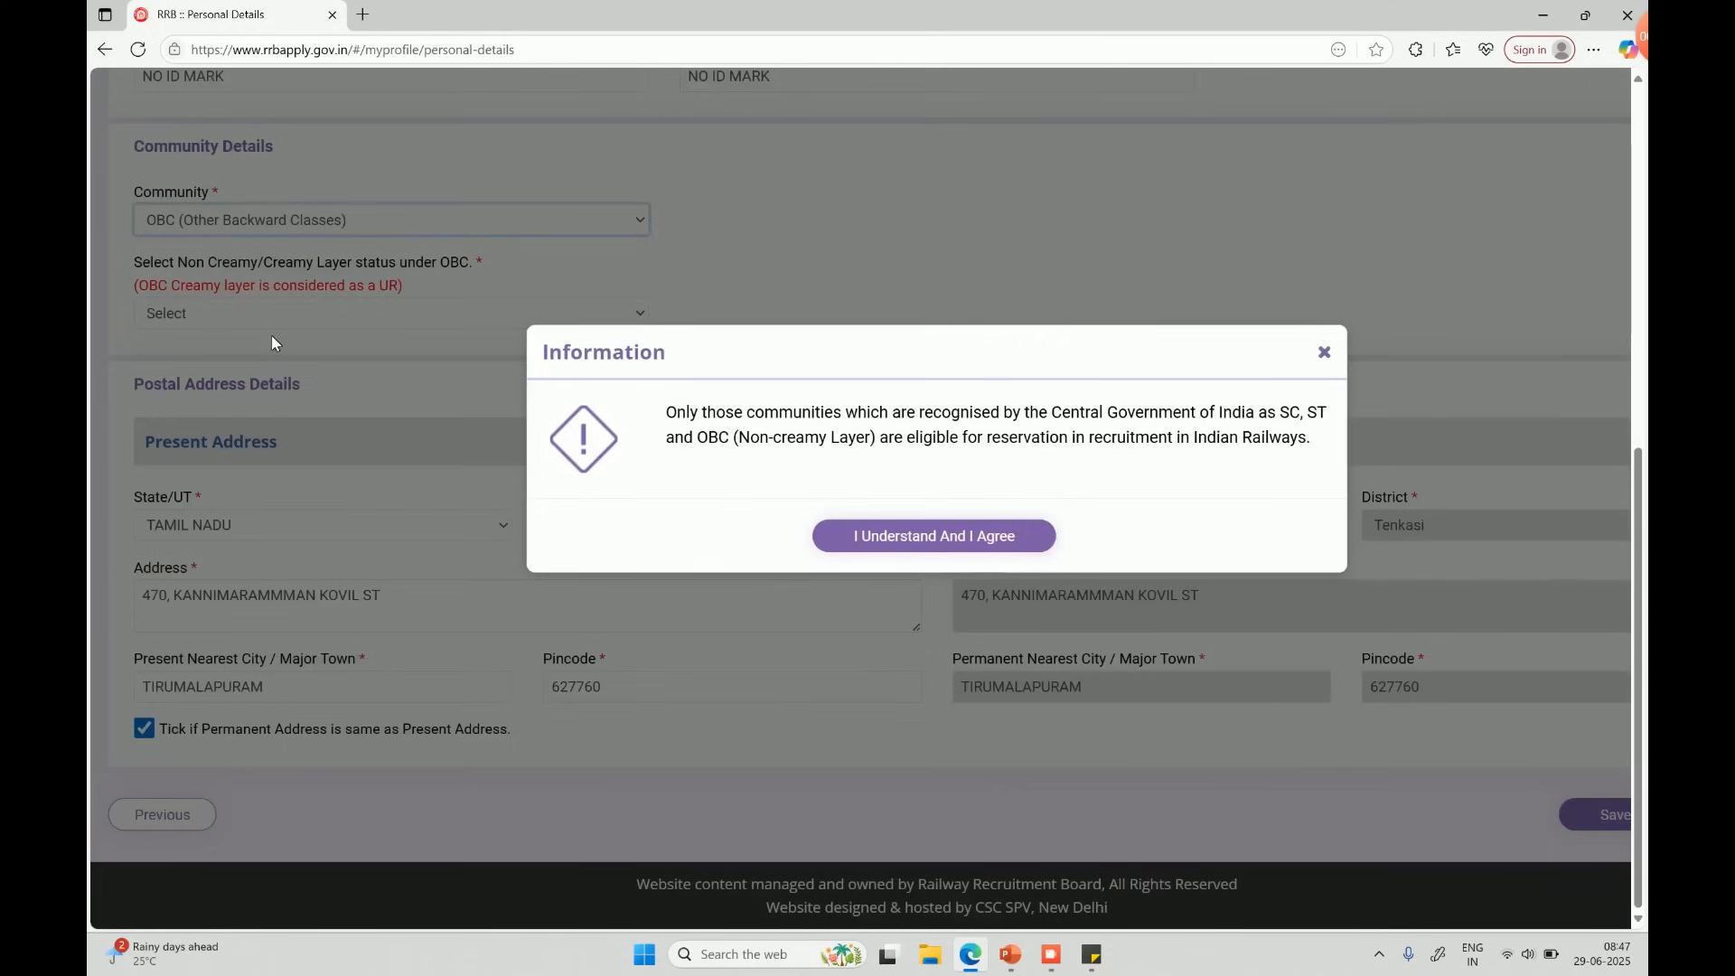
pyautogui.click(874, 544)
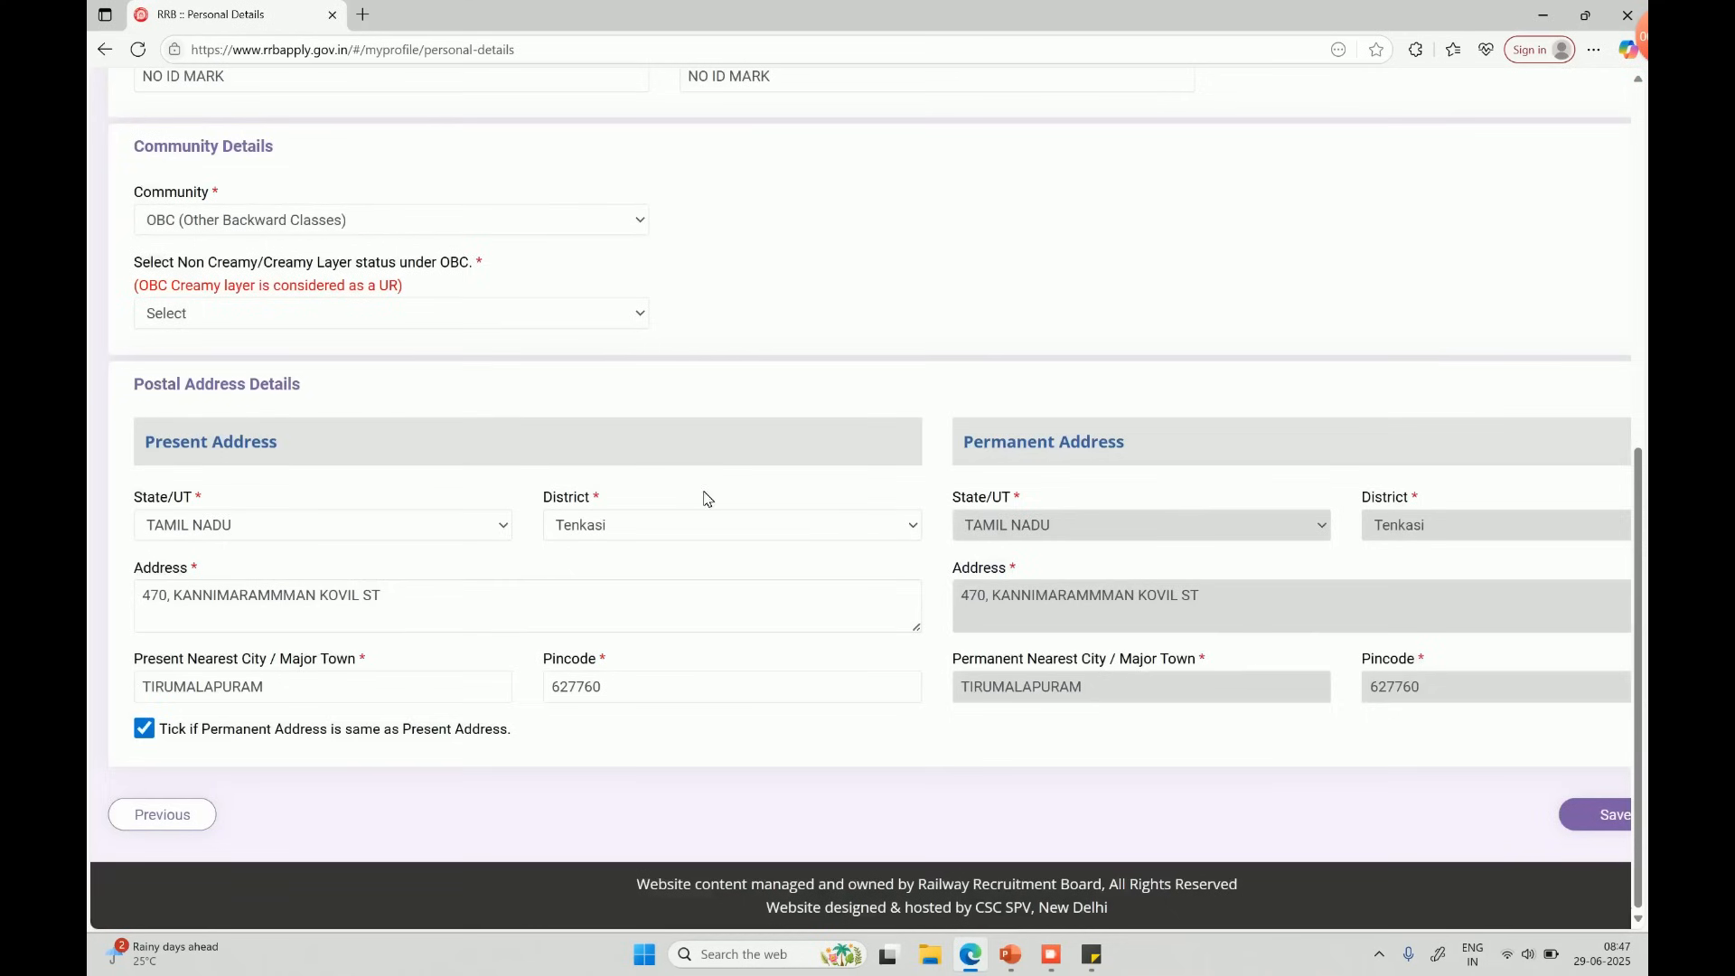
pyautogui.click(377, 314)
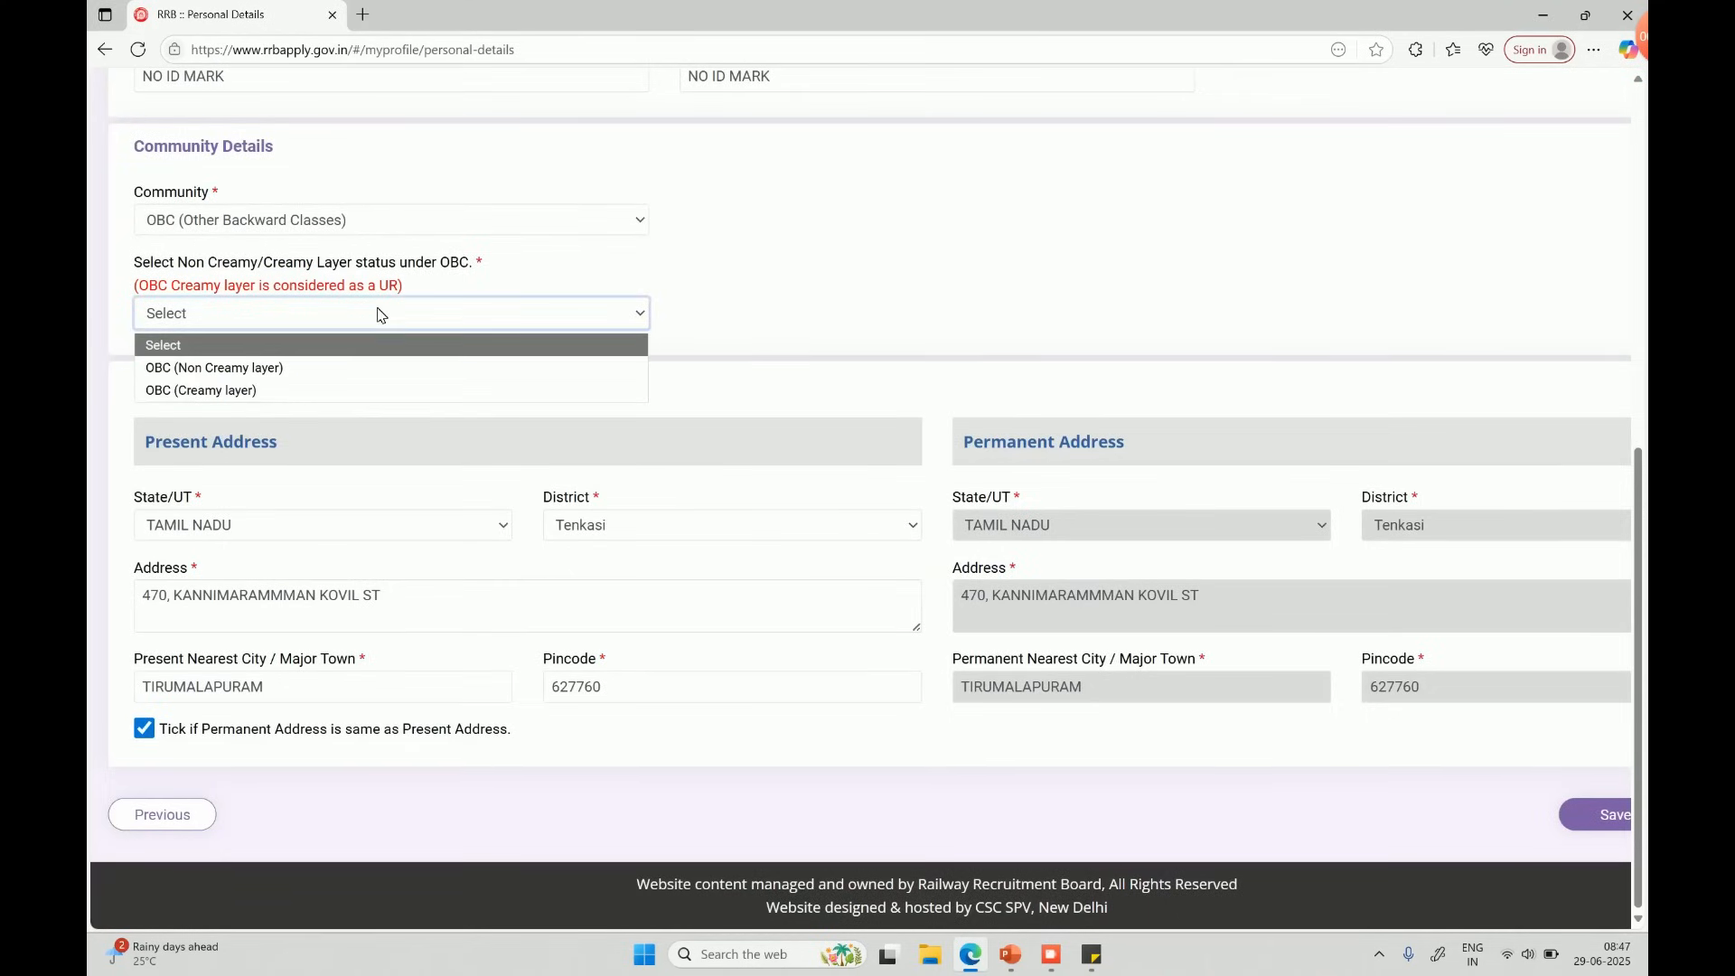
pyautogui.click(290, 363)
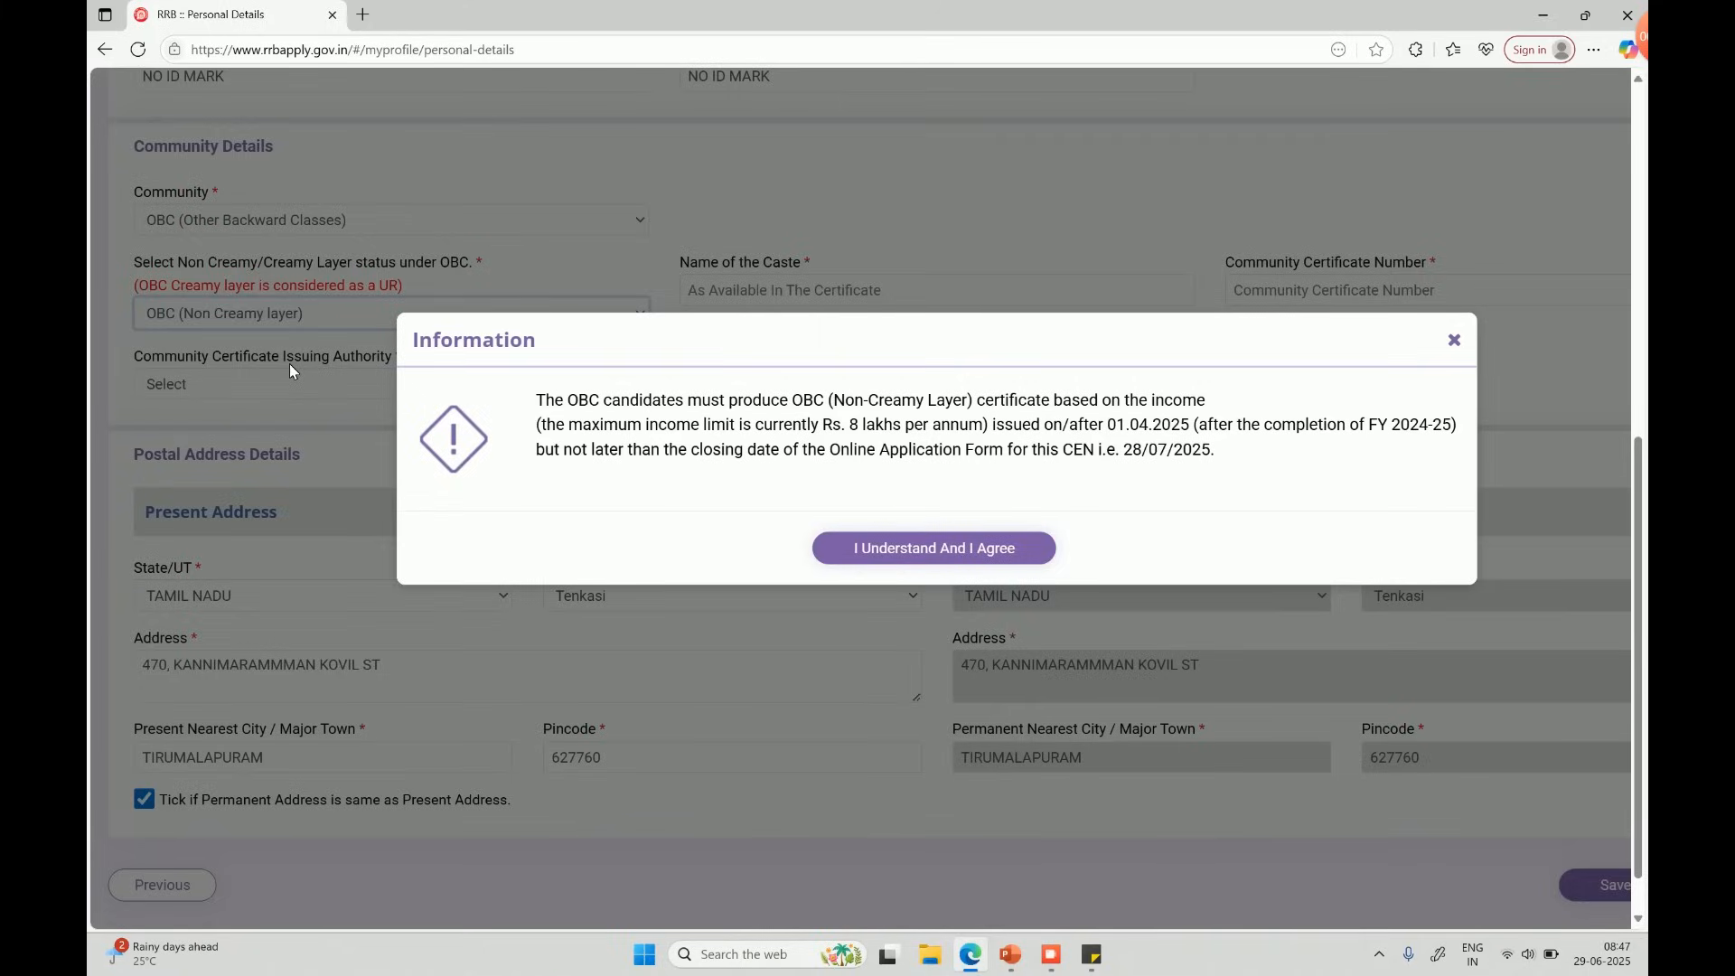
pyautogui.click(940, 549)
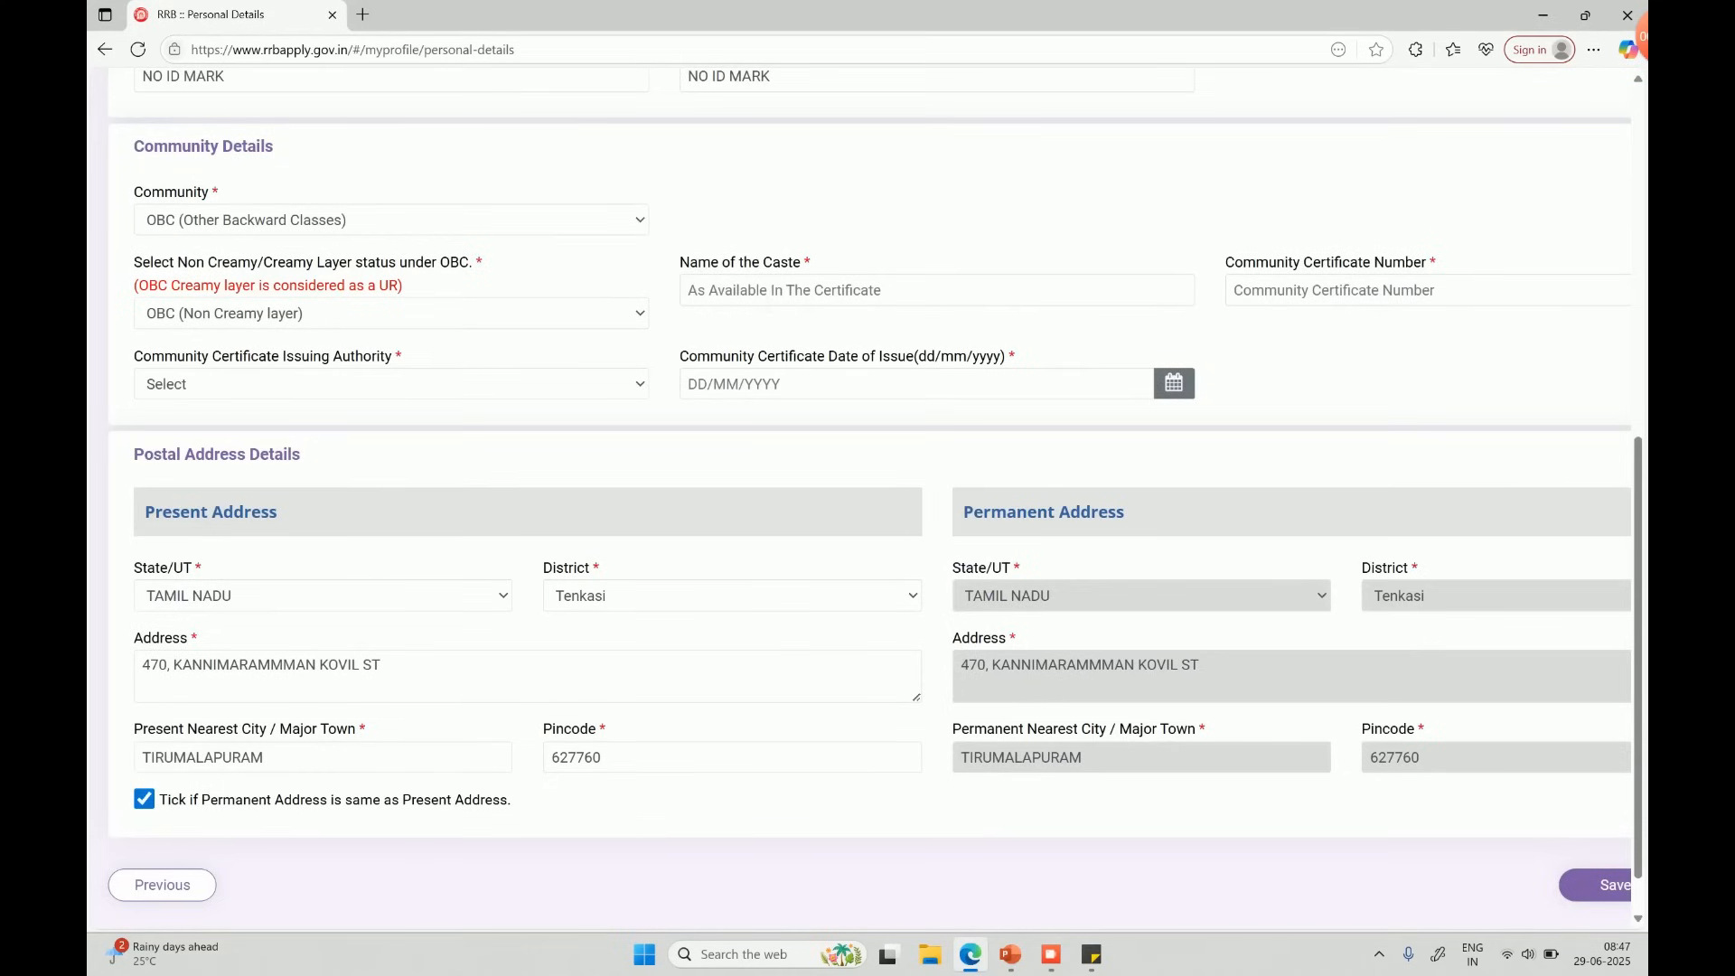
# Step: Set the OBC community certificate's issuing authority to Tehsildar and look through the issuing state options
pyautogui.click(795, 291)
pyautogui.press('Tab')
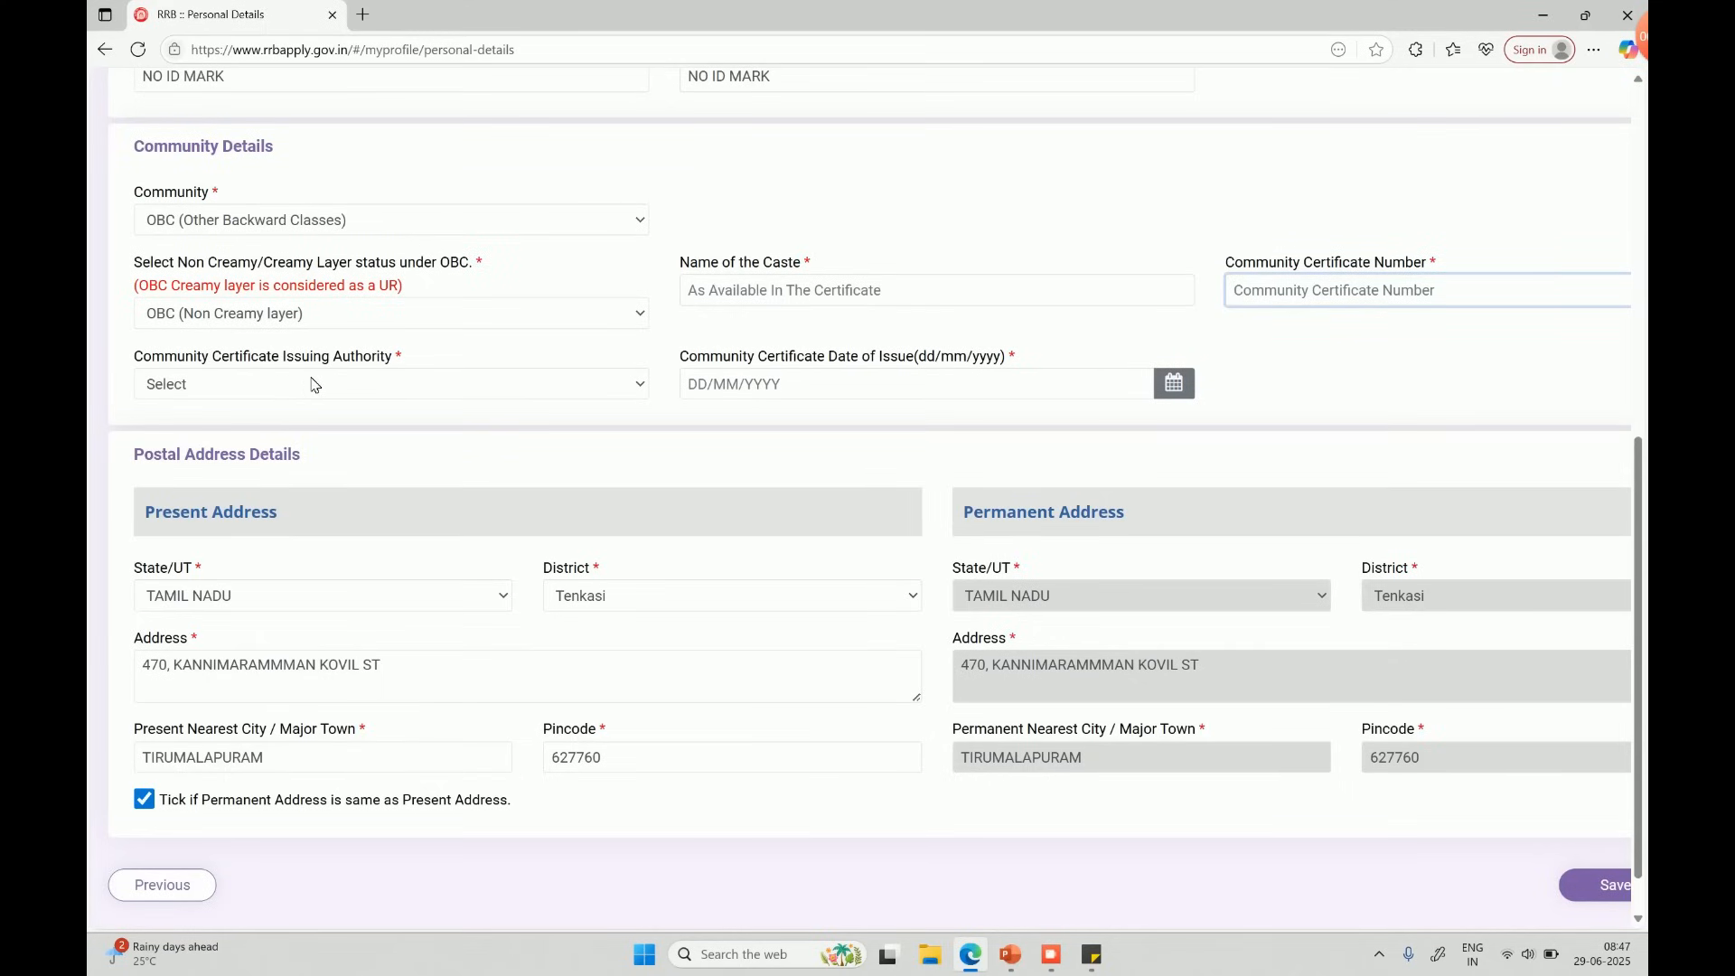
pyautogui.click(312, 385)
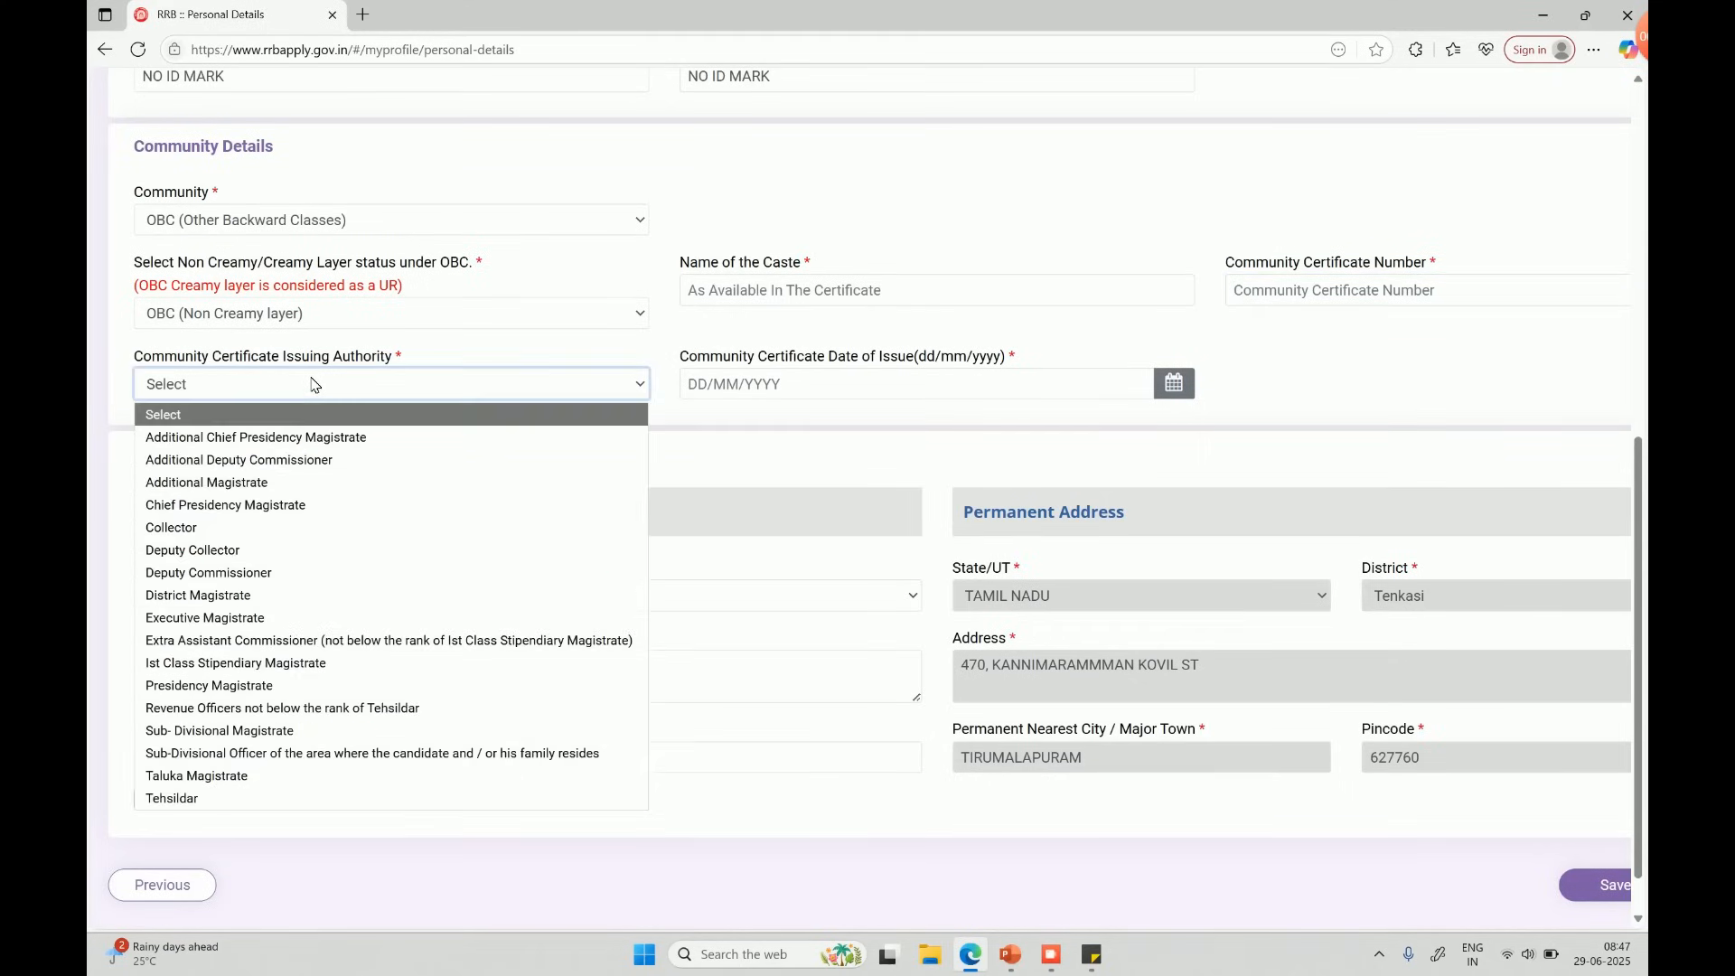
pyautogui.click(186, 801)
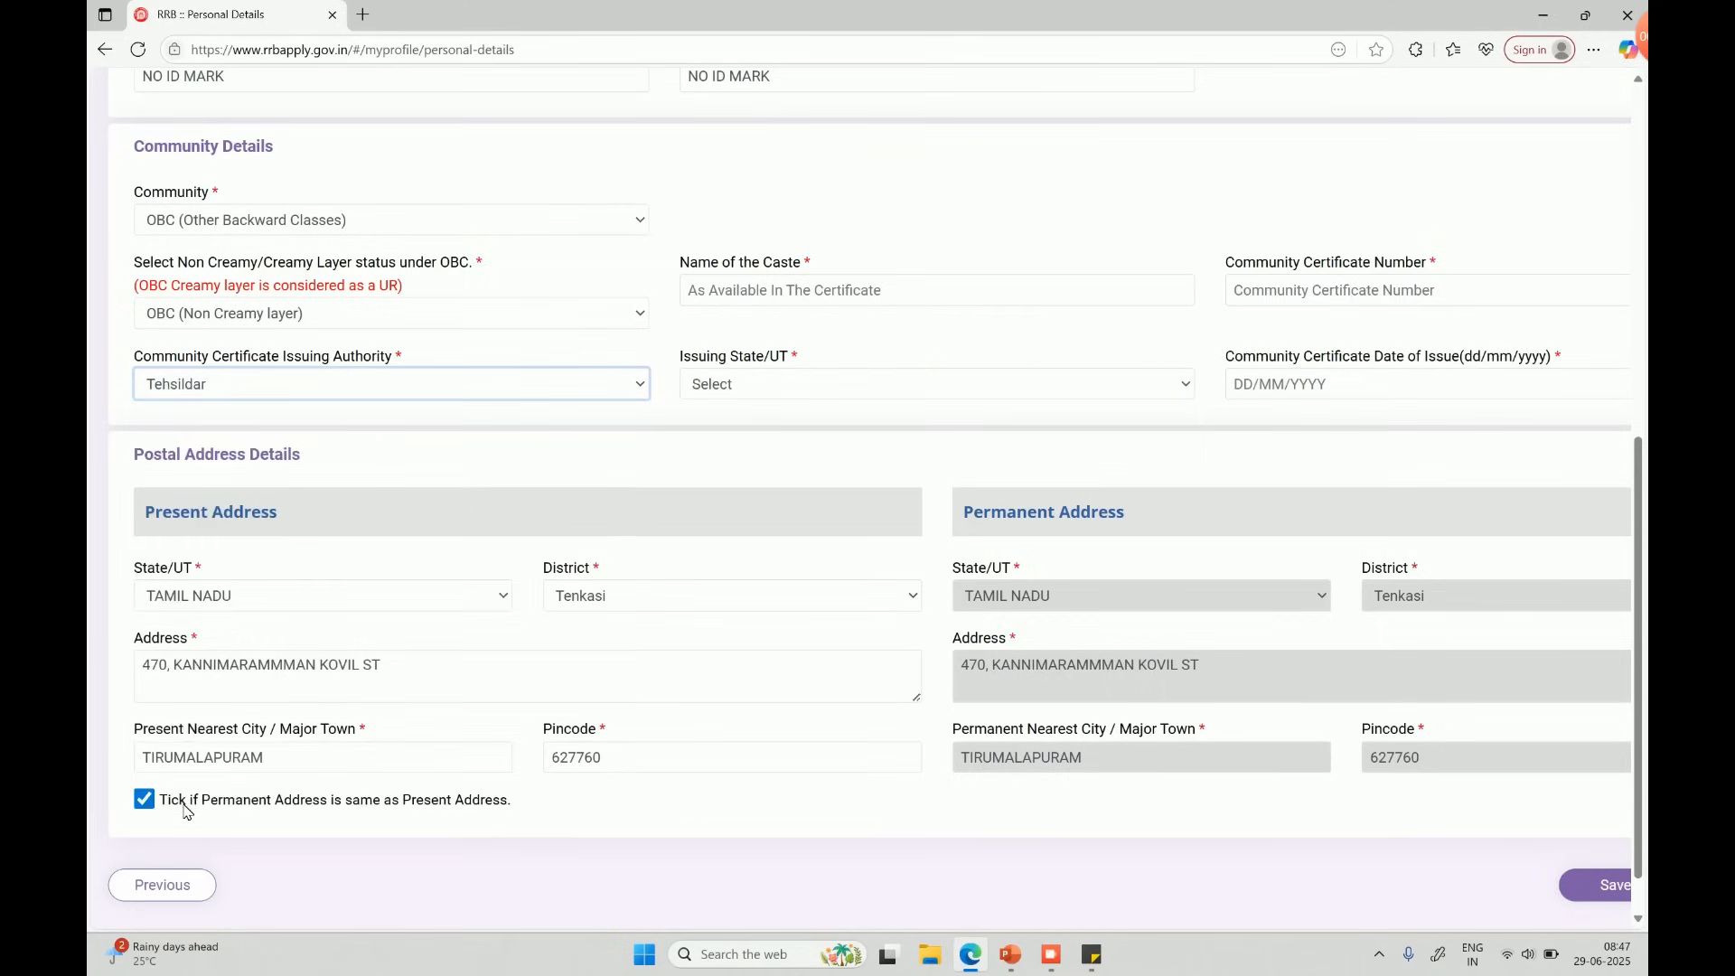
pyautogui.click(805, 386)
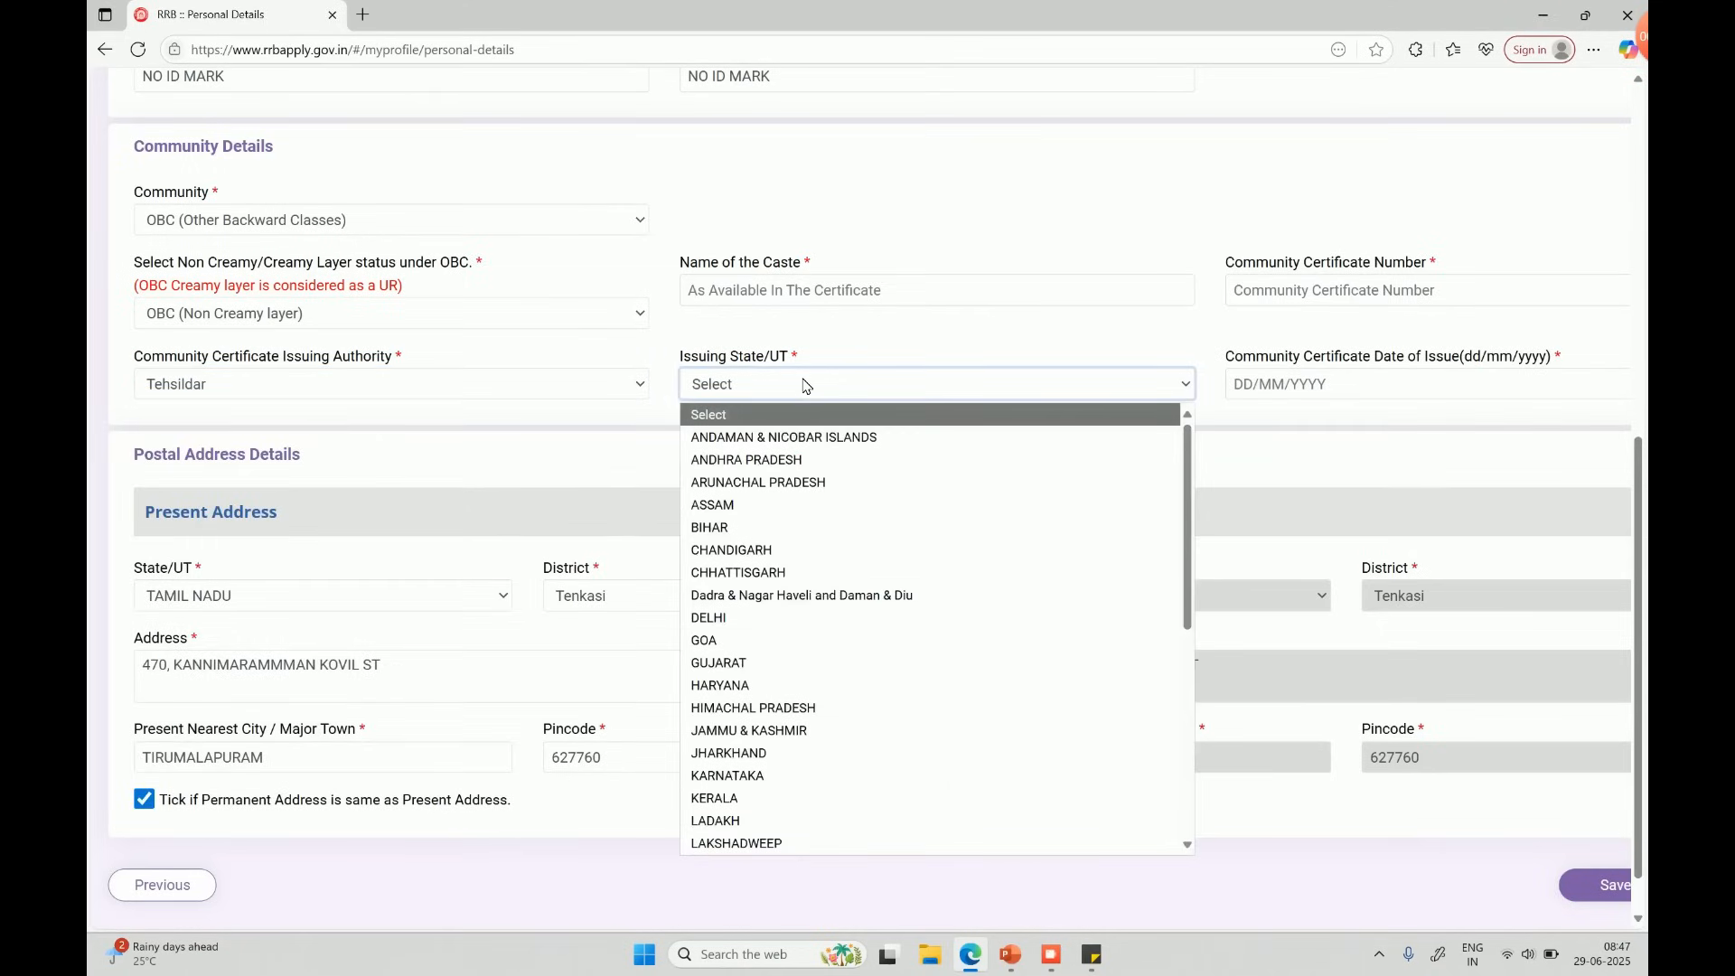
pyautogui.click(843, 344)
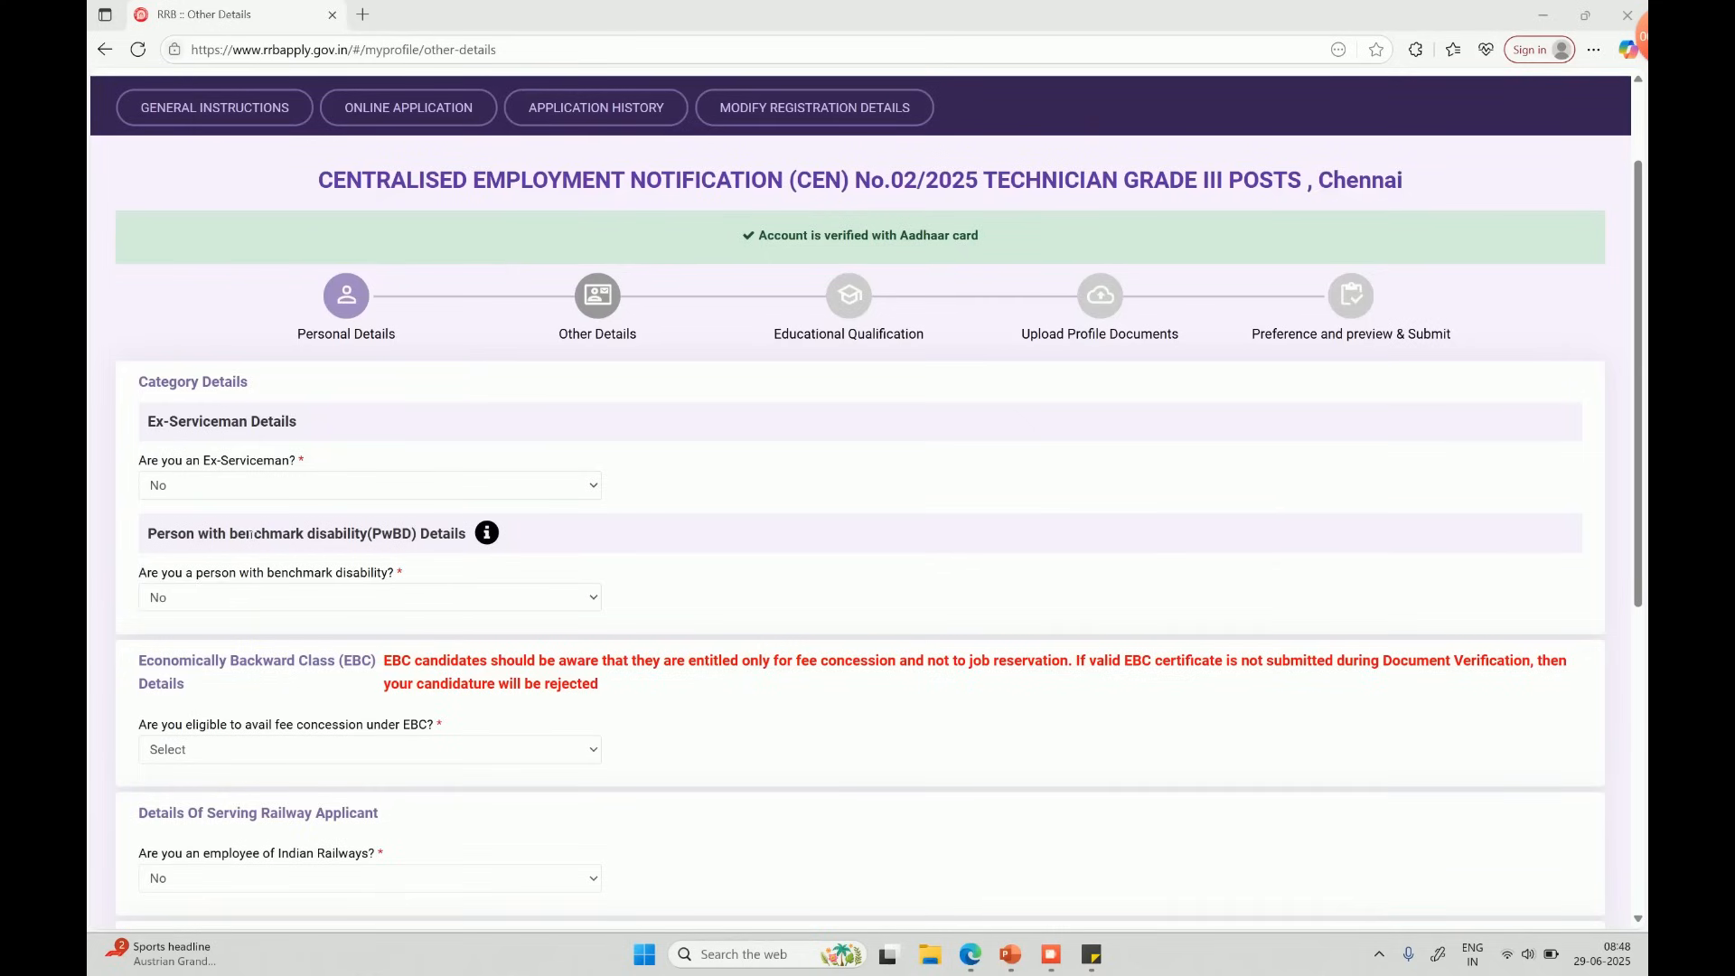
# Step: Answer Yes to the Ex-Serviceman question to view its extra fields, and set the answer back to No
pyautogui.click(203, 485)
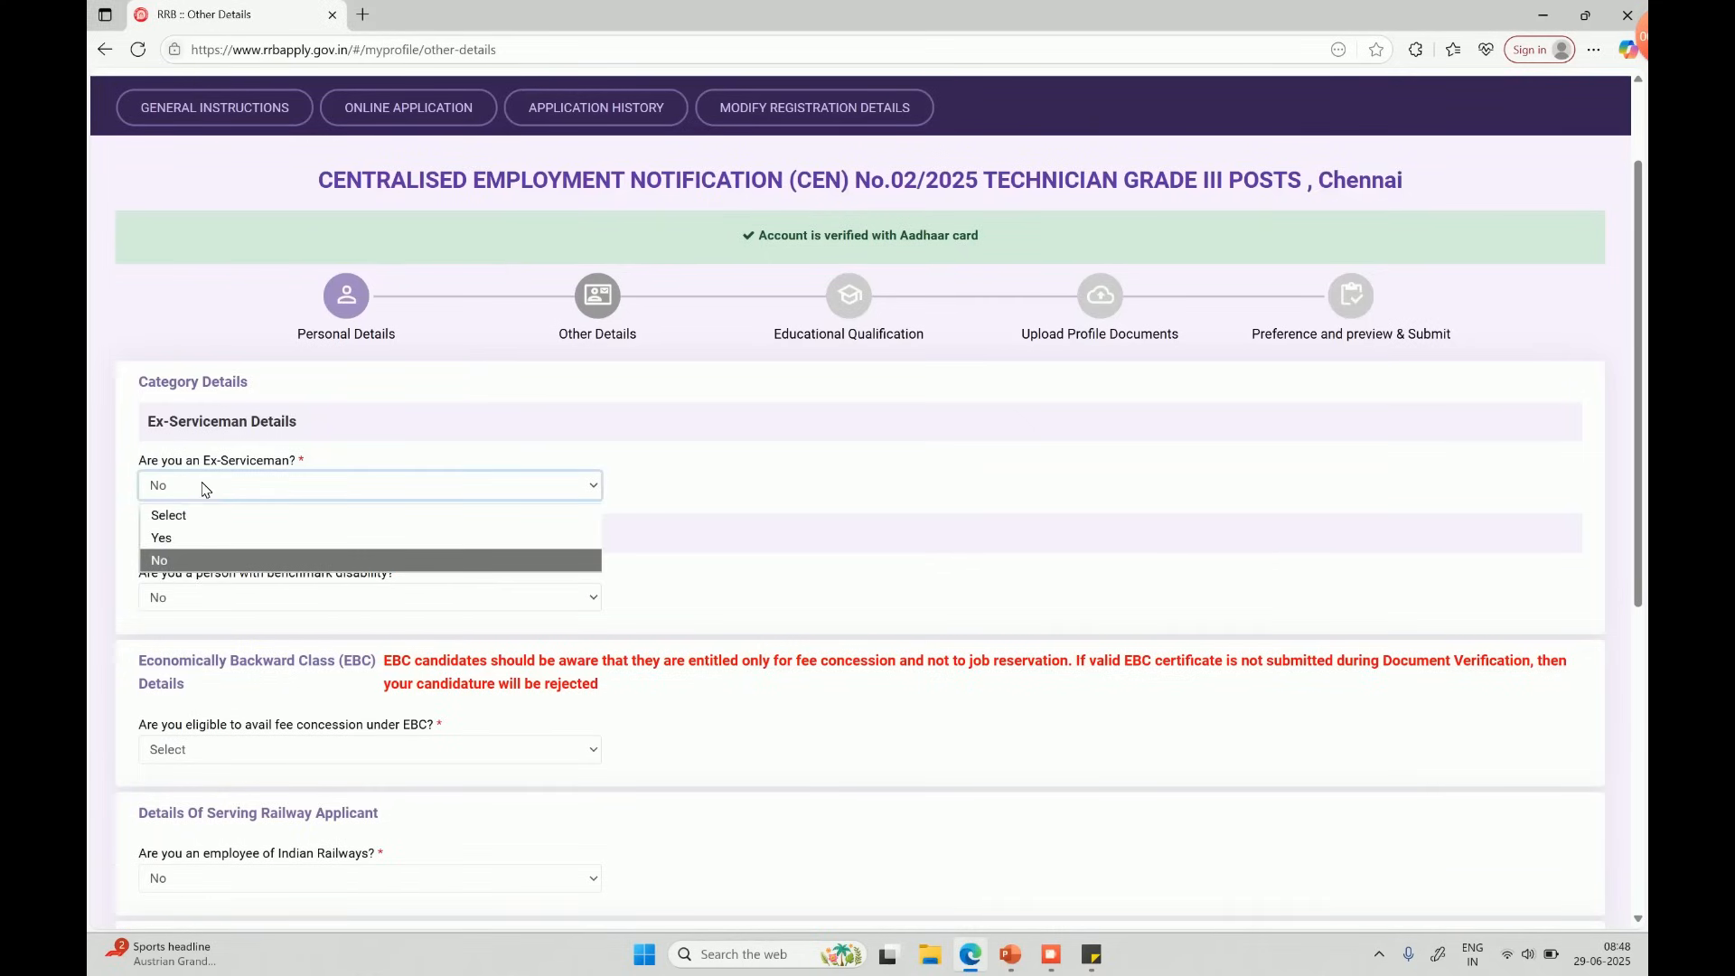
pyautogui.click(189, 537)
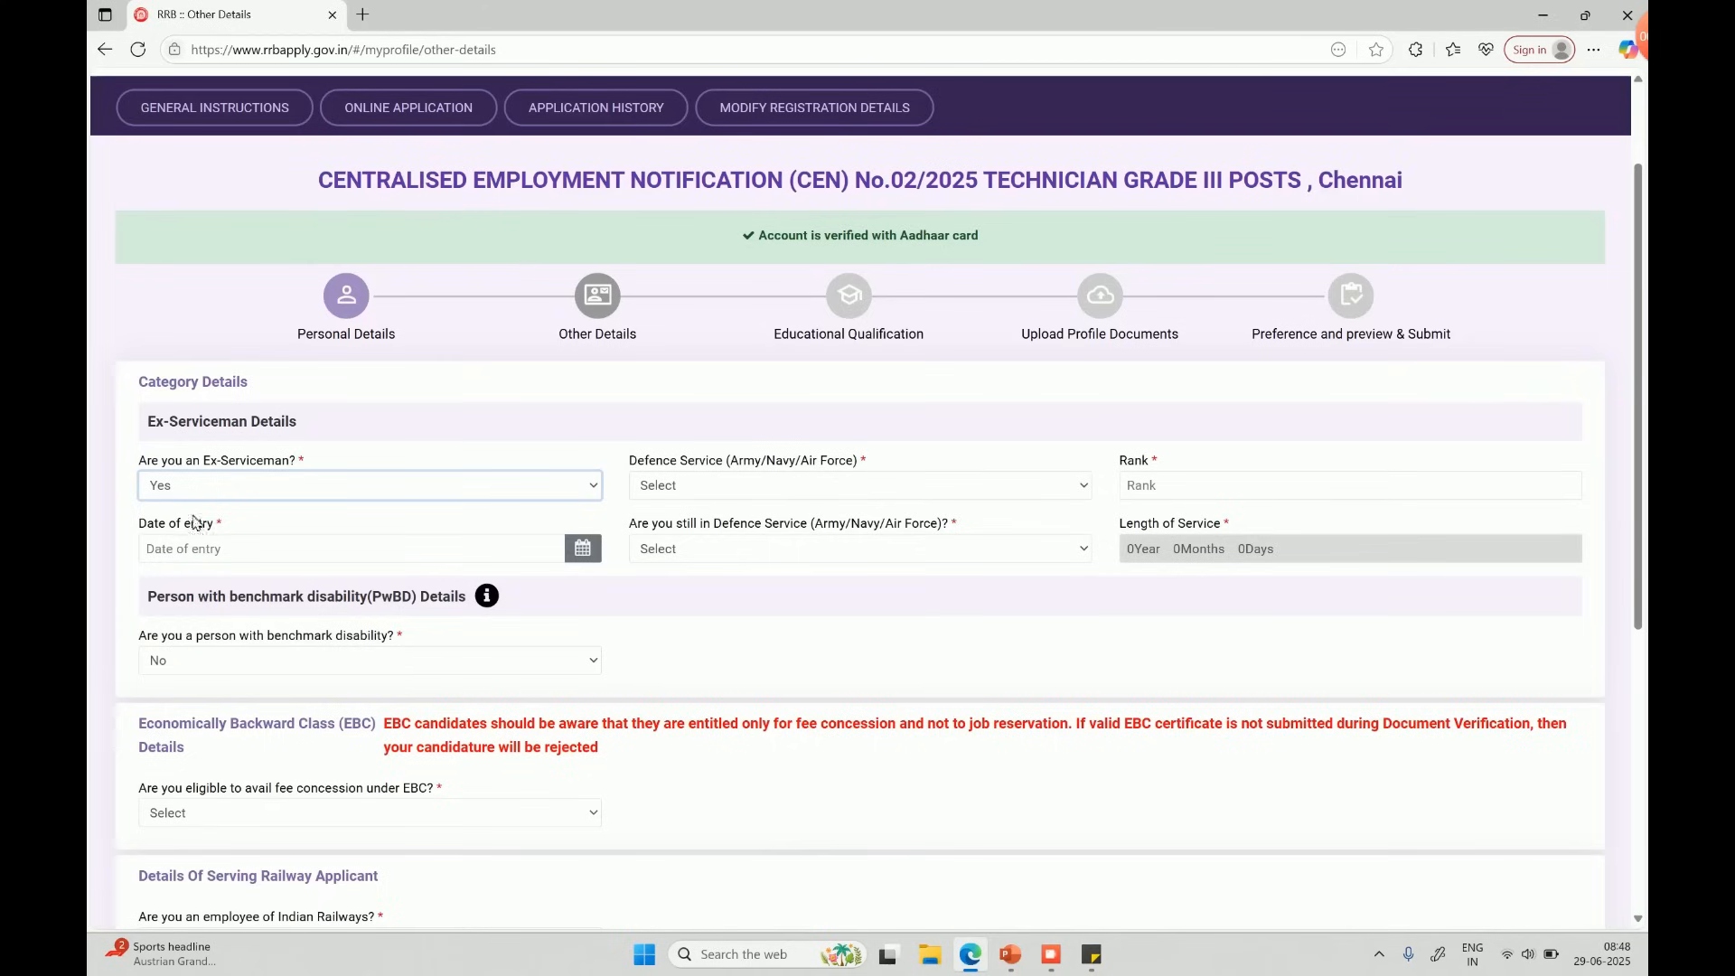
pyautogui.click(461, 497)
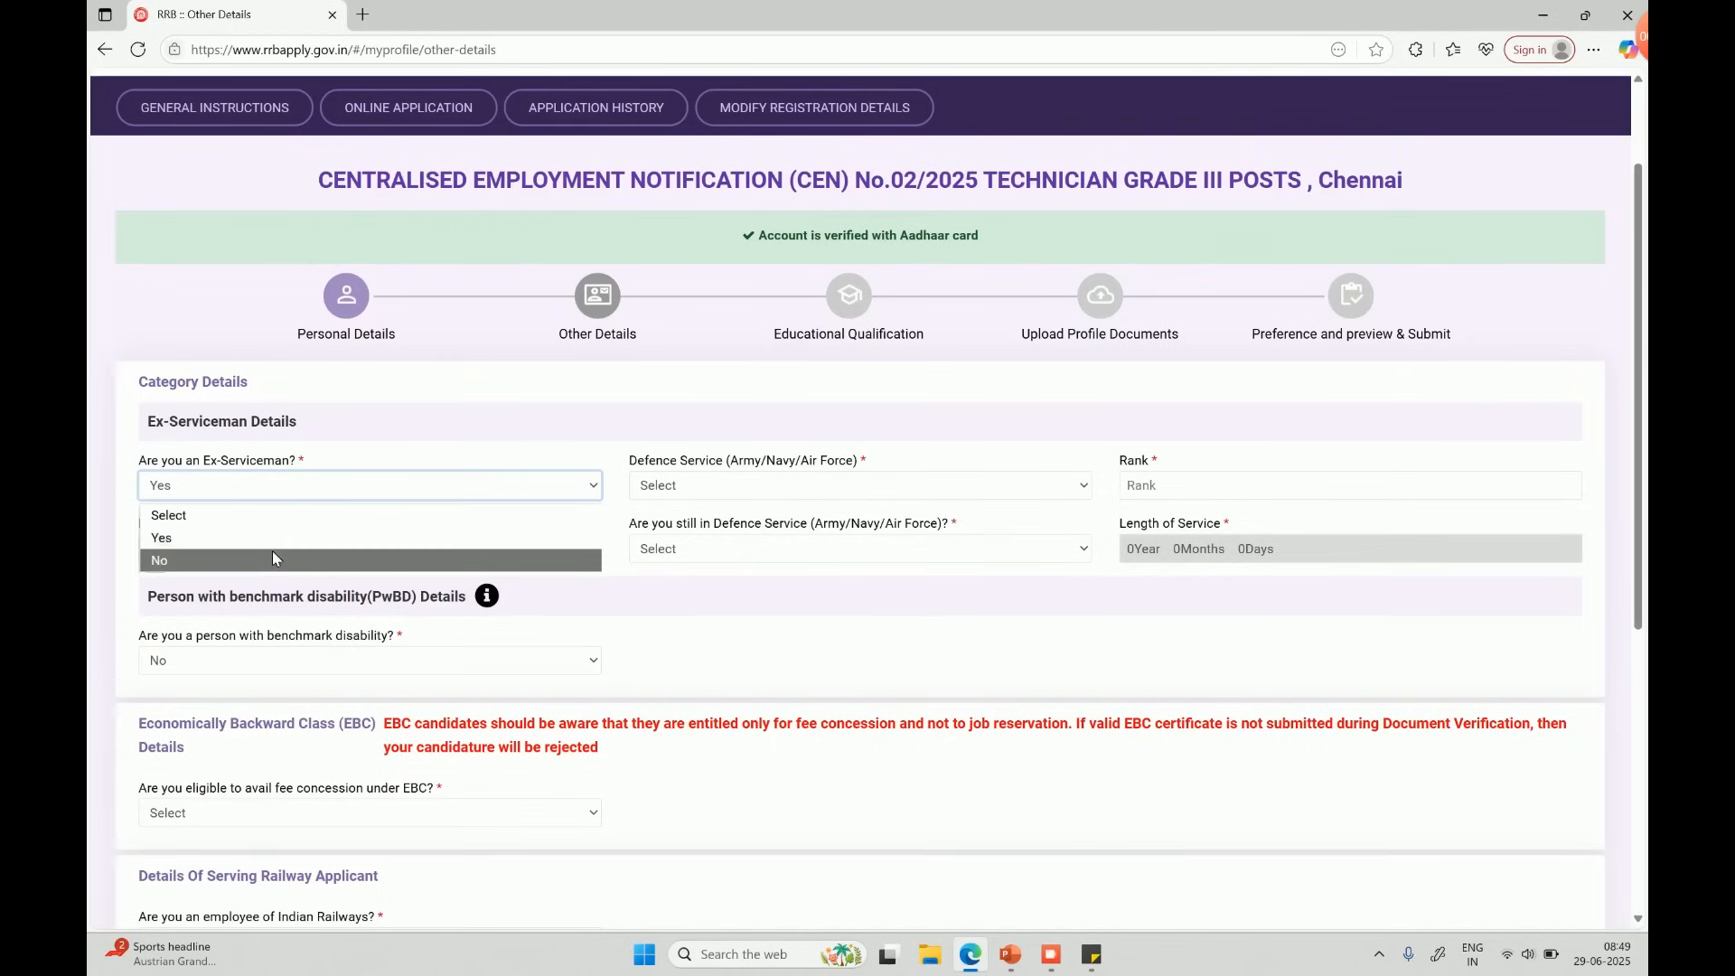
pyautogui.click(276, 560)
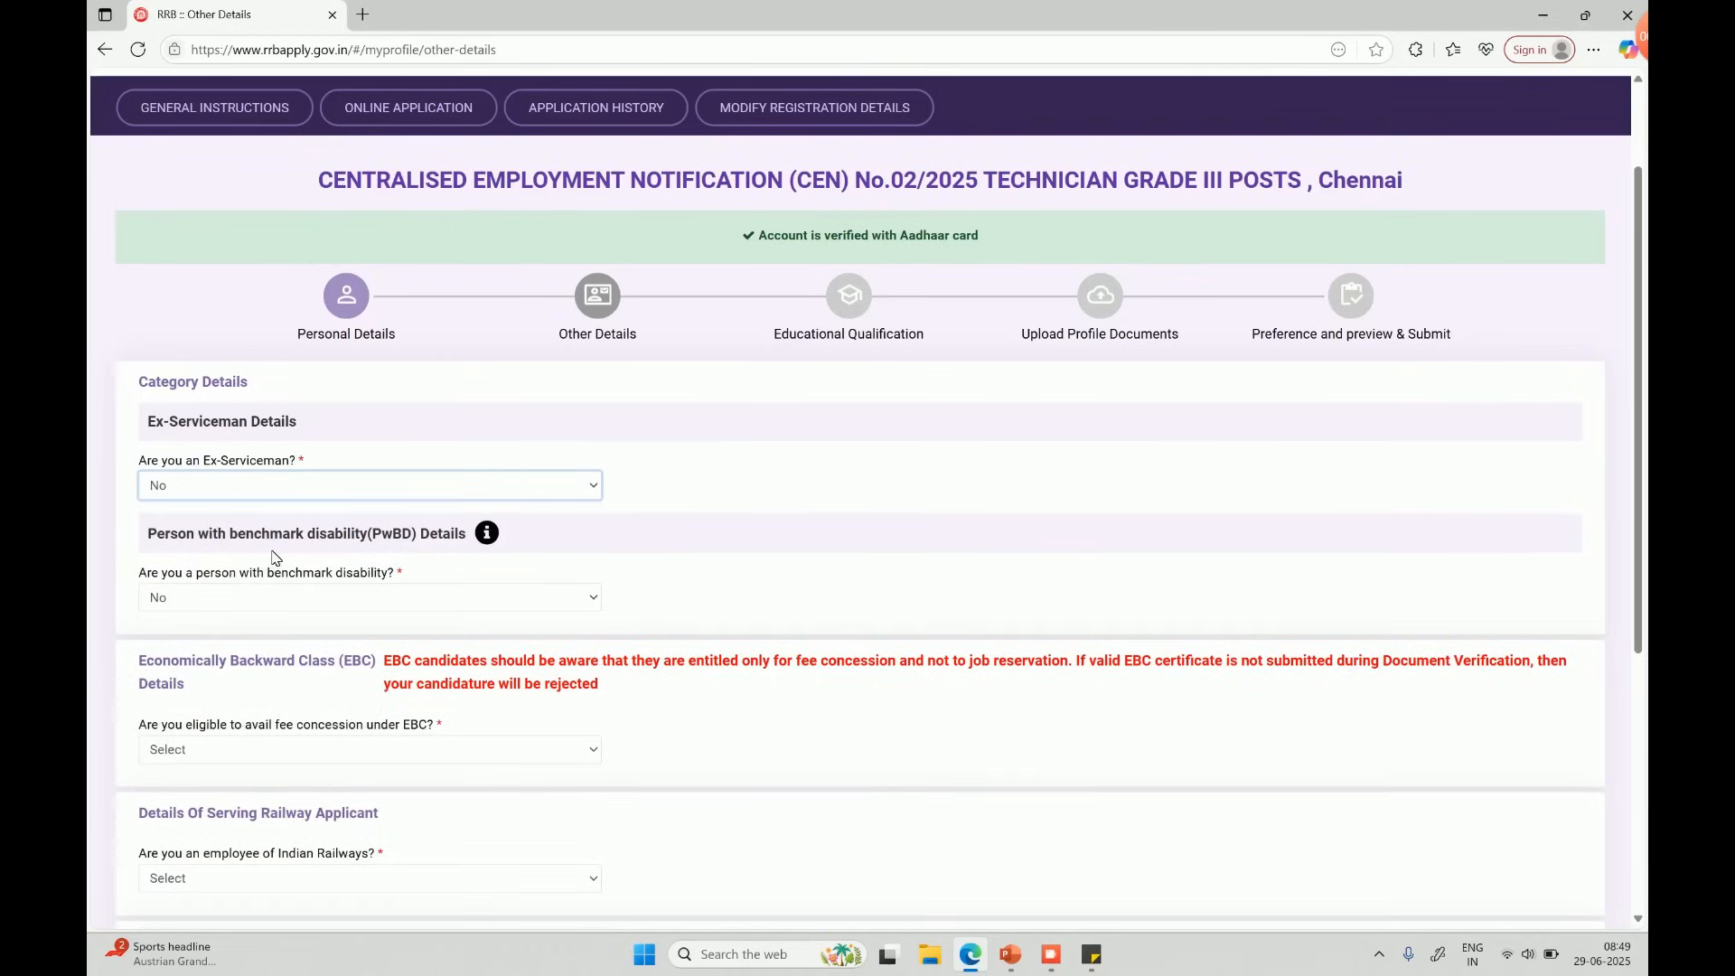
# Step: Answer Yes to the benchmark disability question, and choose Visual Impairment (VI) with the Blindness (B) sub-category
pyautogui.click(261, 599)
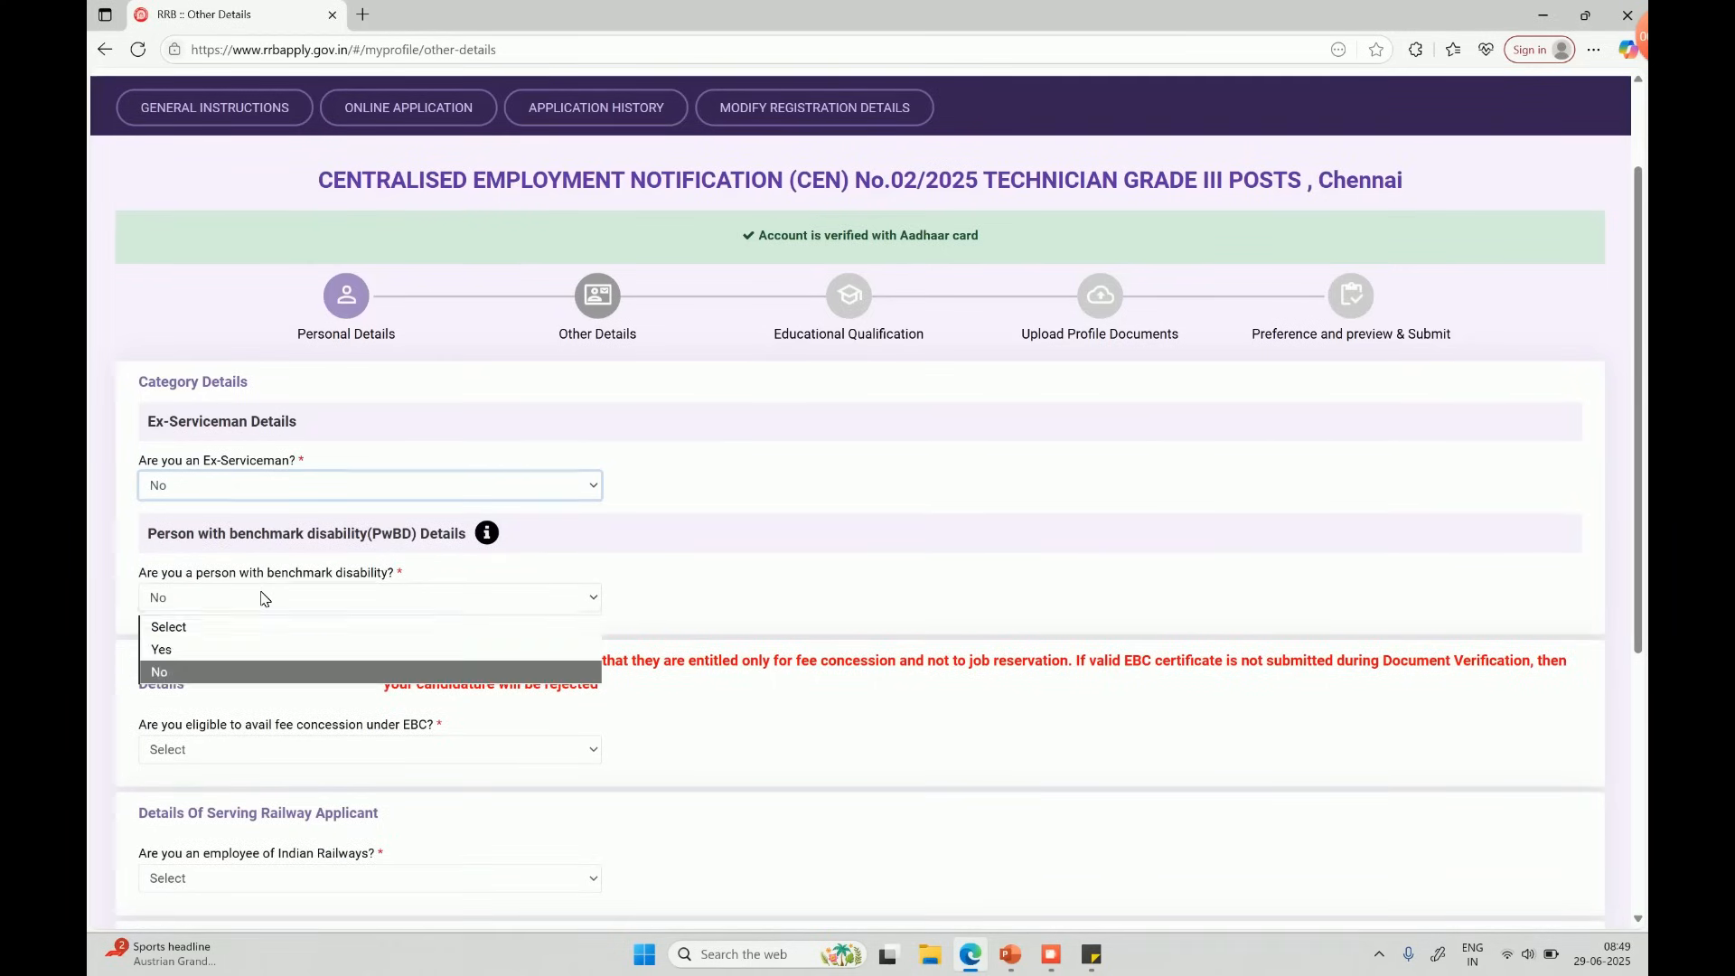
pyautogui.click(204, 651)
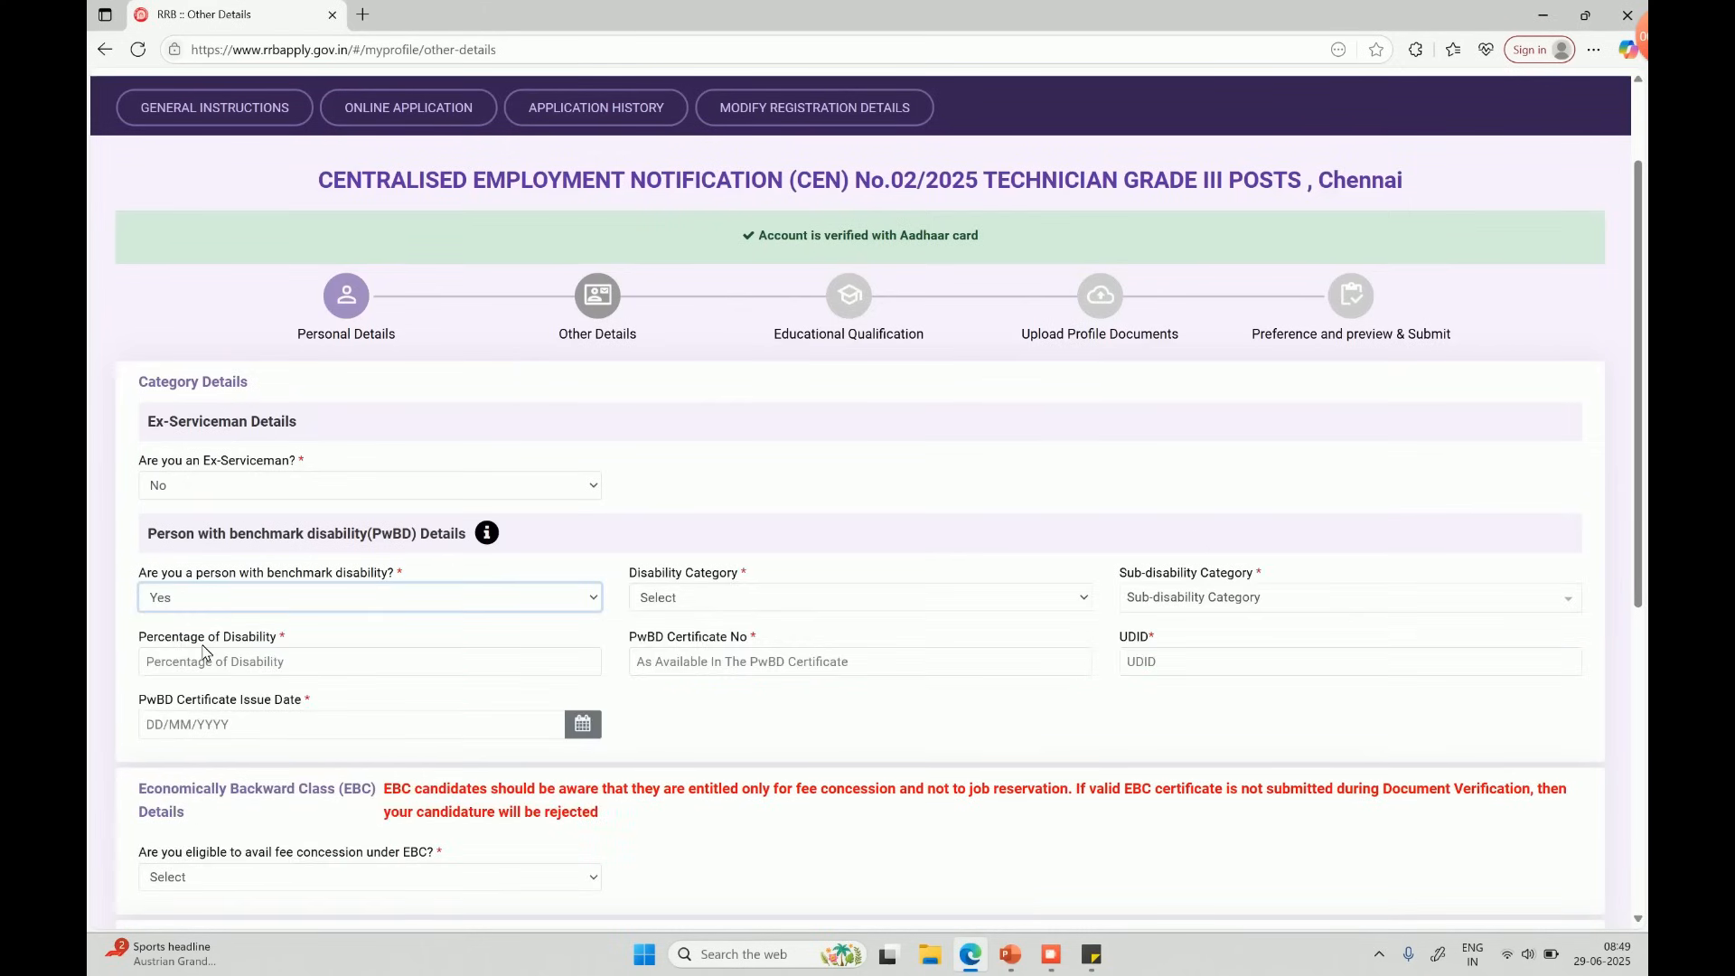
pyautogui.click(734, 601)
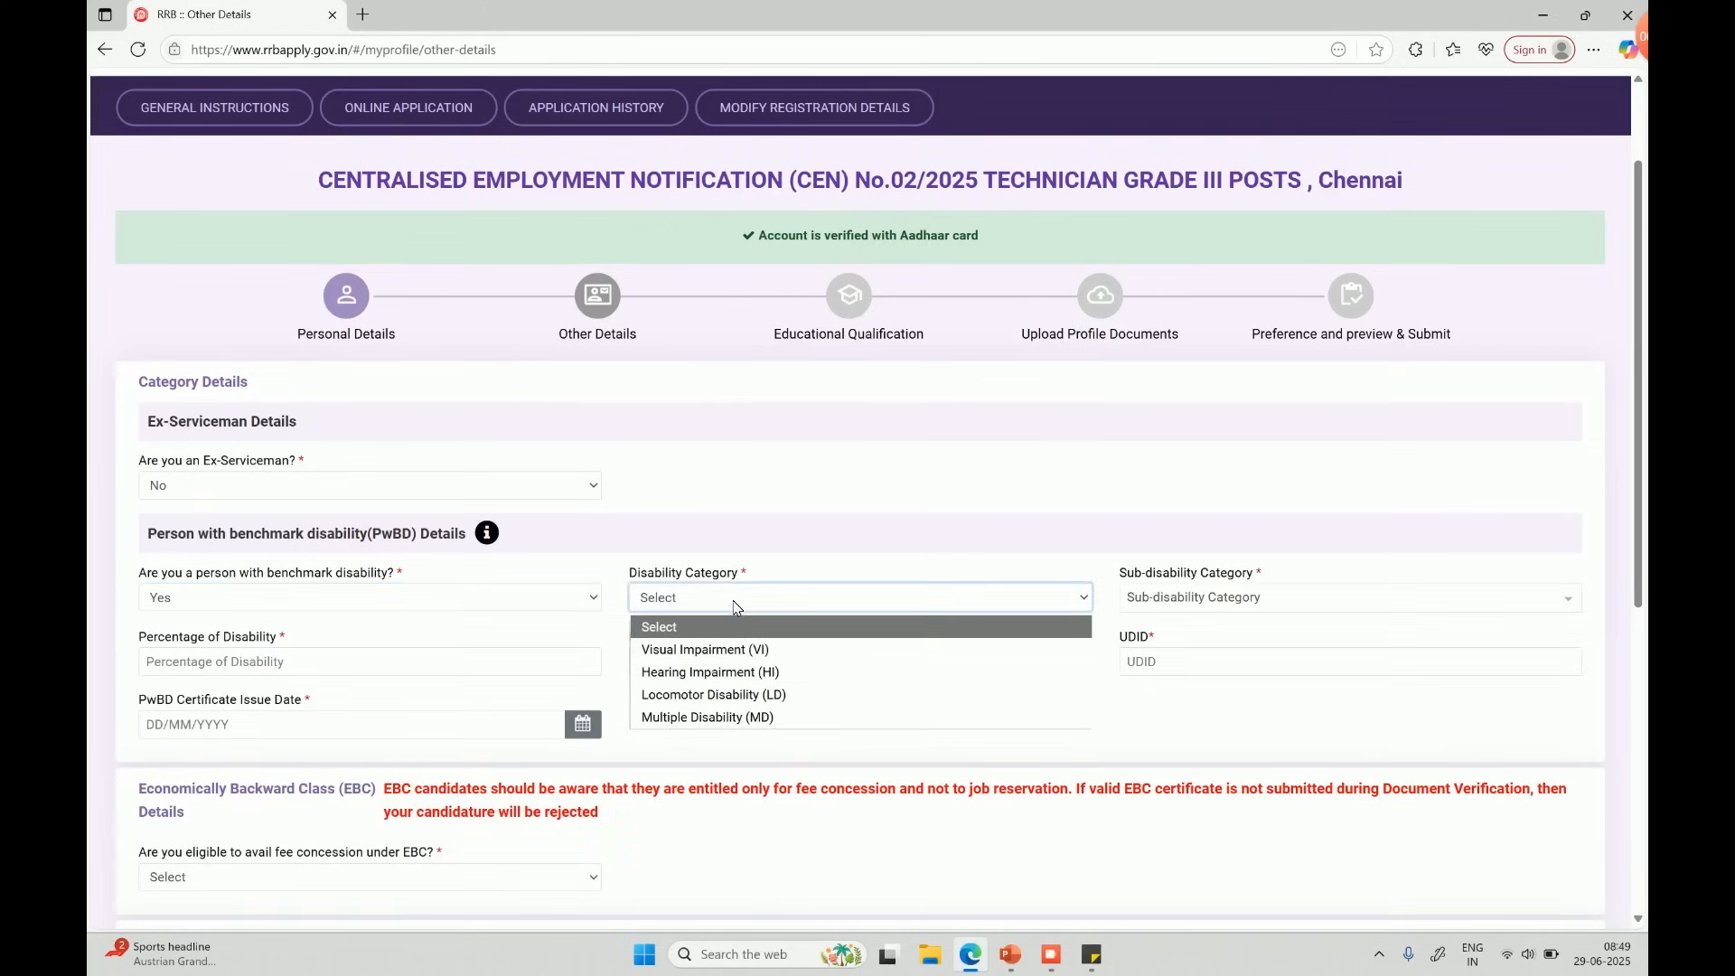
pyautogui.click(735, 651)
pyautogui.click(1227, 610)
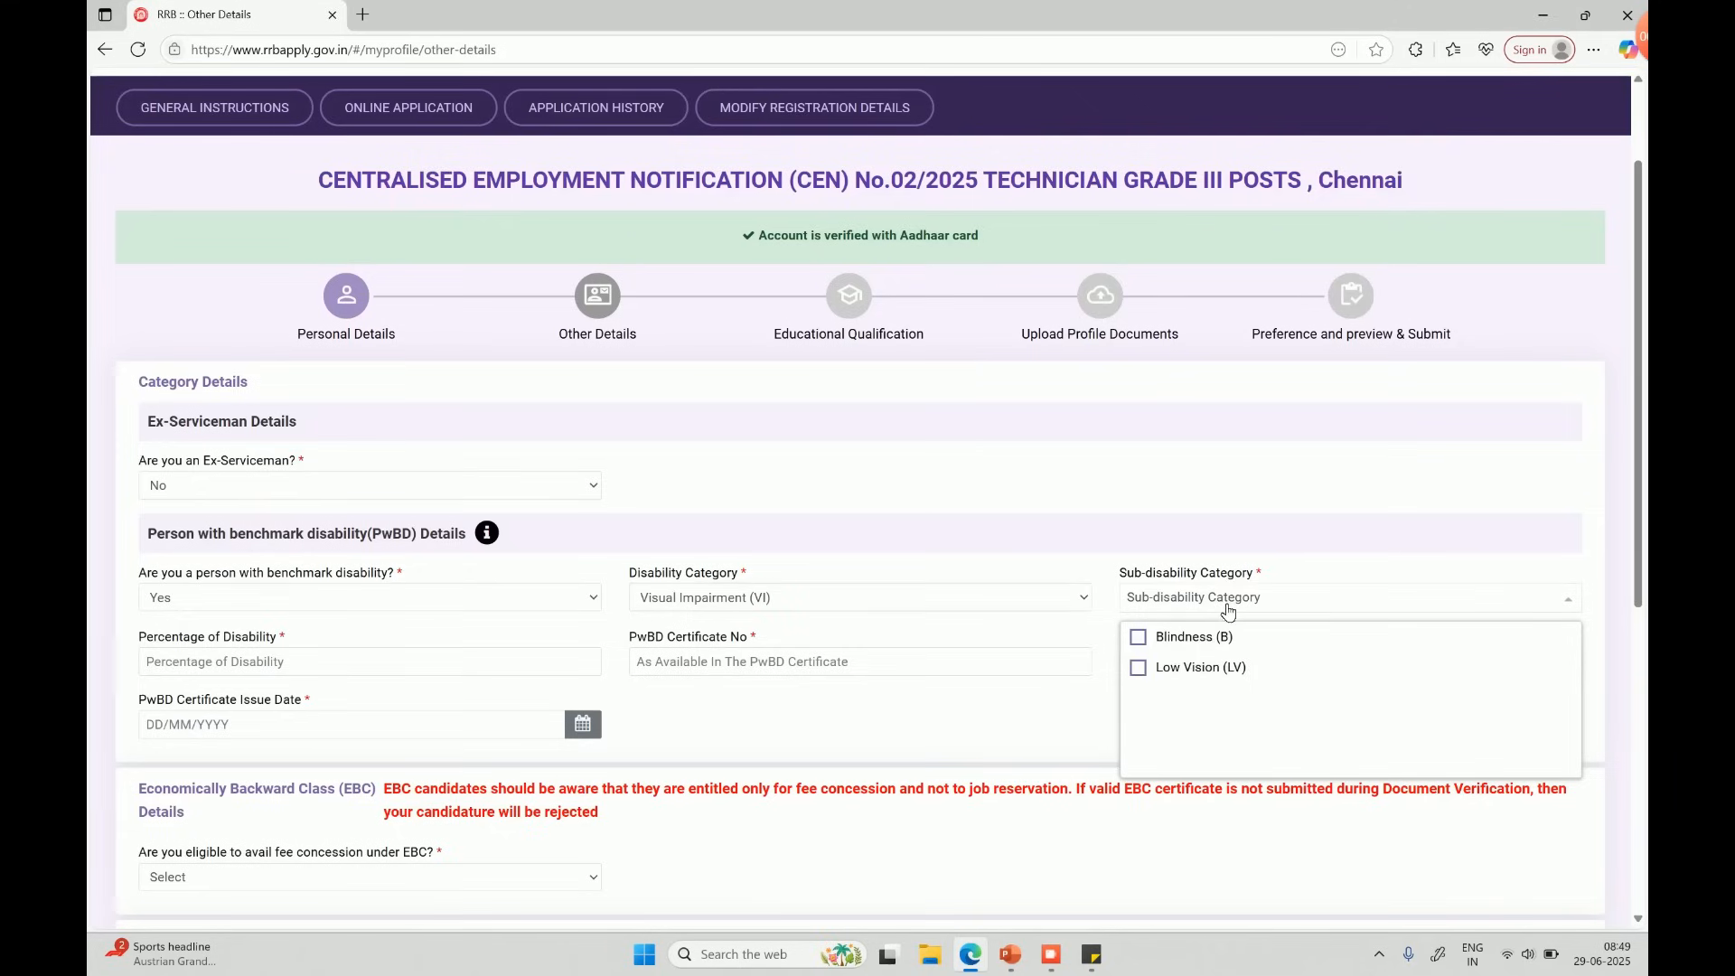
pyautogui.click(1191, 640)
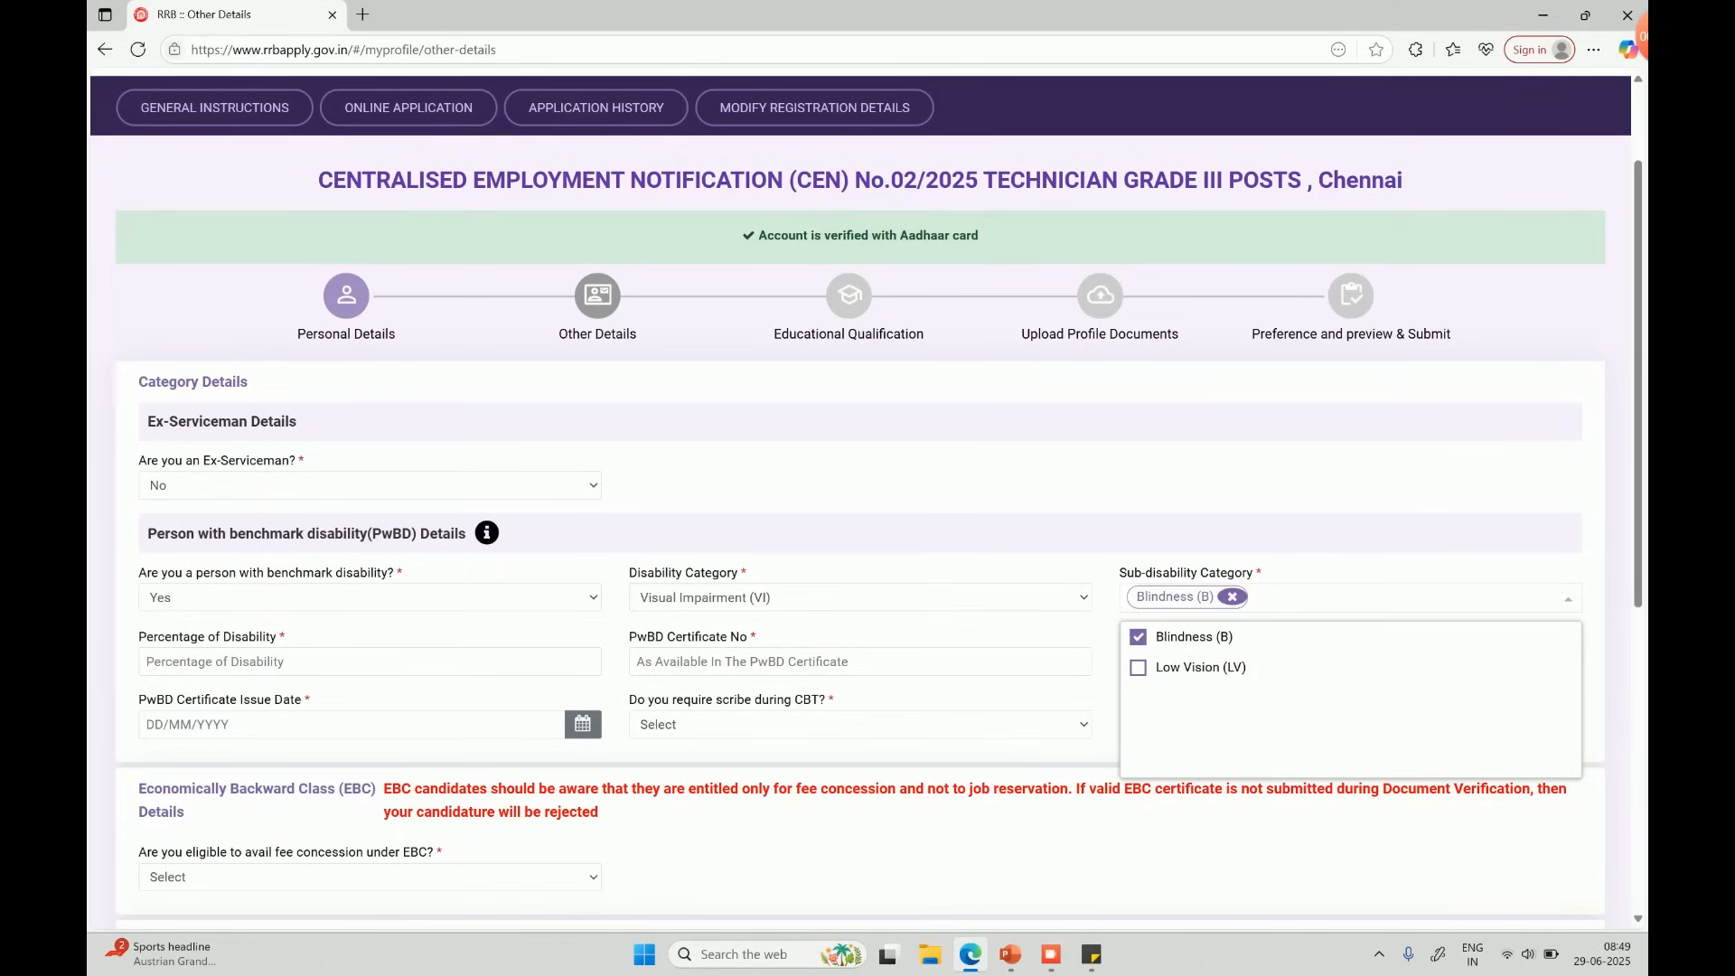
pyautogui.click(837, 632)
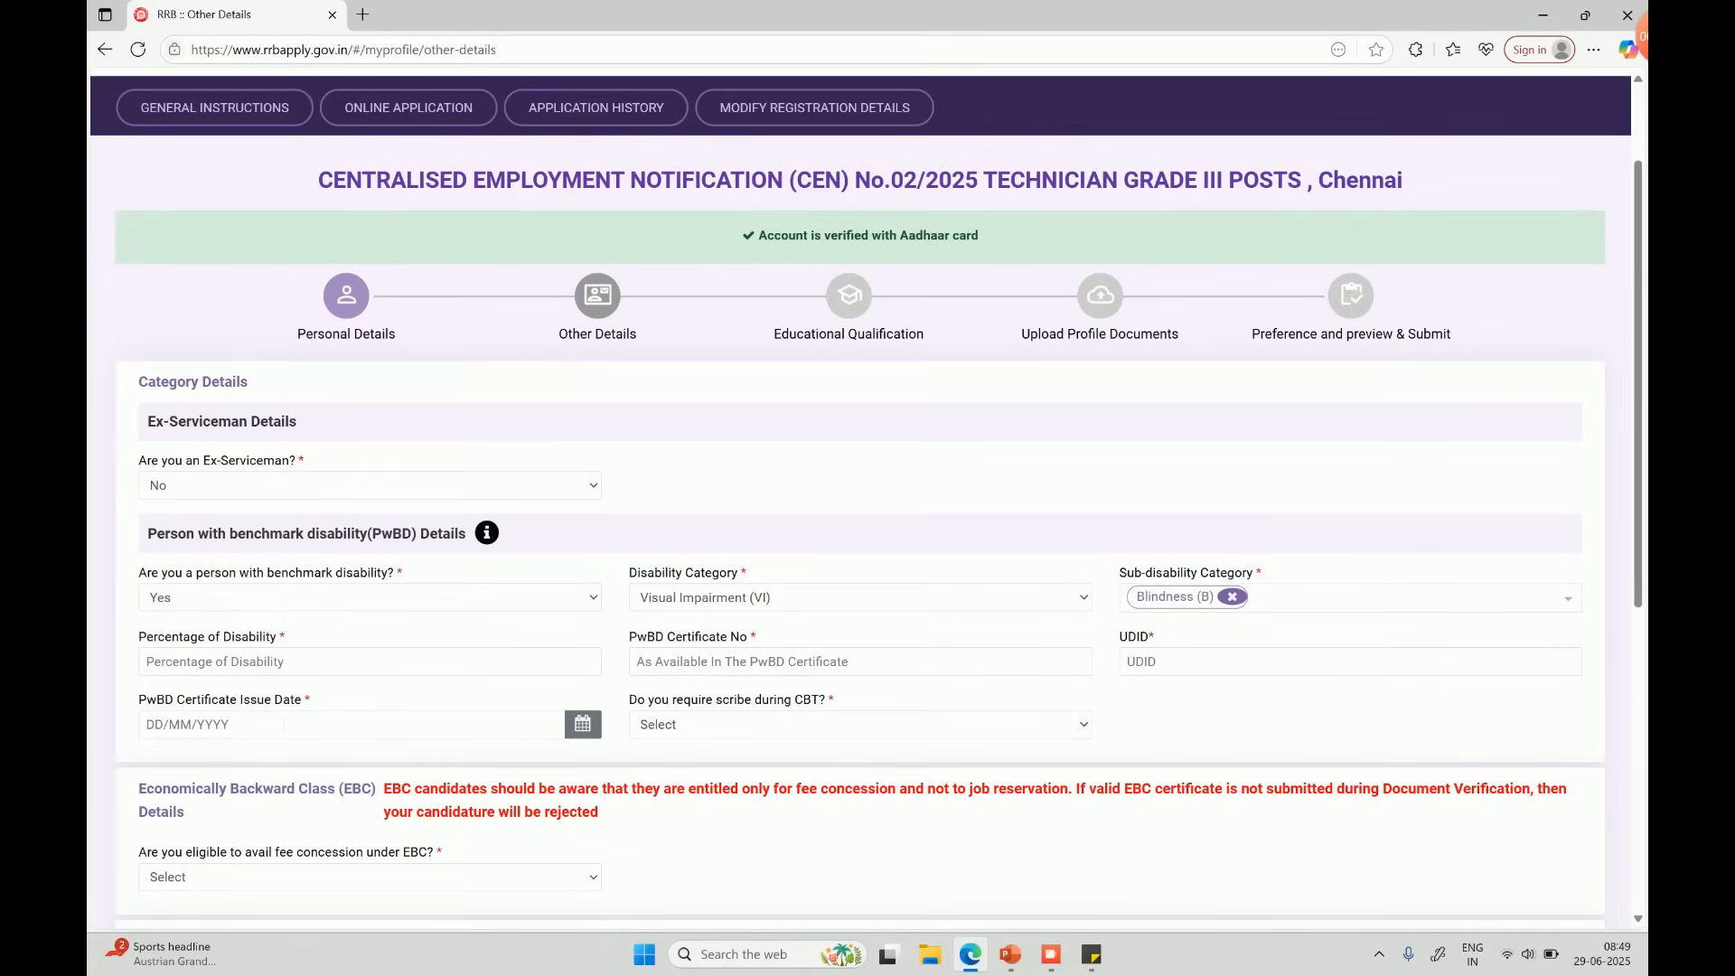
# Step: Request a scribe for the CBT, agreeing to the information notice, and set the benchmark disability answer back to No
pyautogui.click(739, 732)
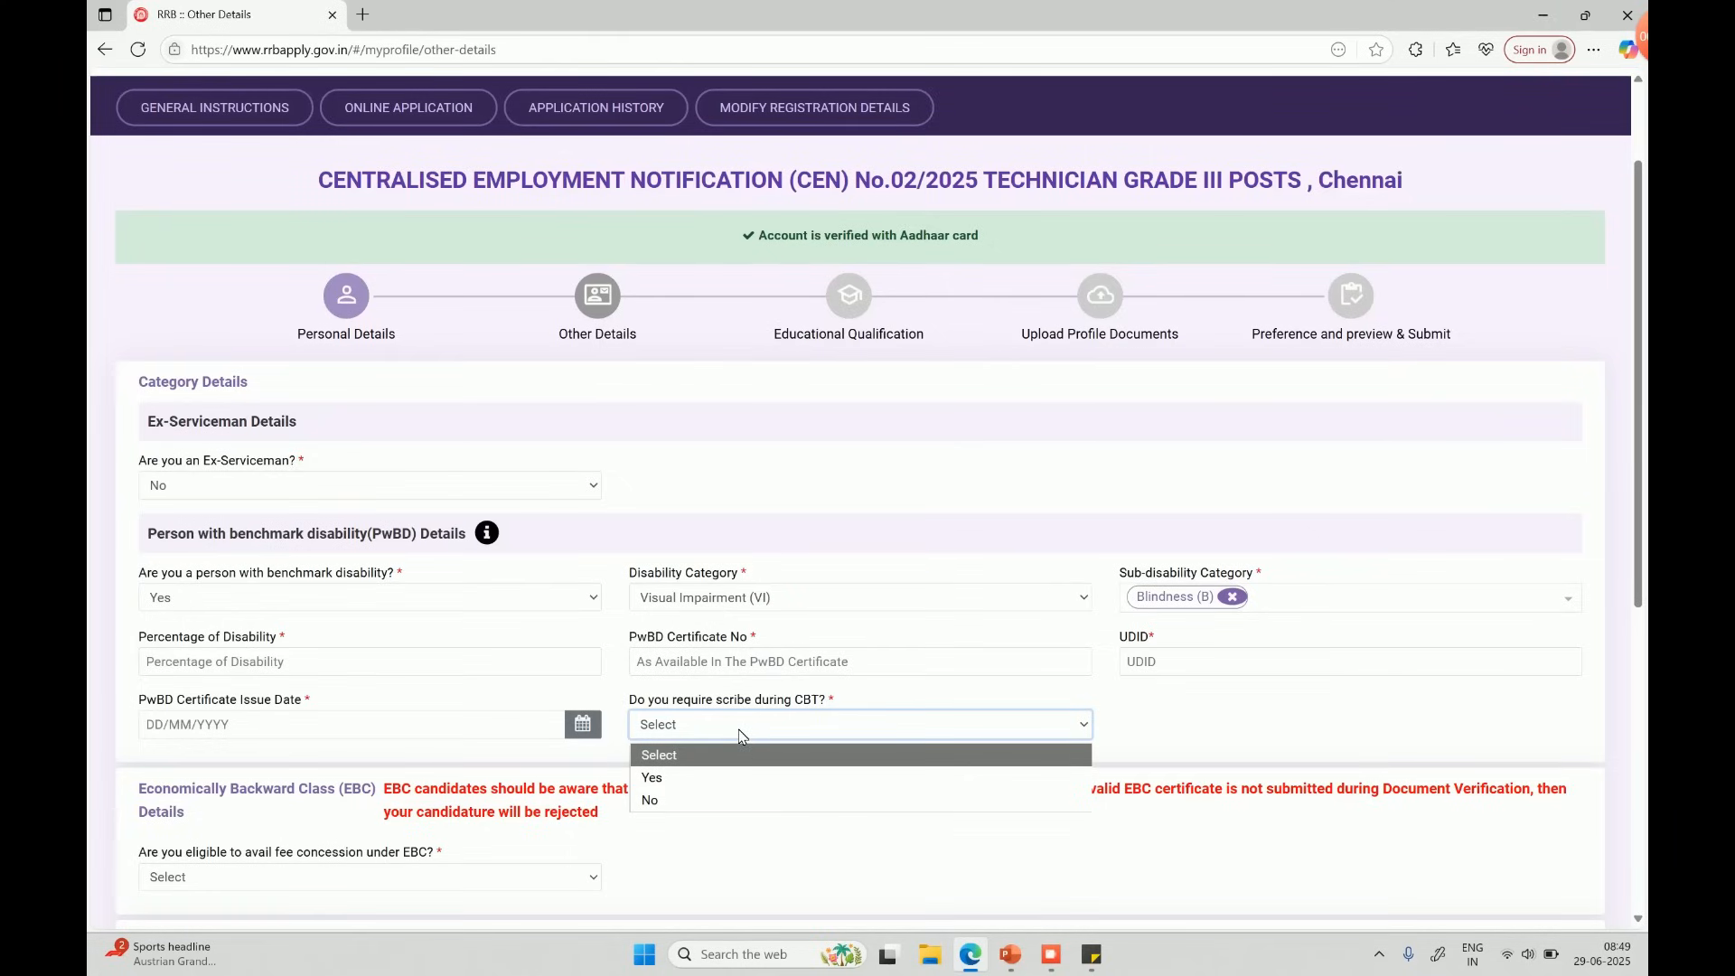
pyautogui.click(676, 778)
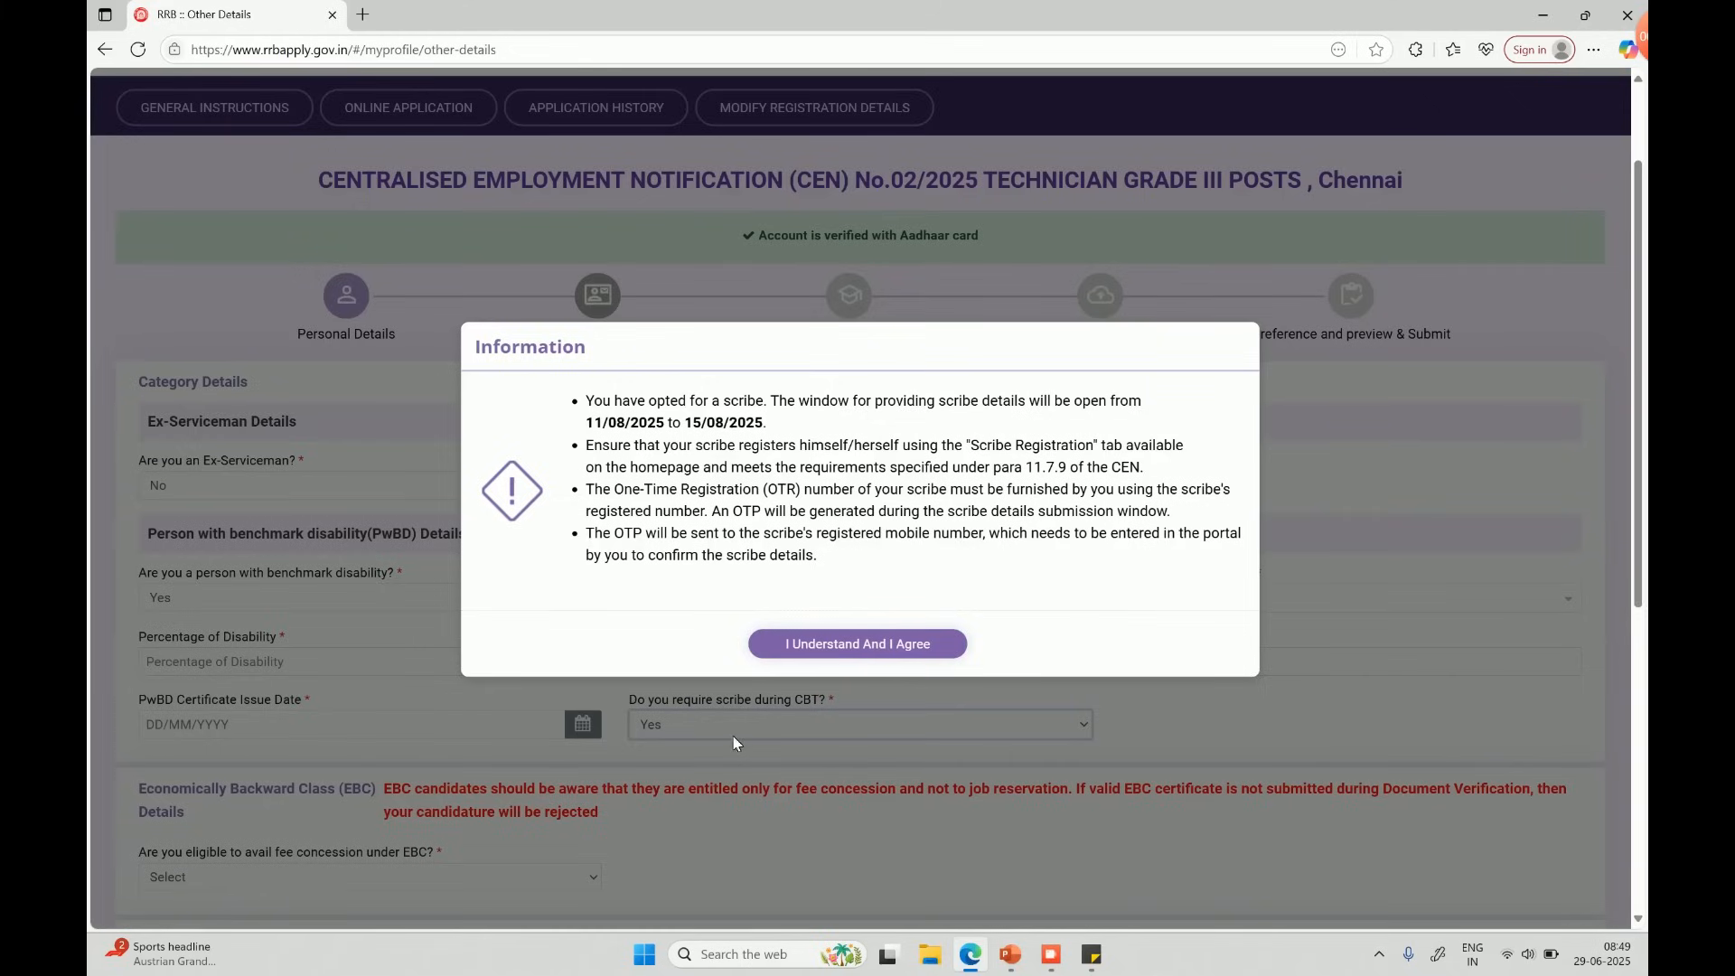
pyautogui.click(897, 643)
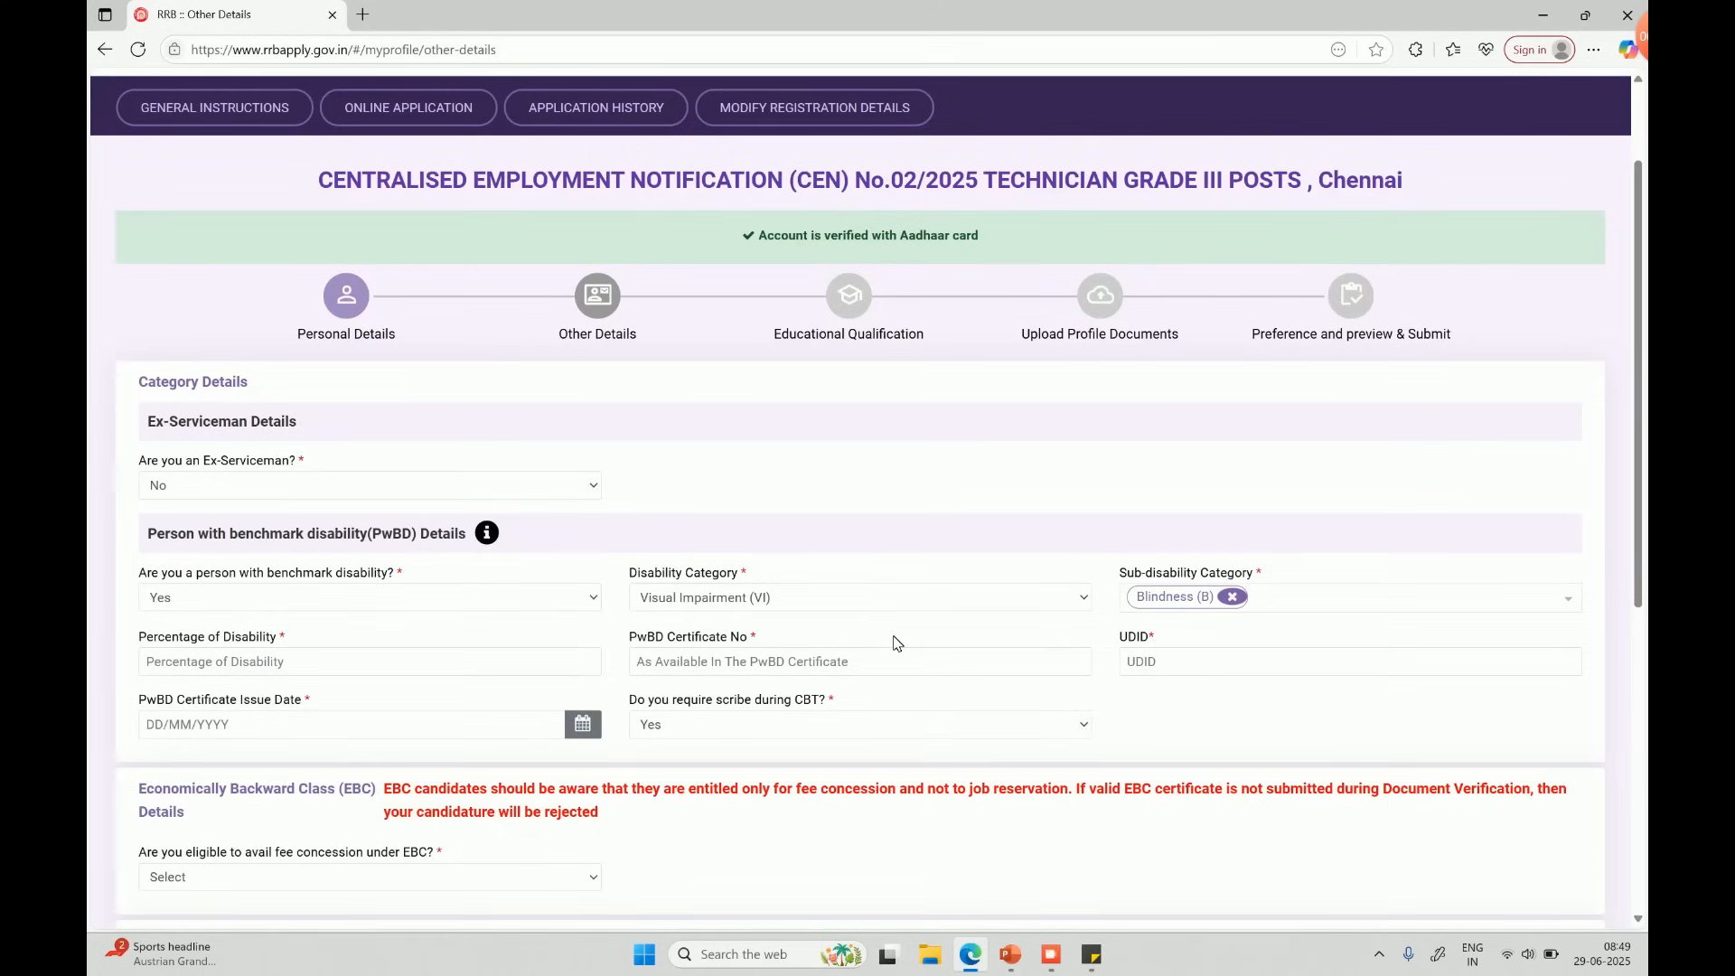
pyautogui.click(390, 604)
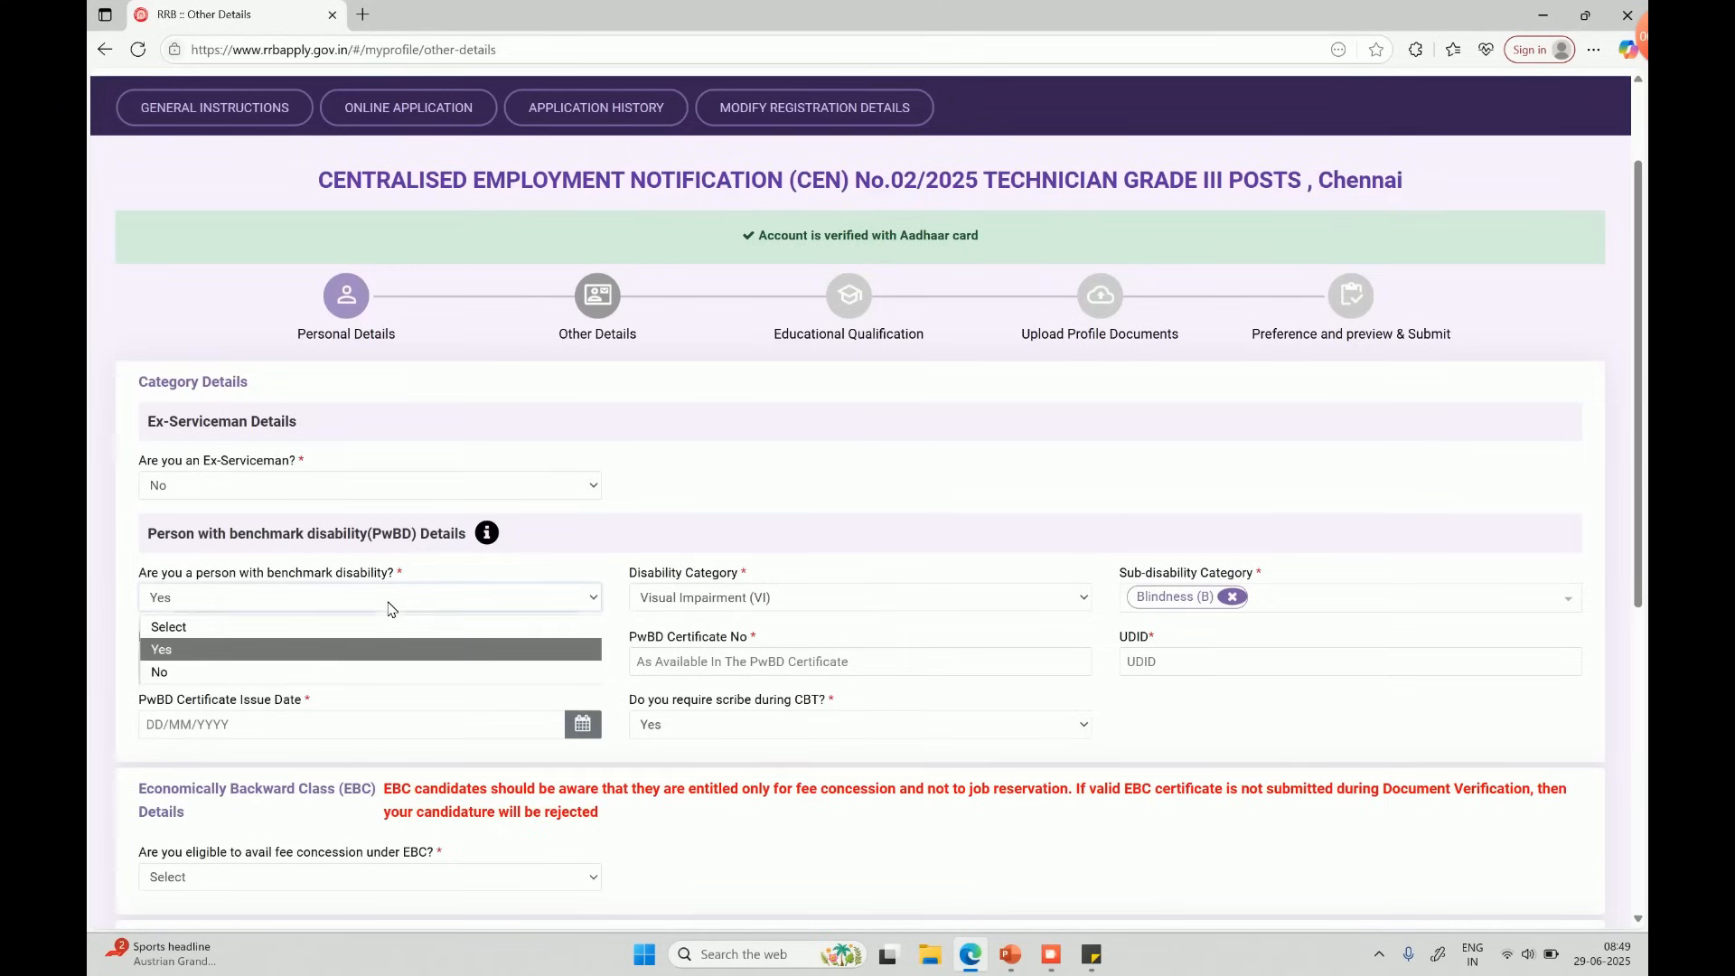
pyautogui.click(280, 672)
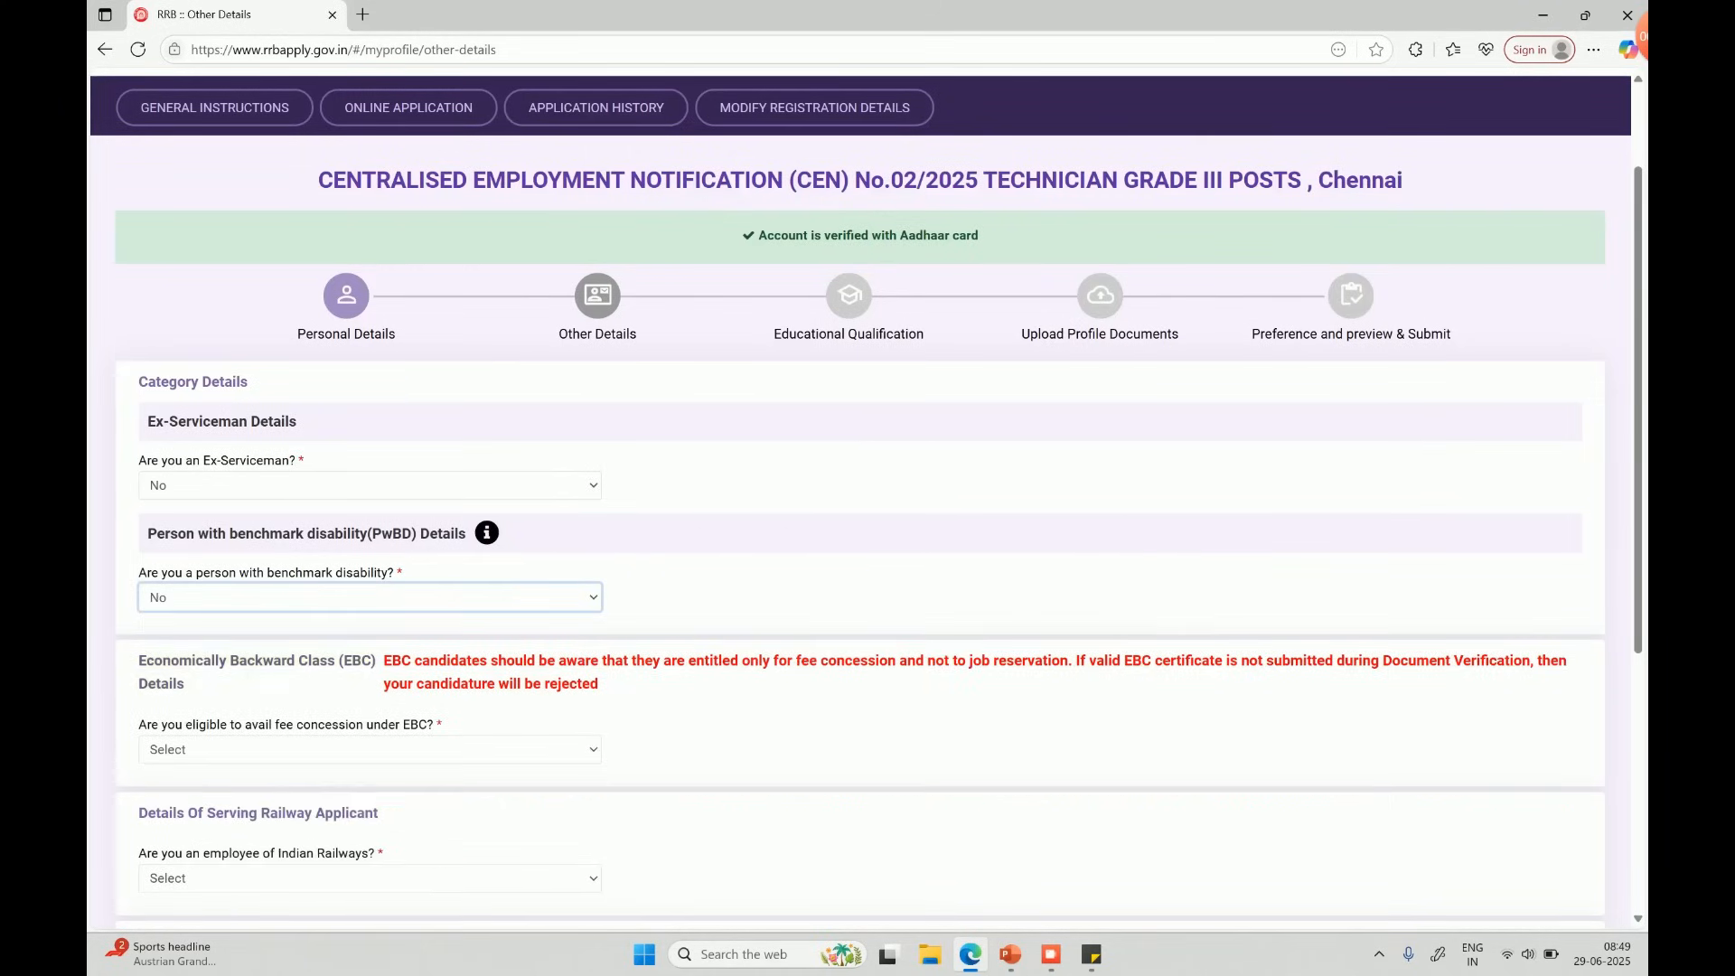
# Step: Answer No to both the EBC fee concession question and the Indian Railways employee question
pyautogui.scroll(-2, 868, 498)
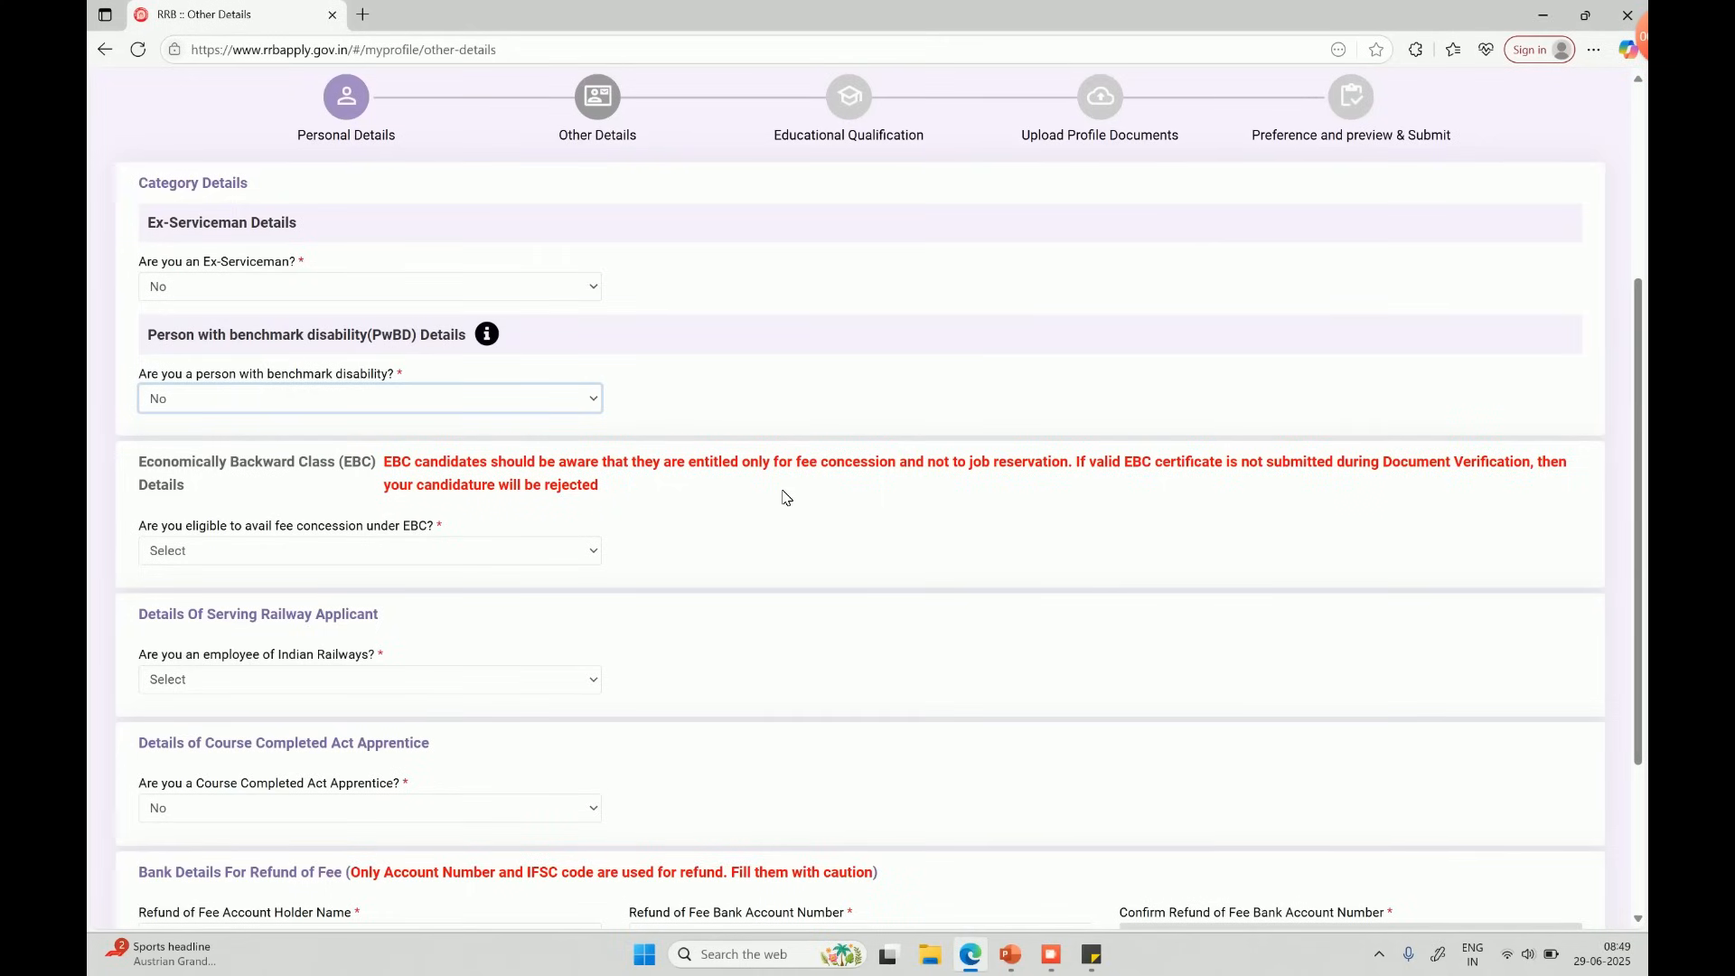
pyautogui.click(355, 554)
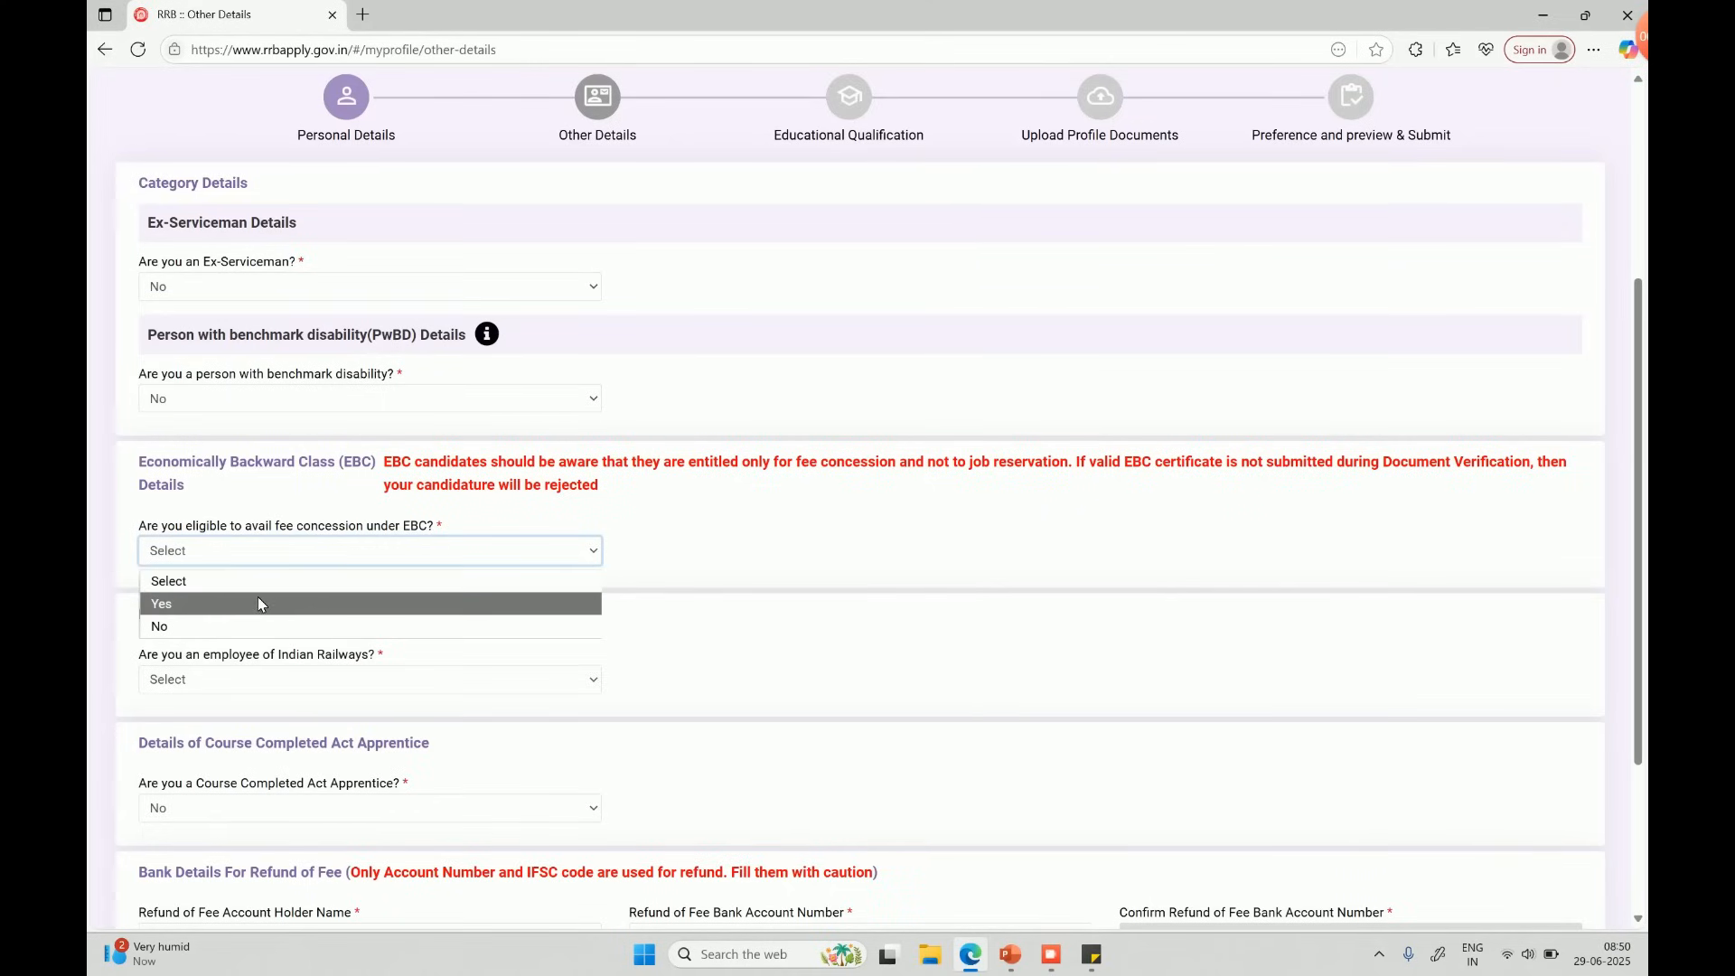
pyautogui.click(206, 630)
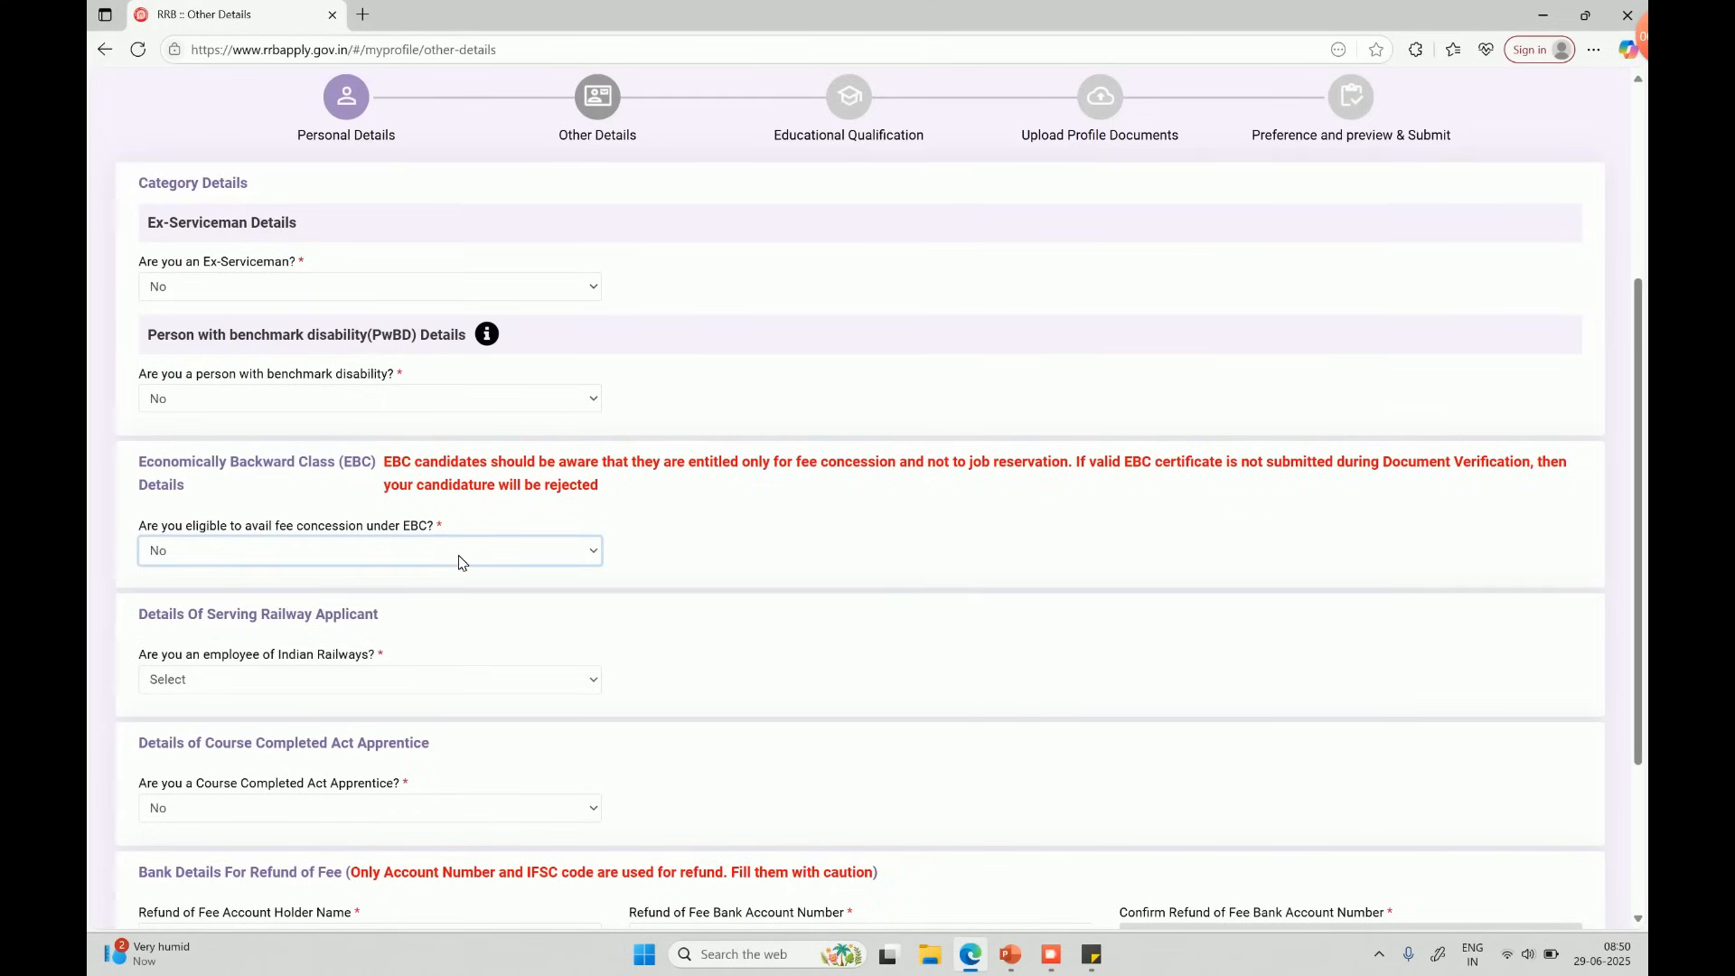
pyautogui.click(263, 691)
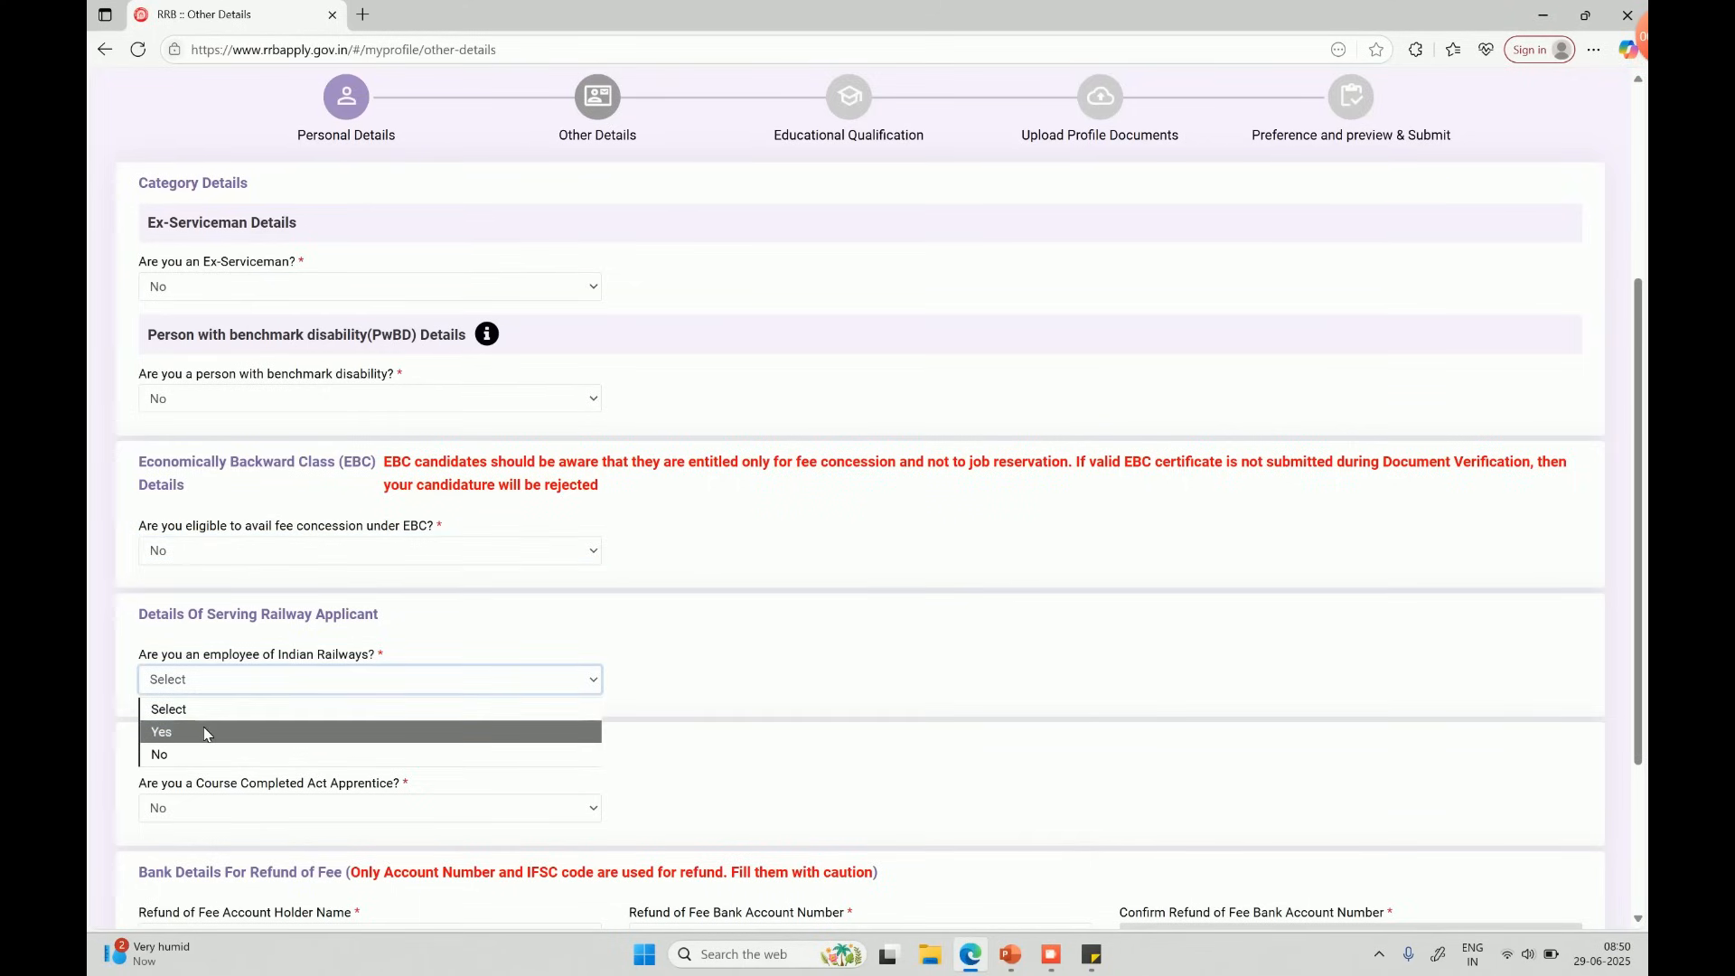
pyautogui.click(195, 756)
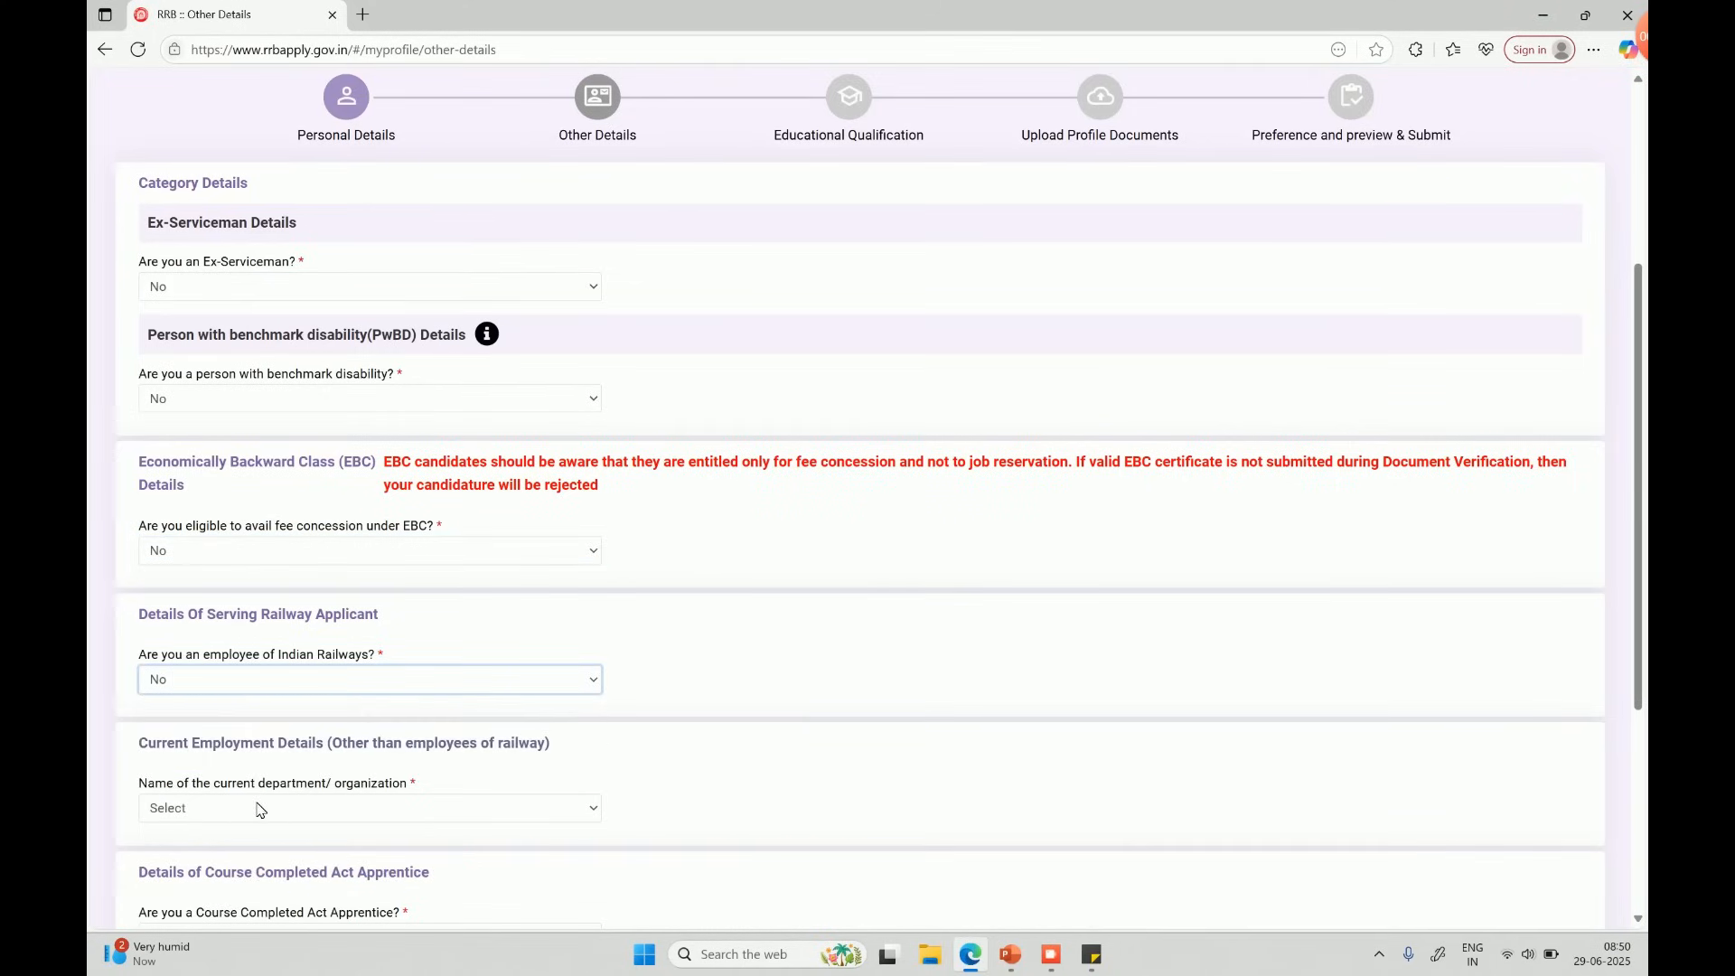
# Step: Set the current department/organization in the employment details to Not Applicable
pyautogui.scroll(-3, 260, 809)
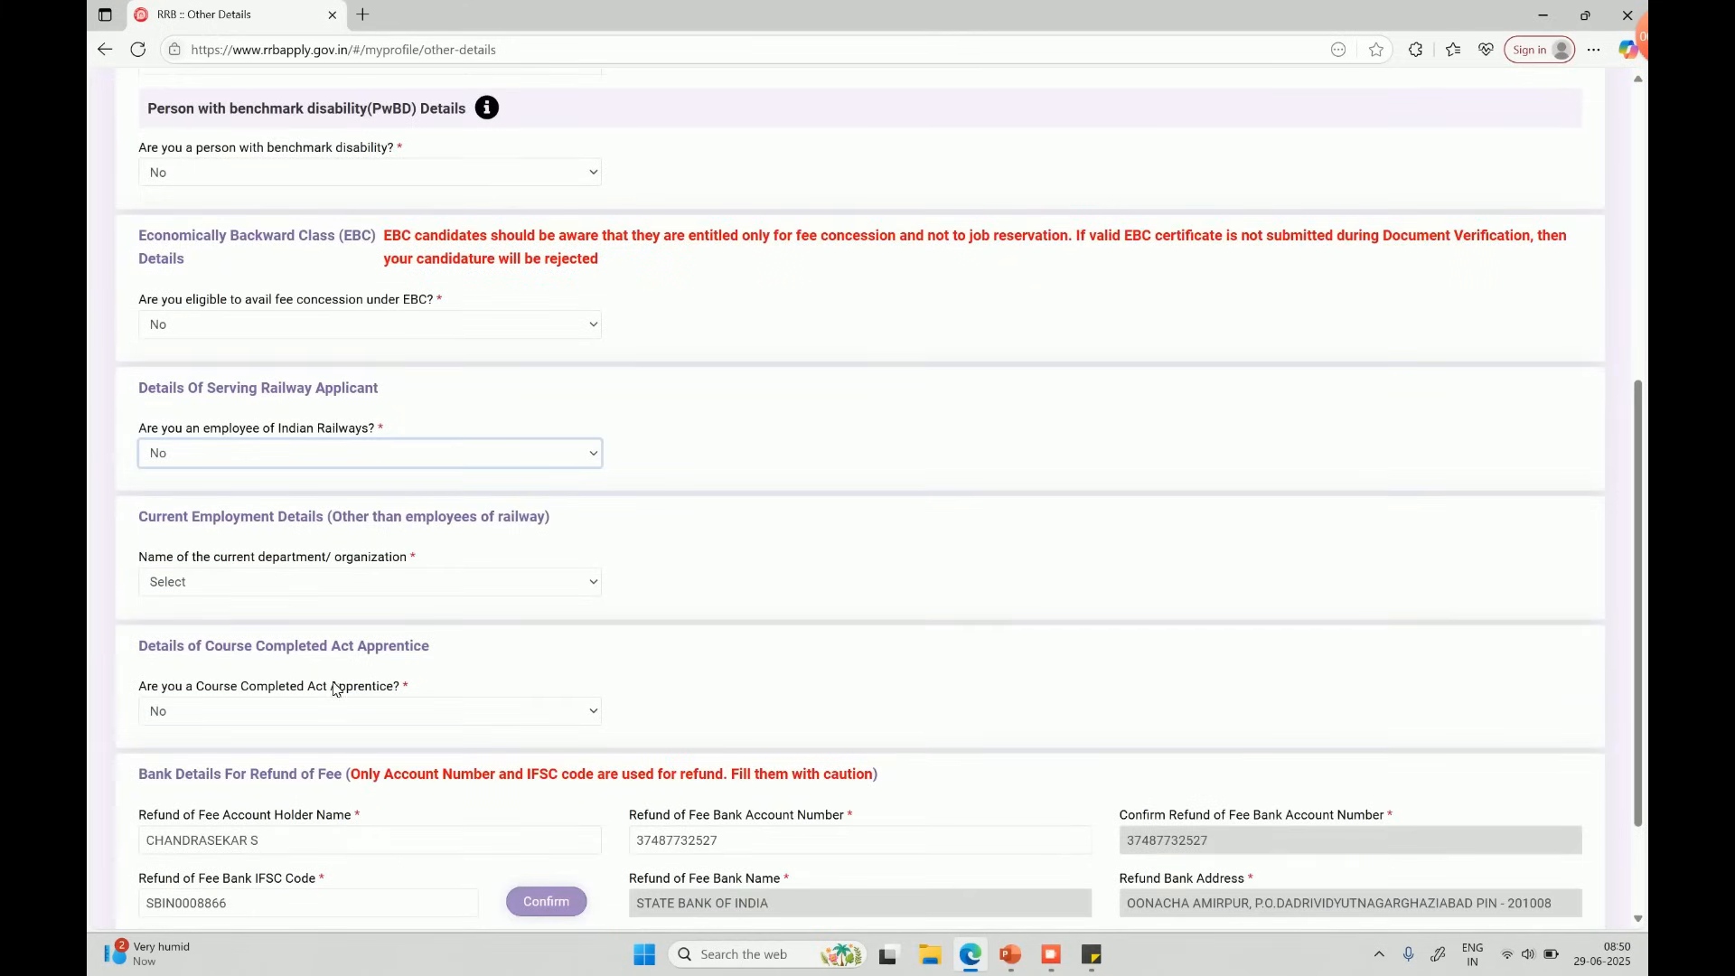
pyautogui.click(267, 595)
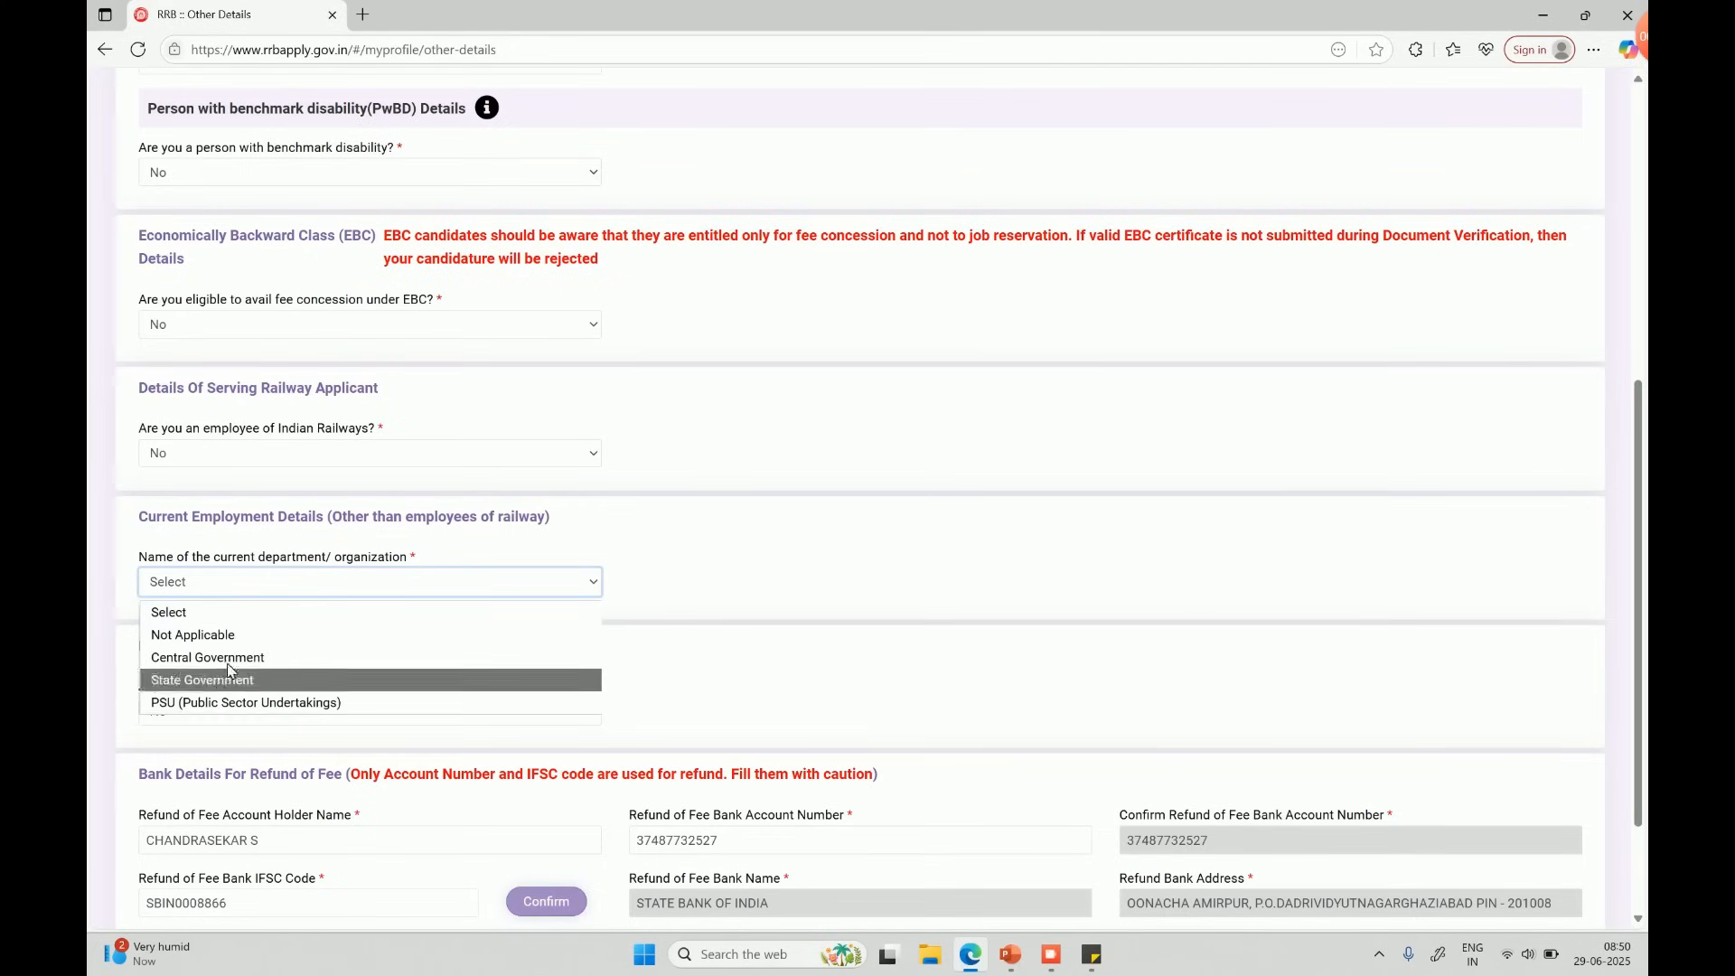
pyautogui.click(217, 641)
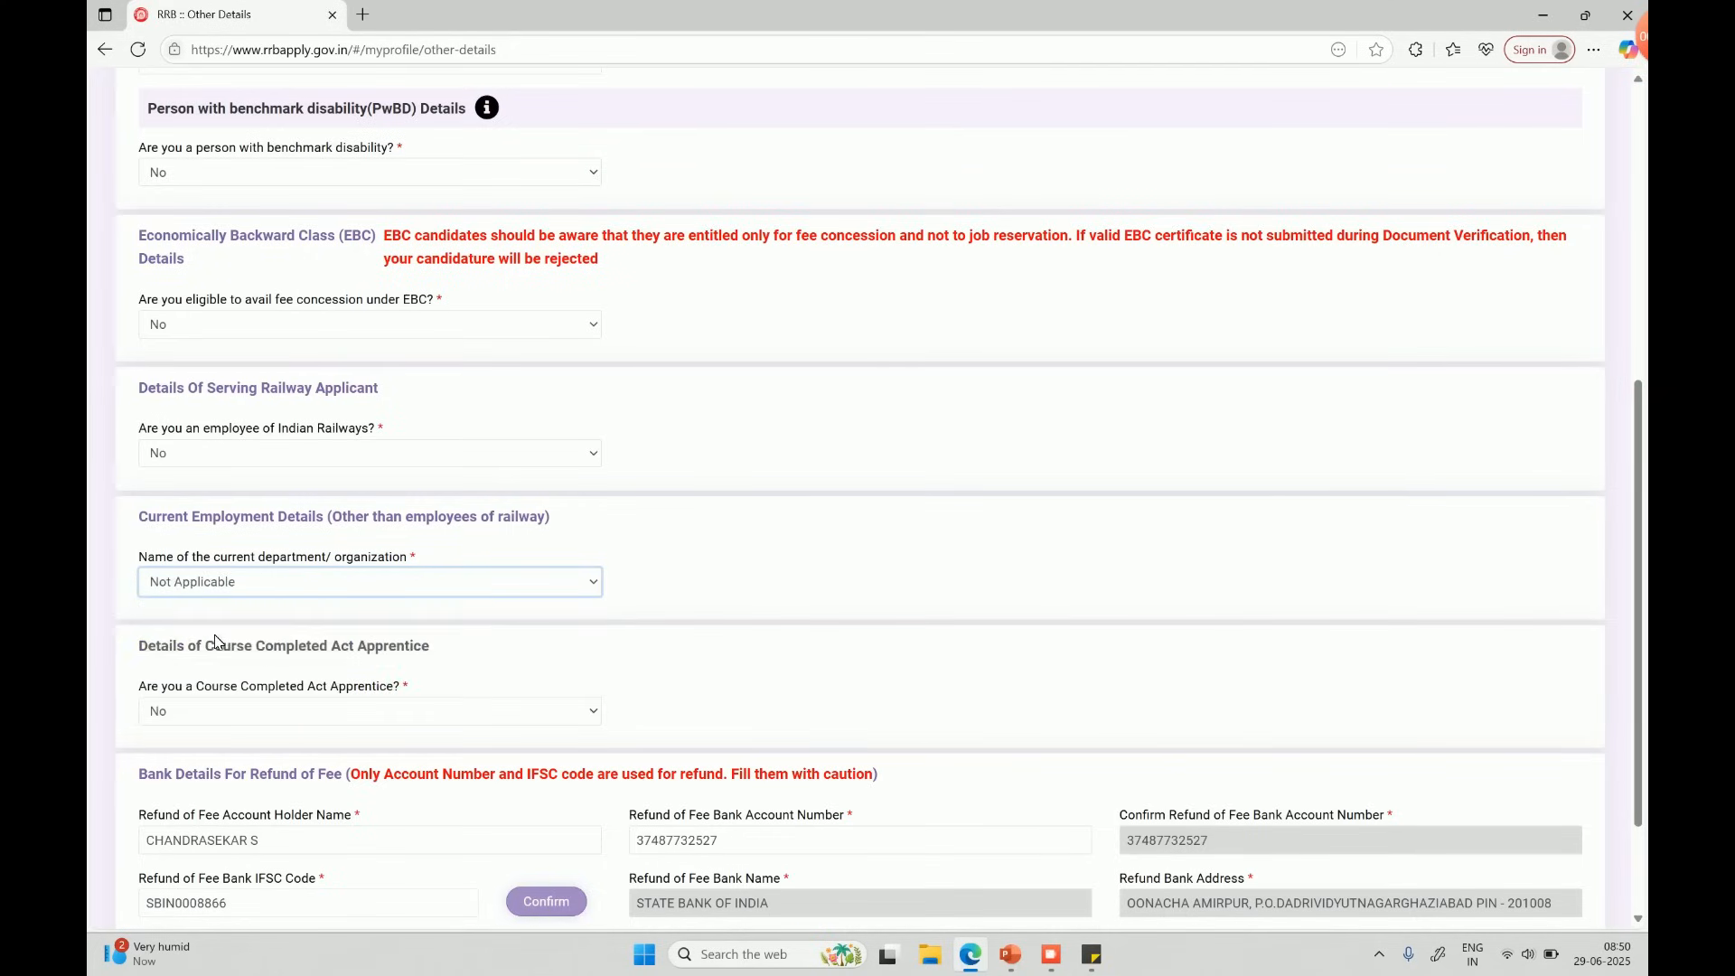
# Step: Answer Yes to the Course Completed Act Apprentice question to view its extra fields, and set the answer back to No
pyautogui.scroll(-2, 387, 611)
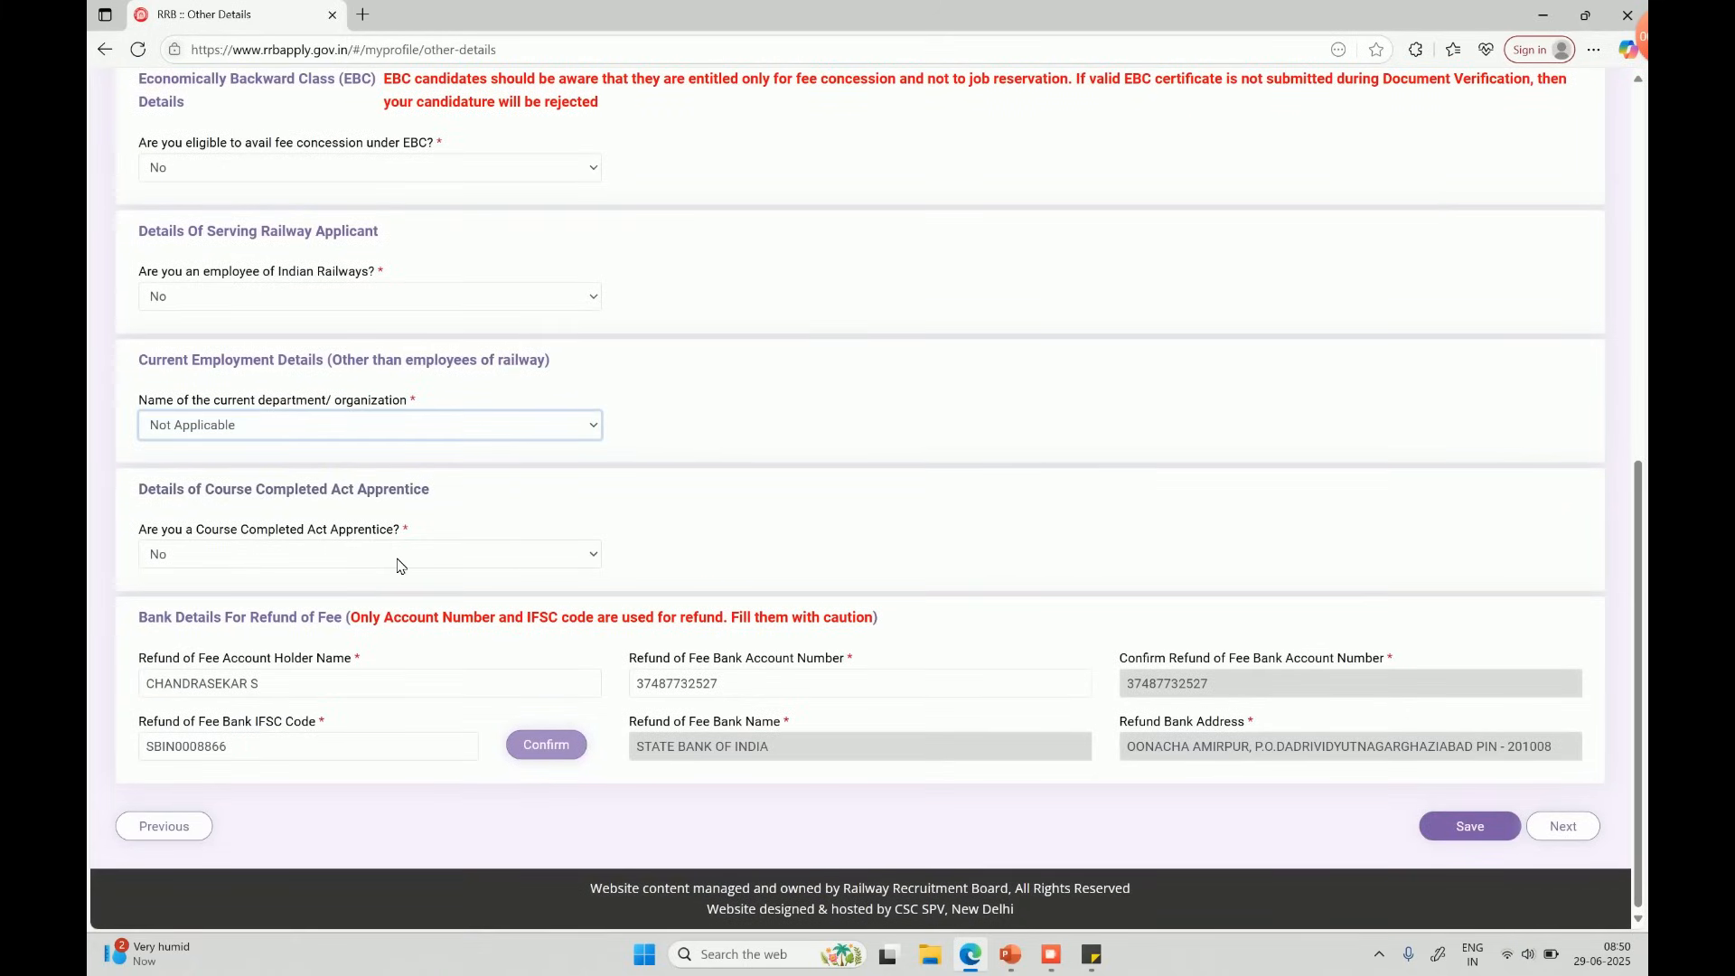
pyautogui.click(384, 559)
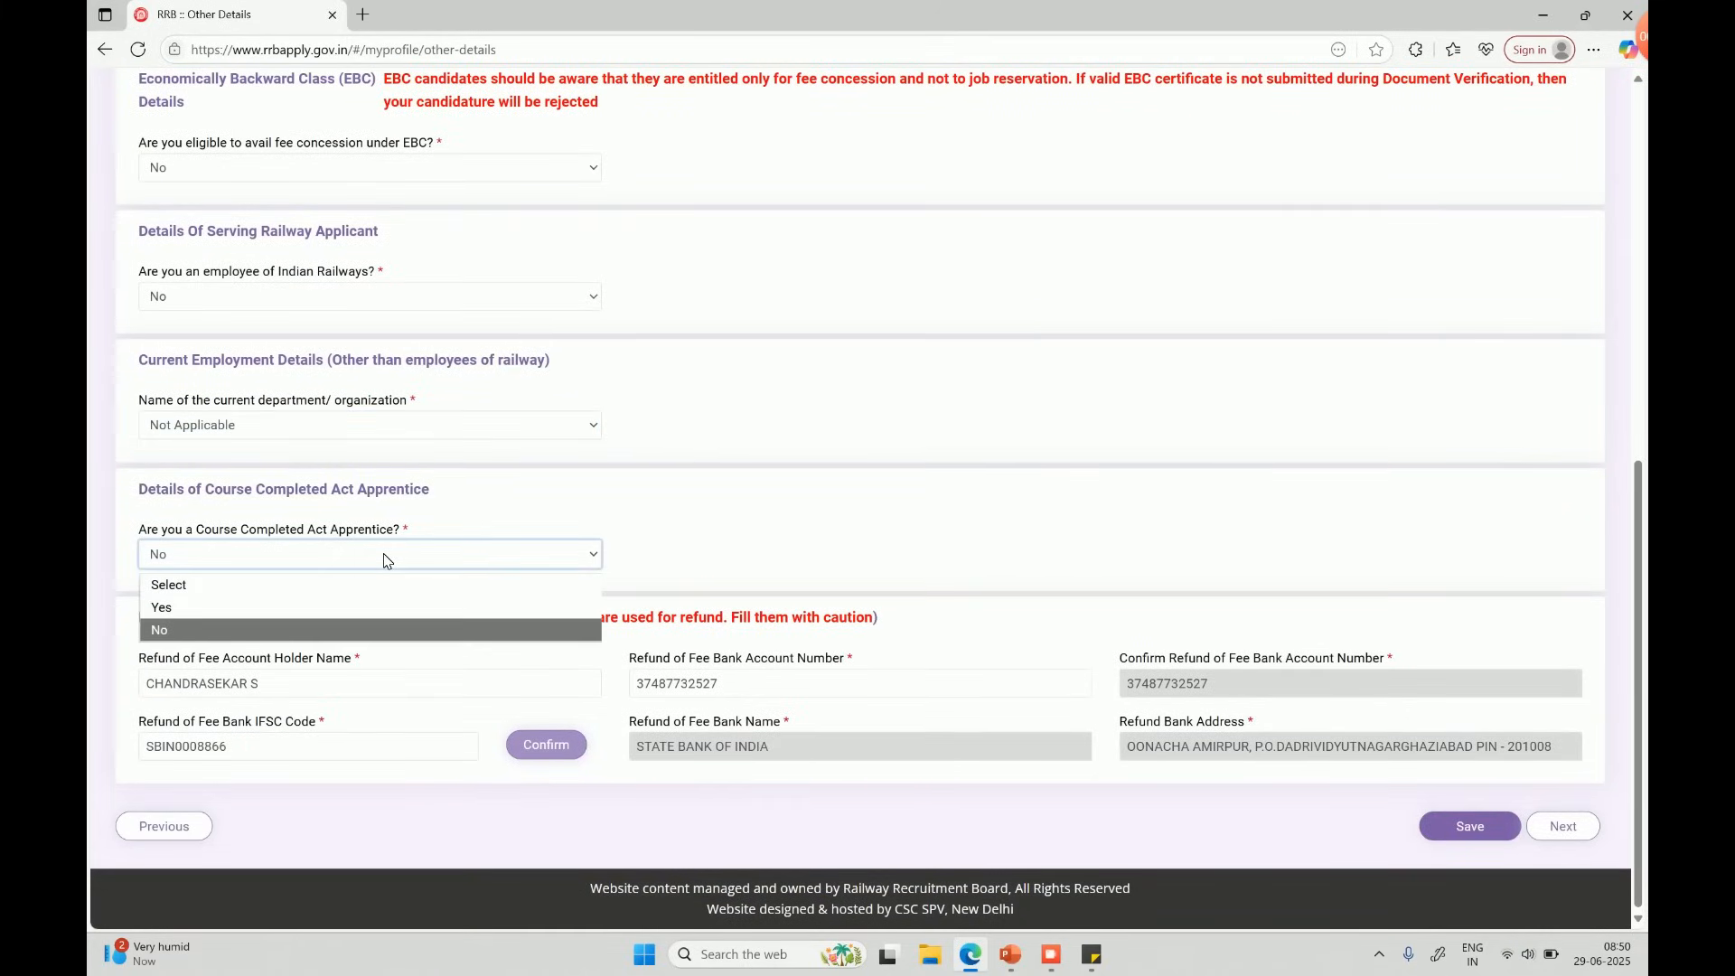
pyautogui.click(296, 606)
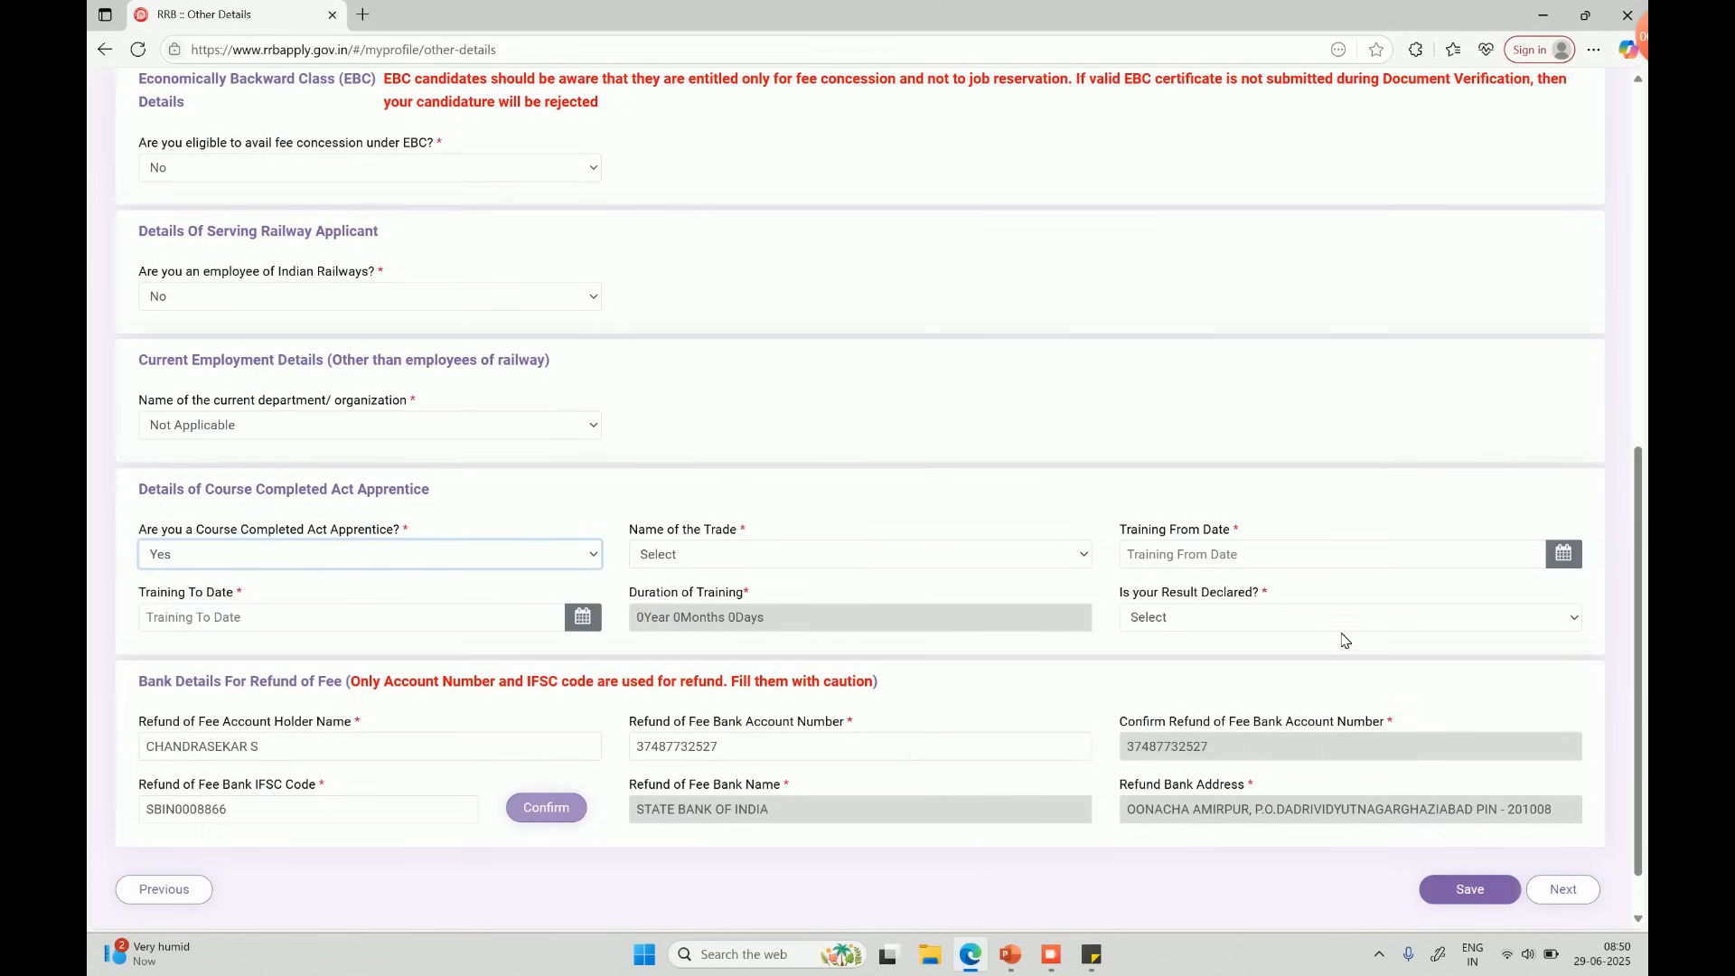
pyautogui.click(504, 556)
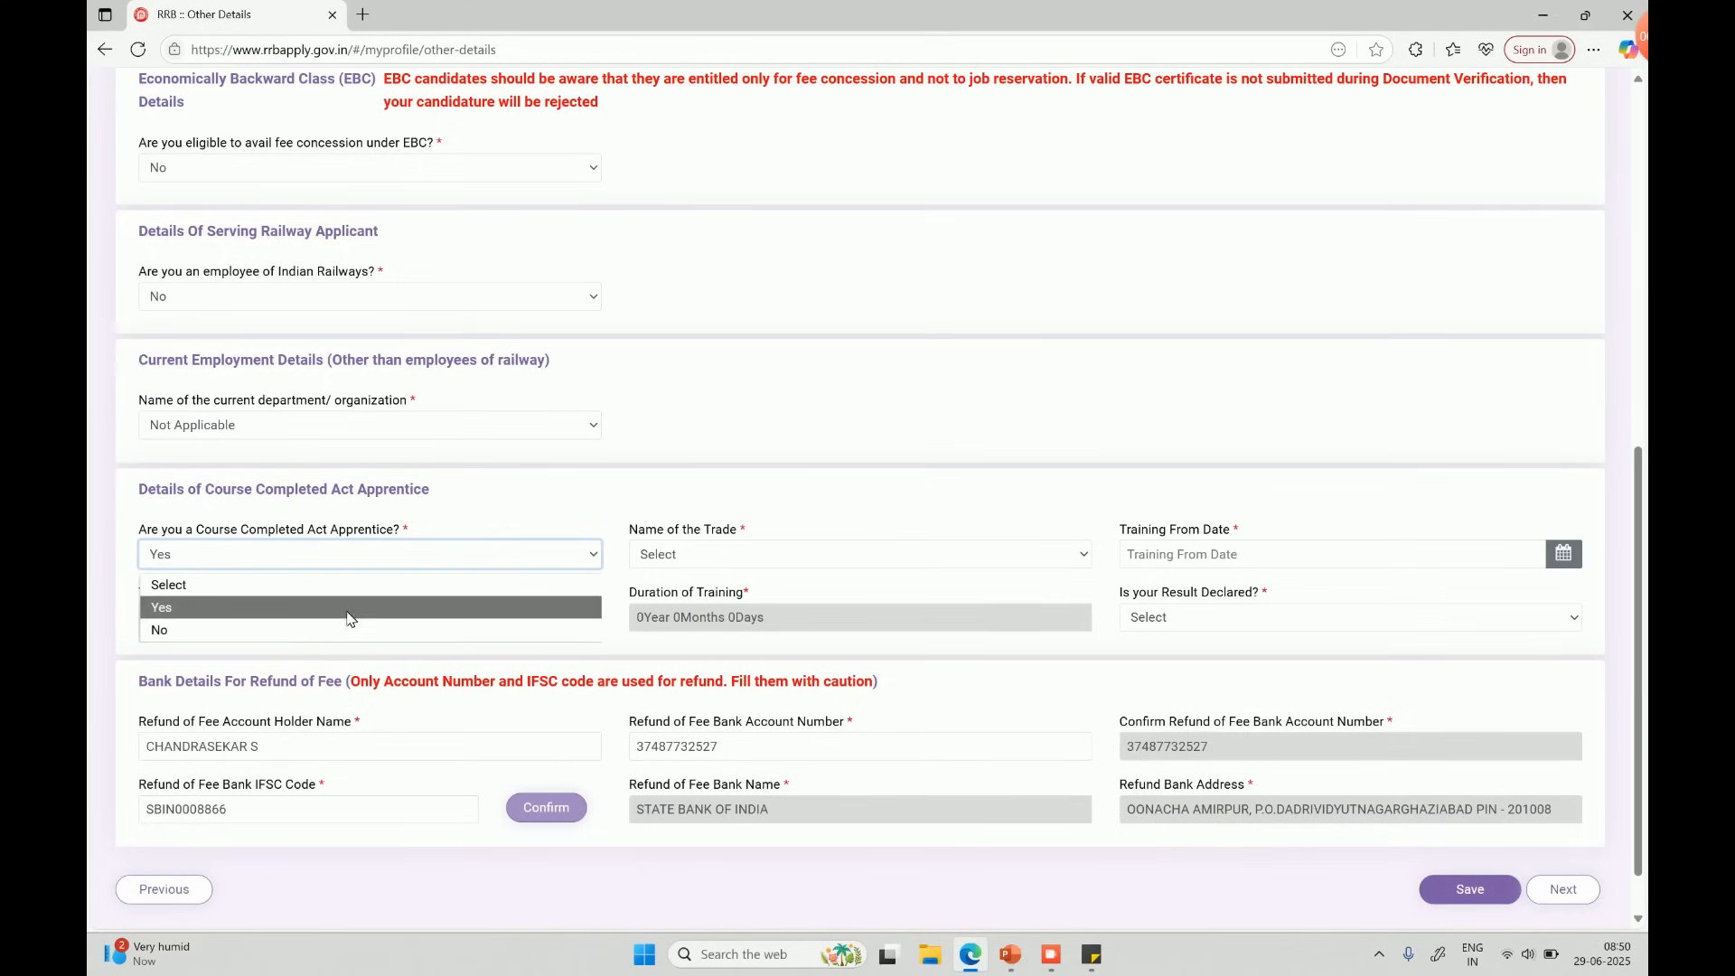
pyautogui.click(242, 630)
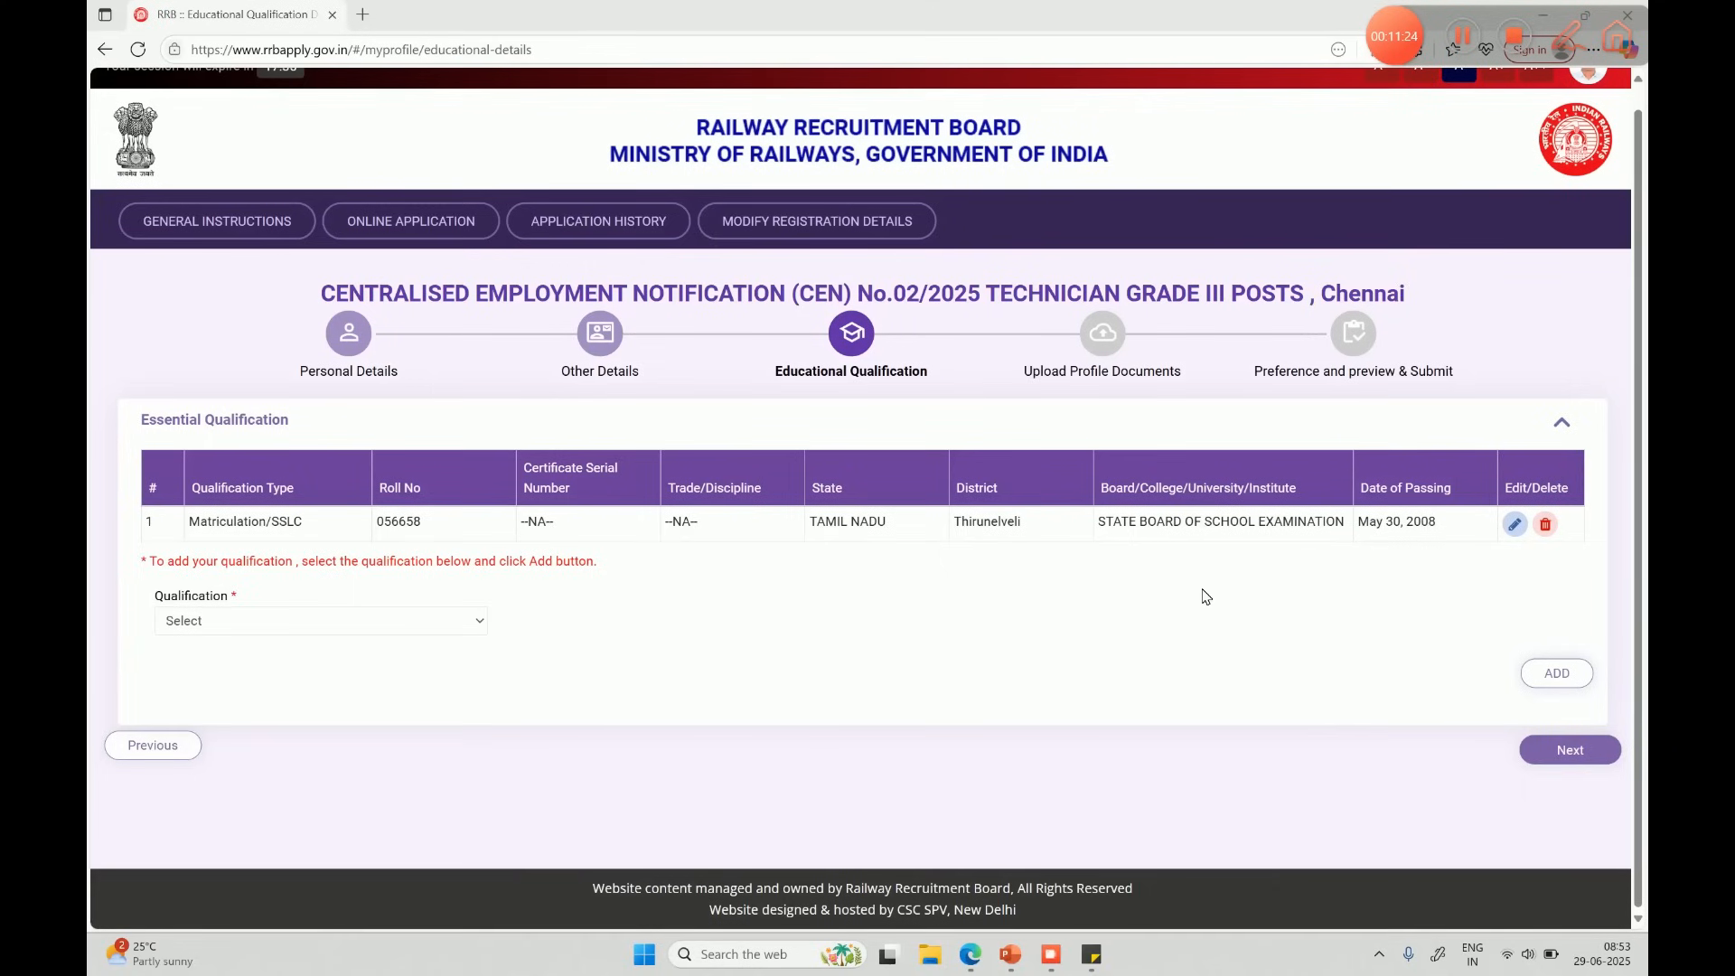
# Step: Choose ITI as the qualification to add, and look through the certificate issuer and certificate type options
pyautogui.click(336, 636)
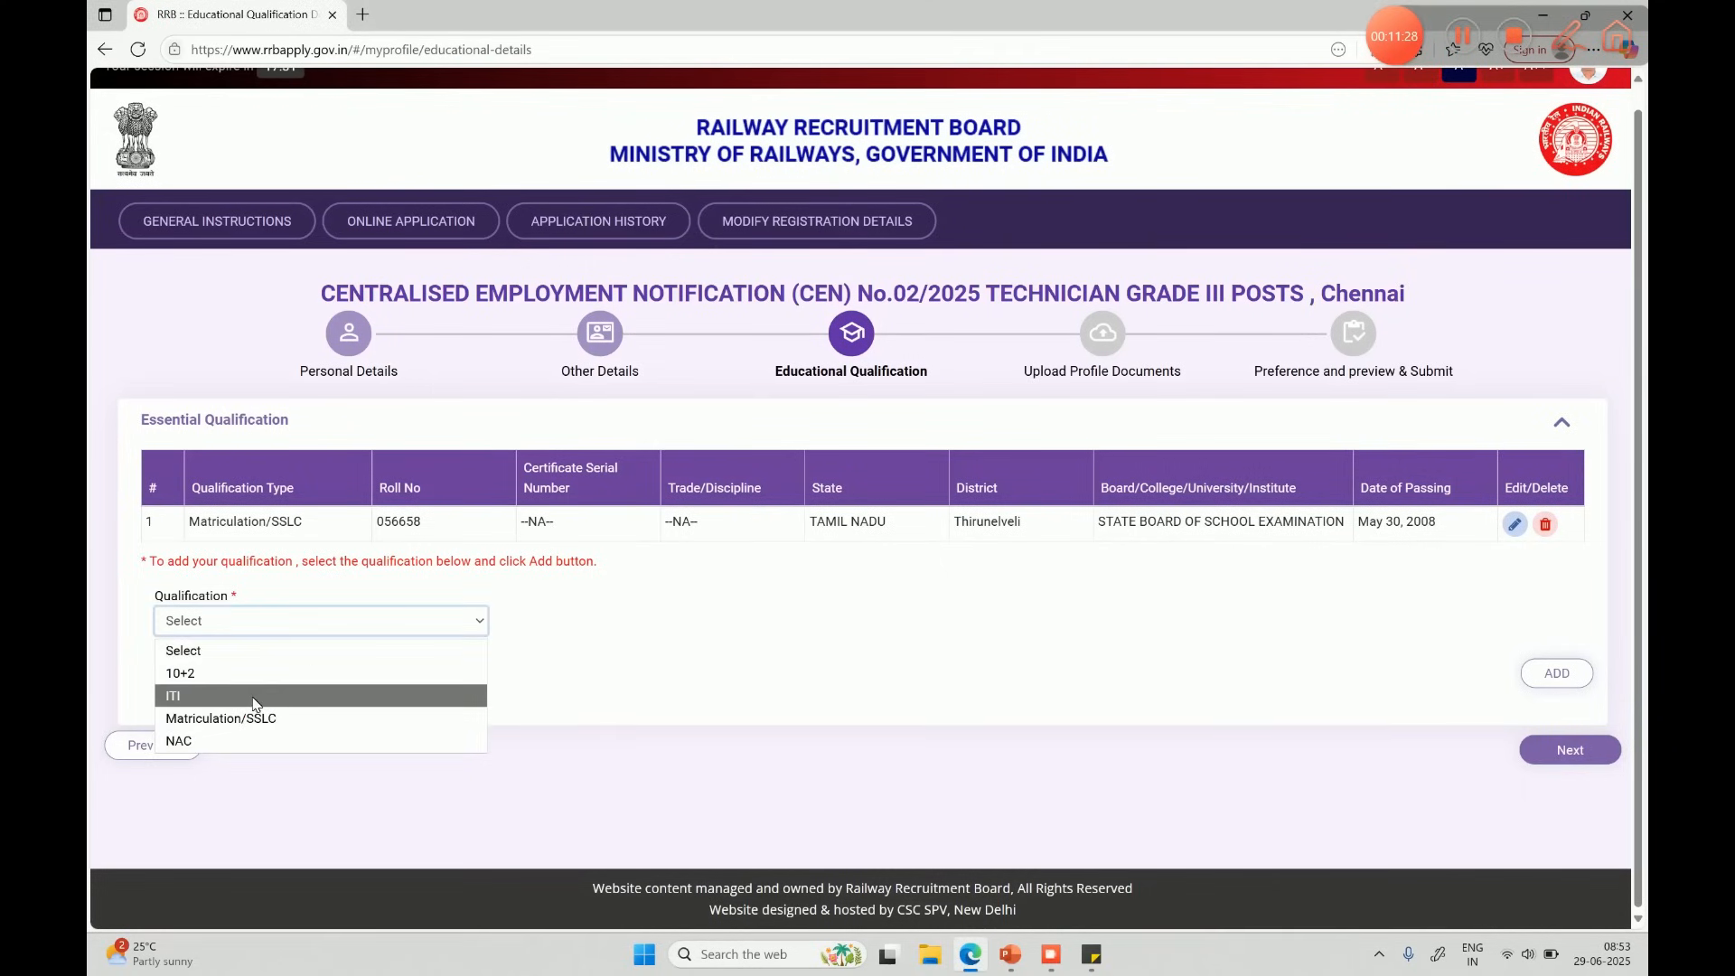
pyautogui.click(254, 698)
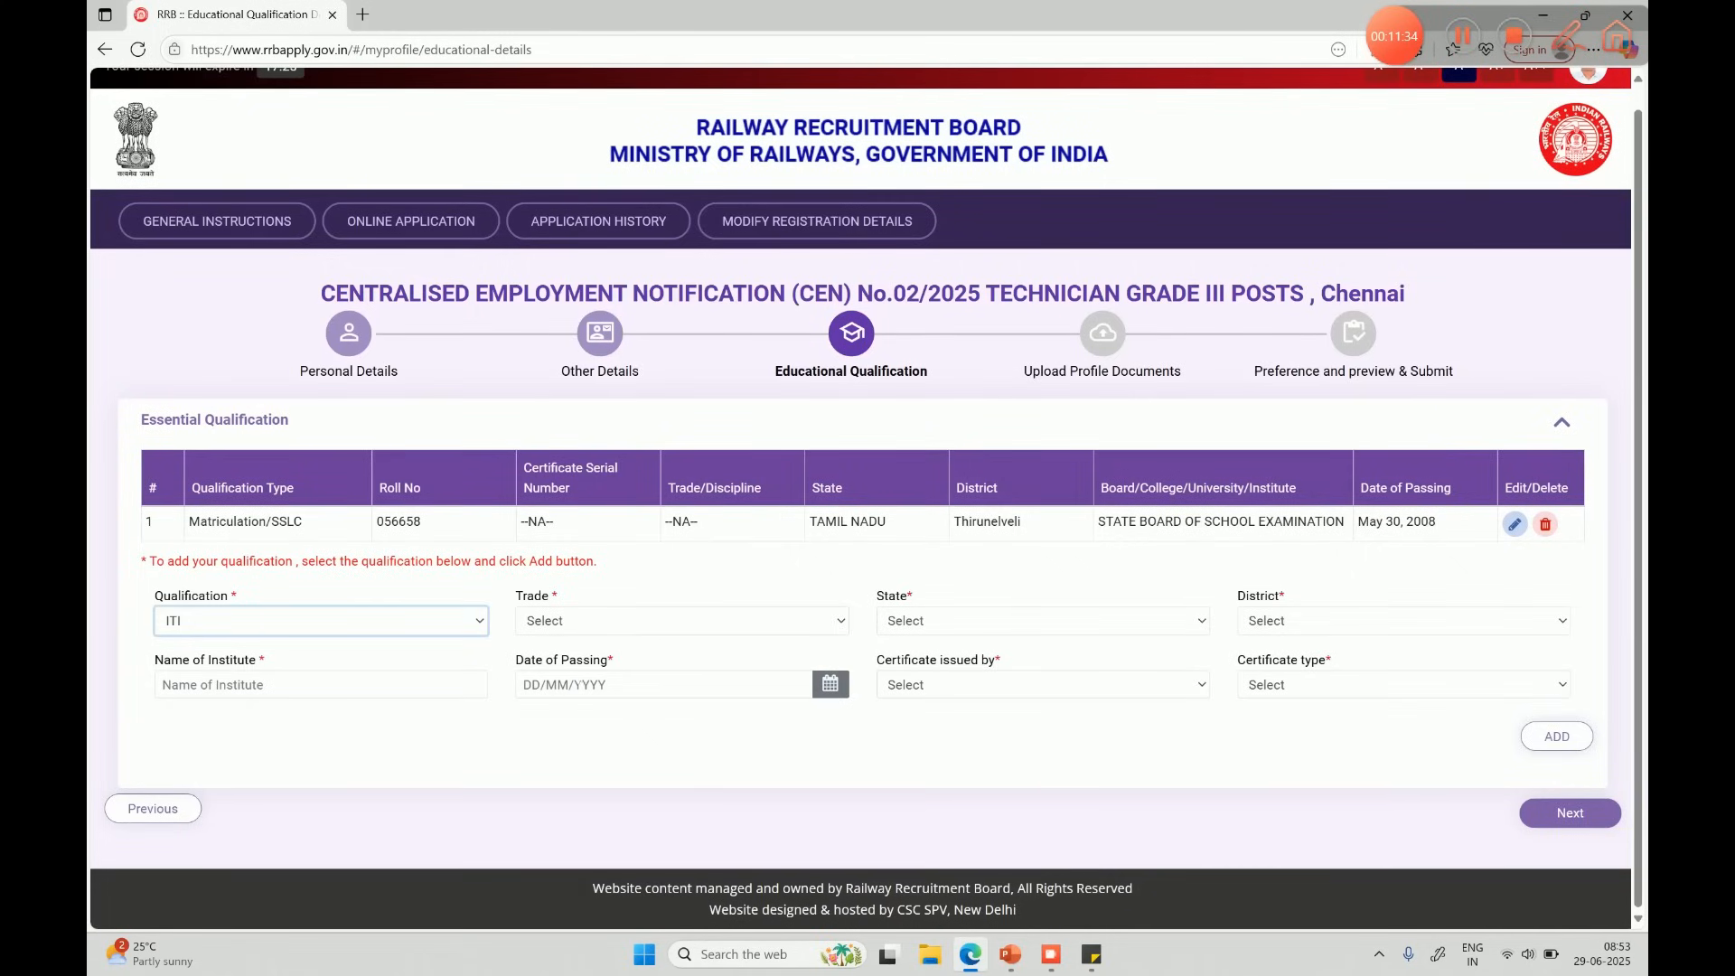
pyautogui.click(960, 692)
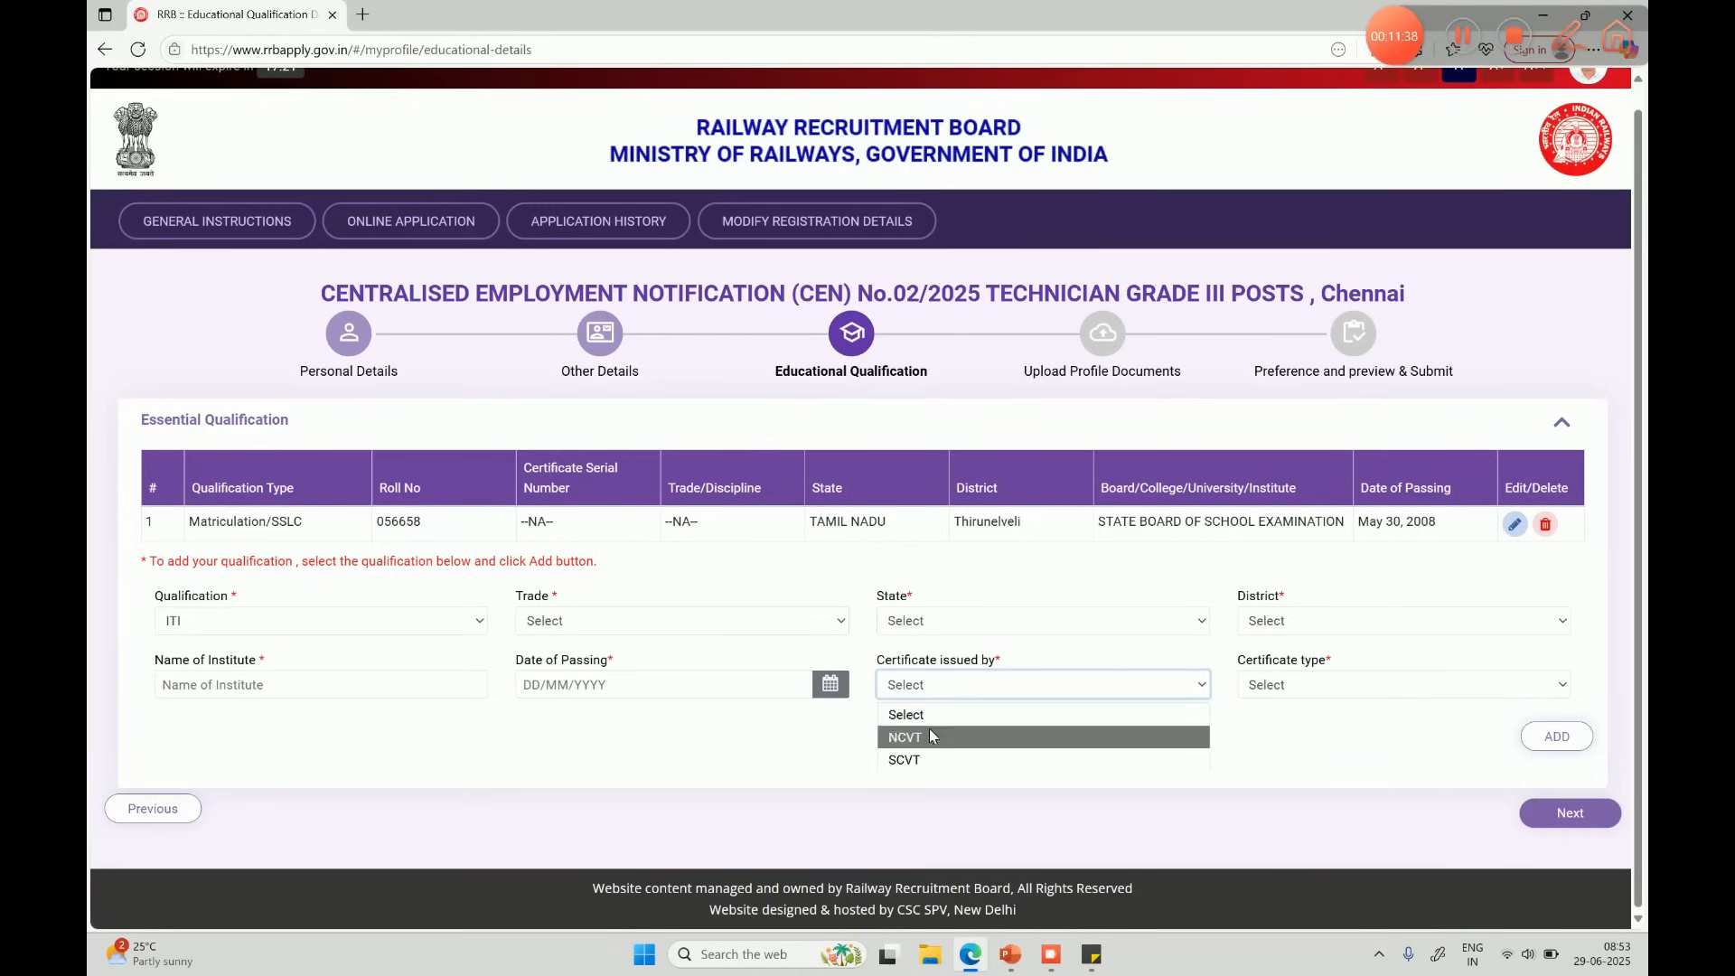
pyautogui.click(1201, 719)
pyautogui.click(1305, 696)
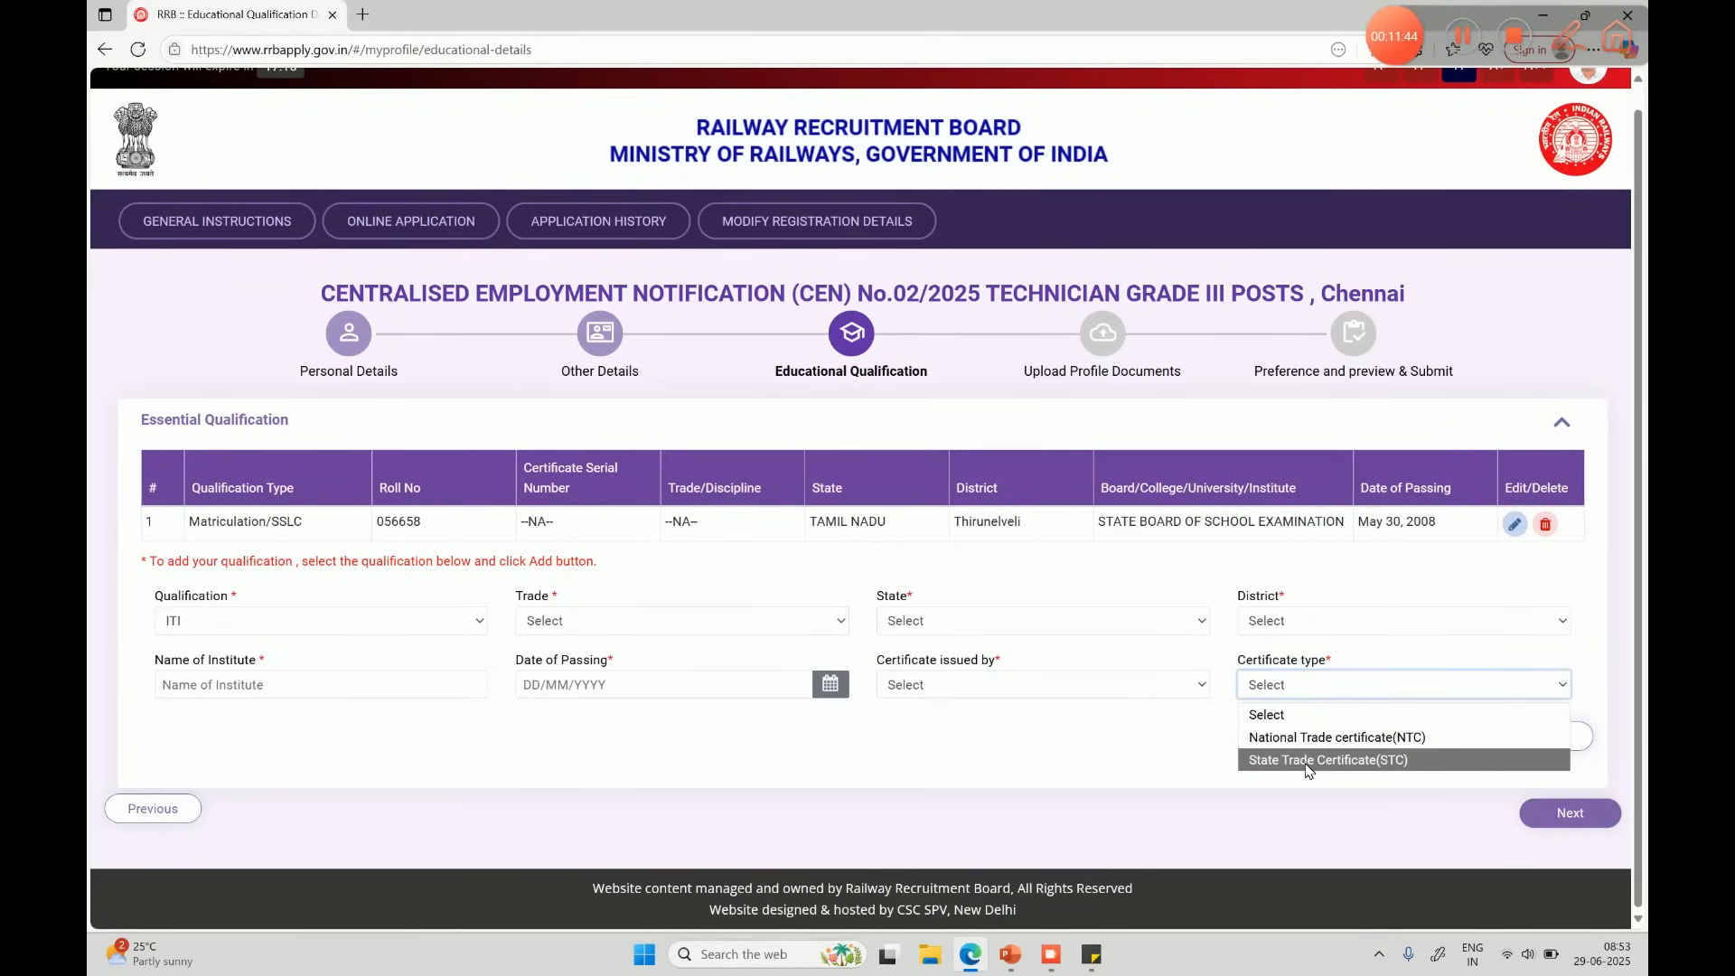
pyautogui.click(1130, 761)
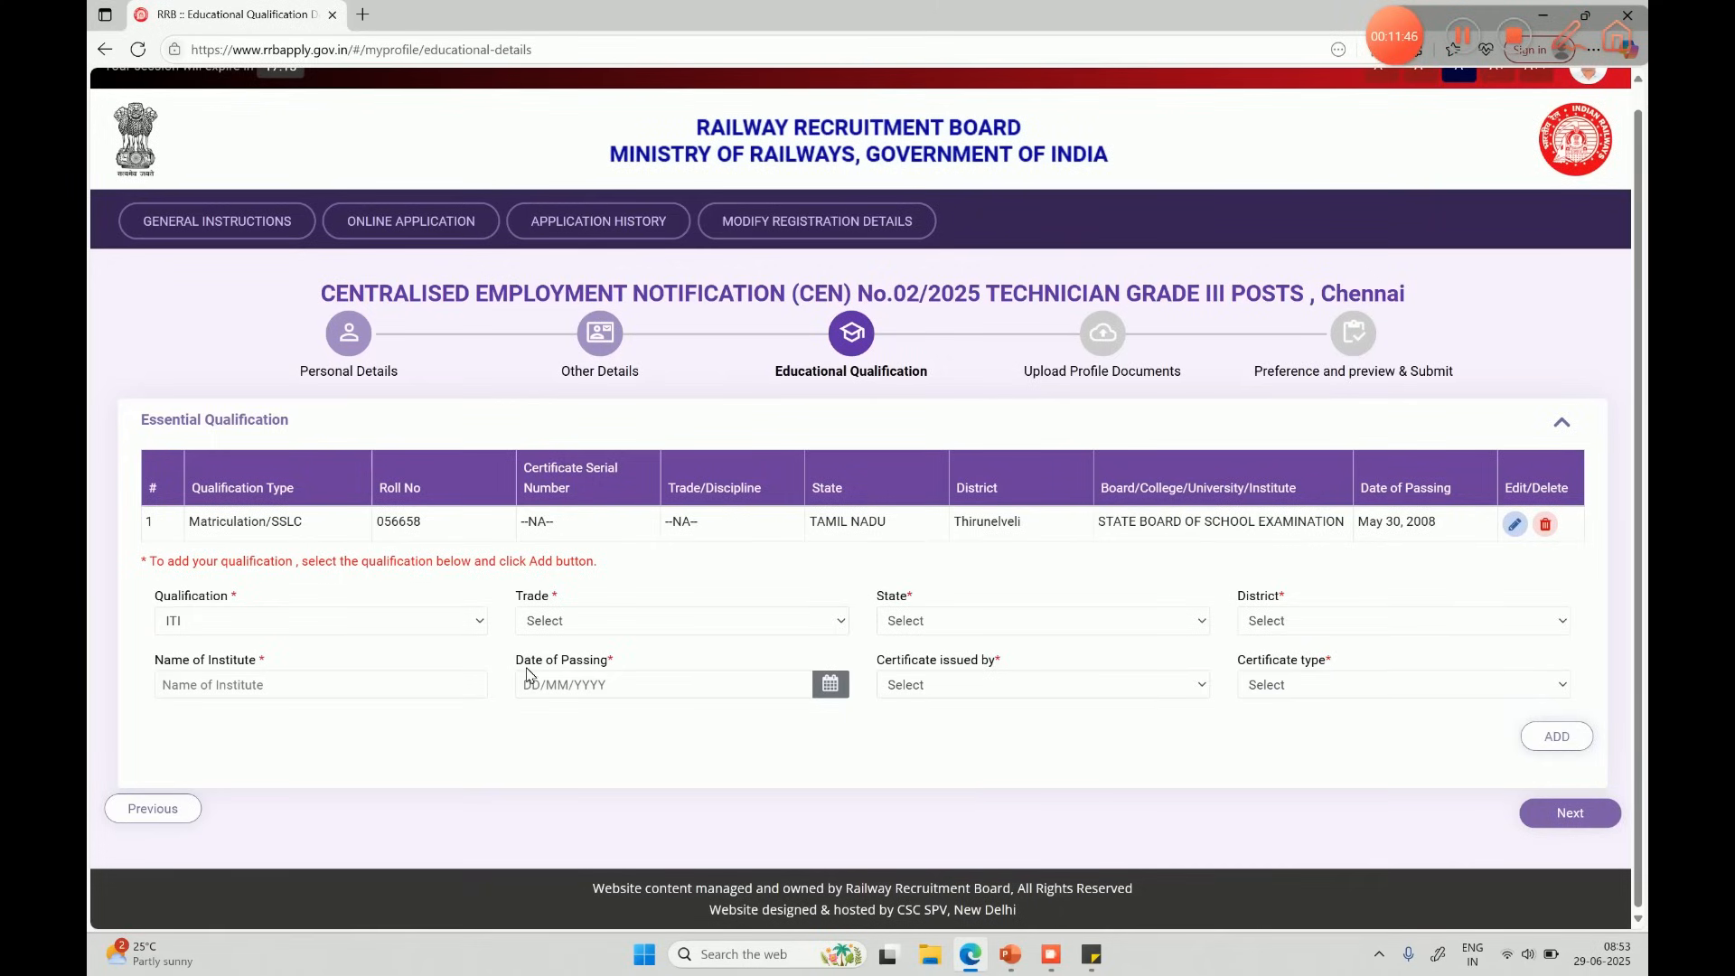
# Step: Look through the qualification options again, keeping ITI, and continue to the profile document upload stage
pyautogui.click(1567, 742)
pyautogui.click(360, 624)
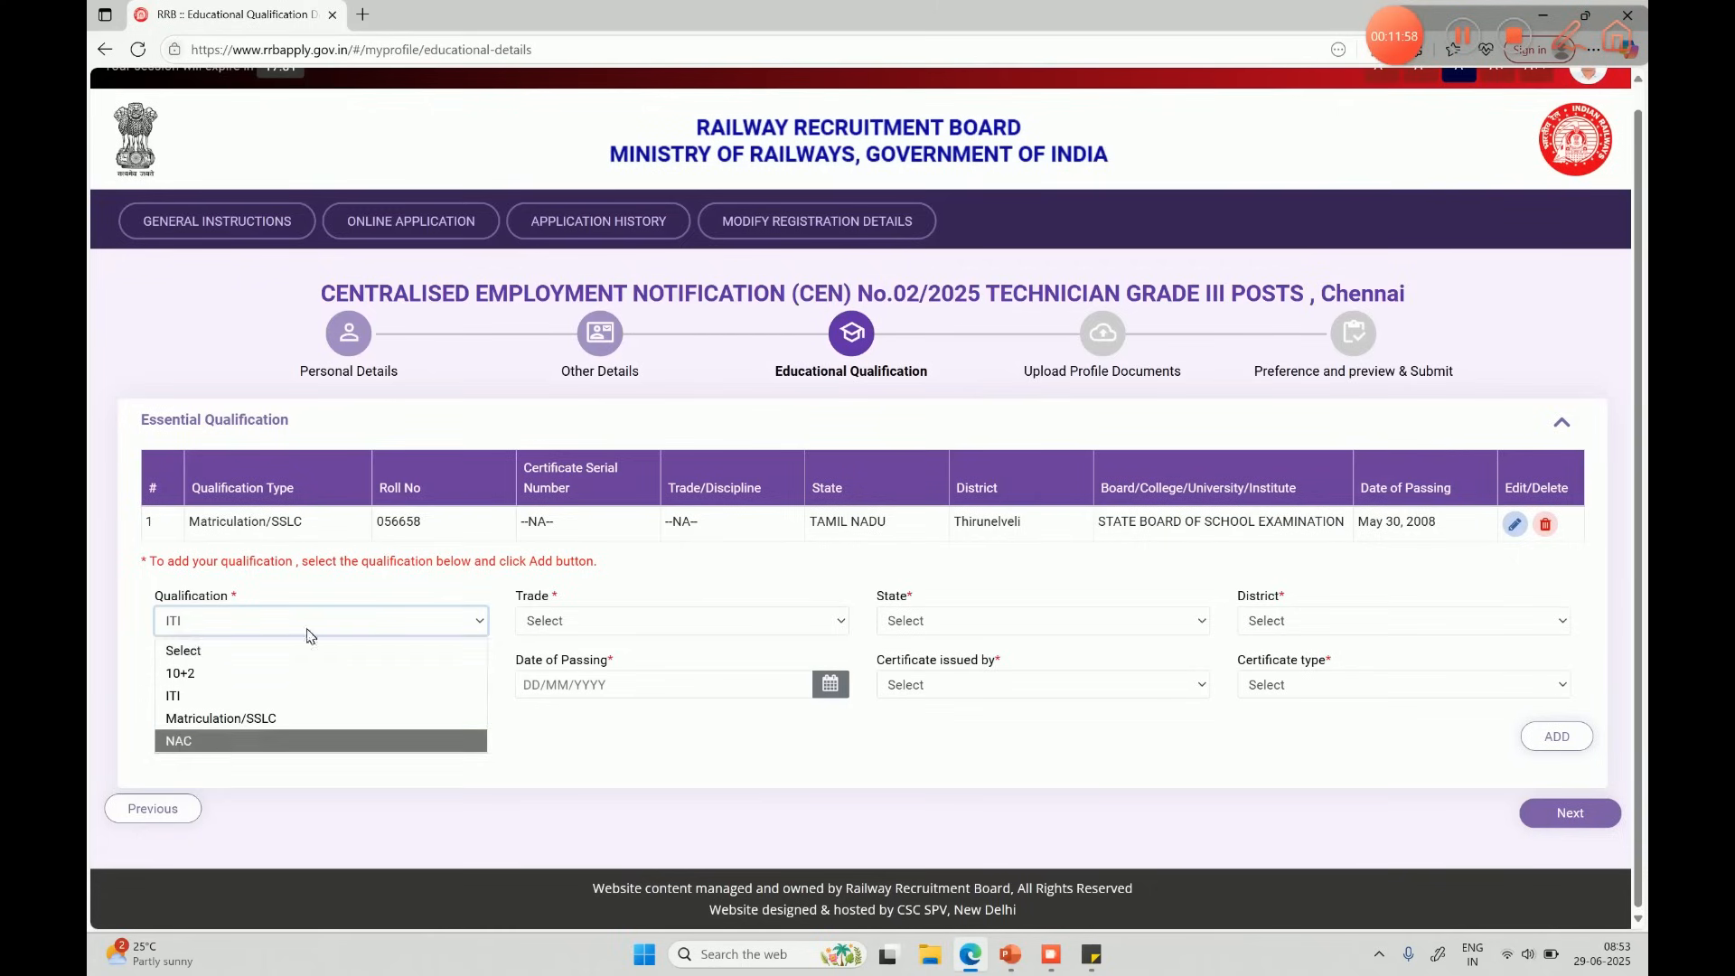
pyautogui.click(624, 773)
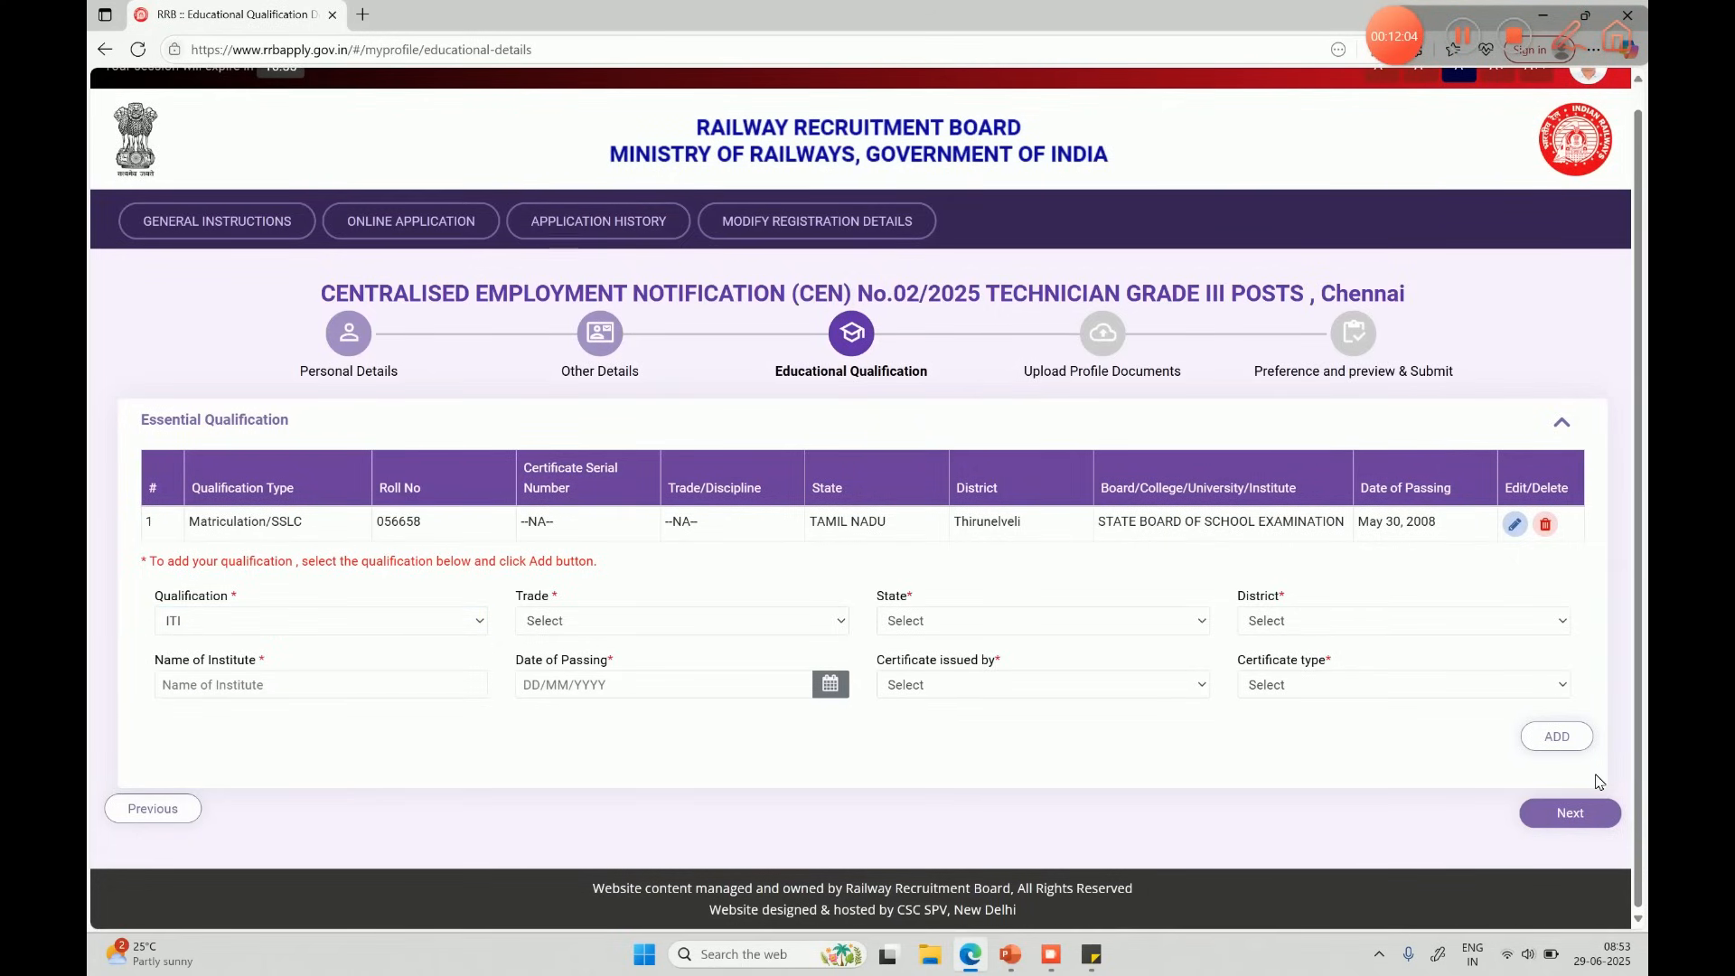
pyautogui.click(1577, 830)
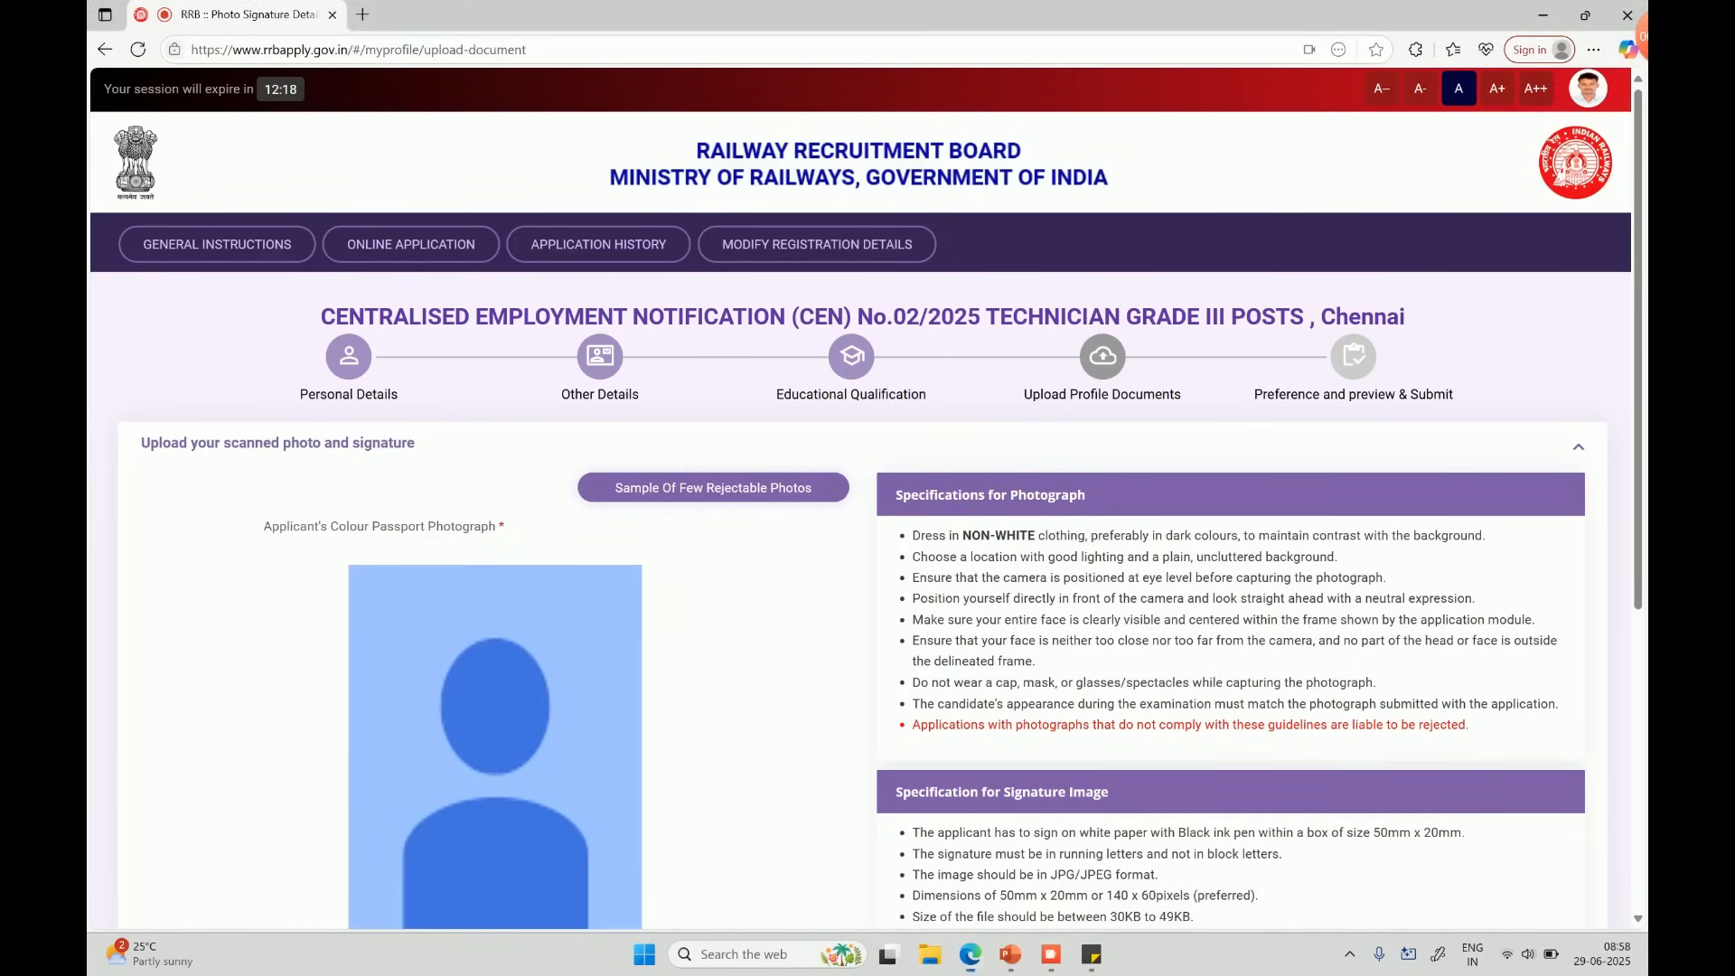
# Step: Review the photograph and signature specifications, and open the QR code for capturing the live image from a mobile
pyautogui.scroll(-1, 1360, 569)
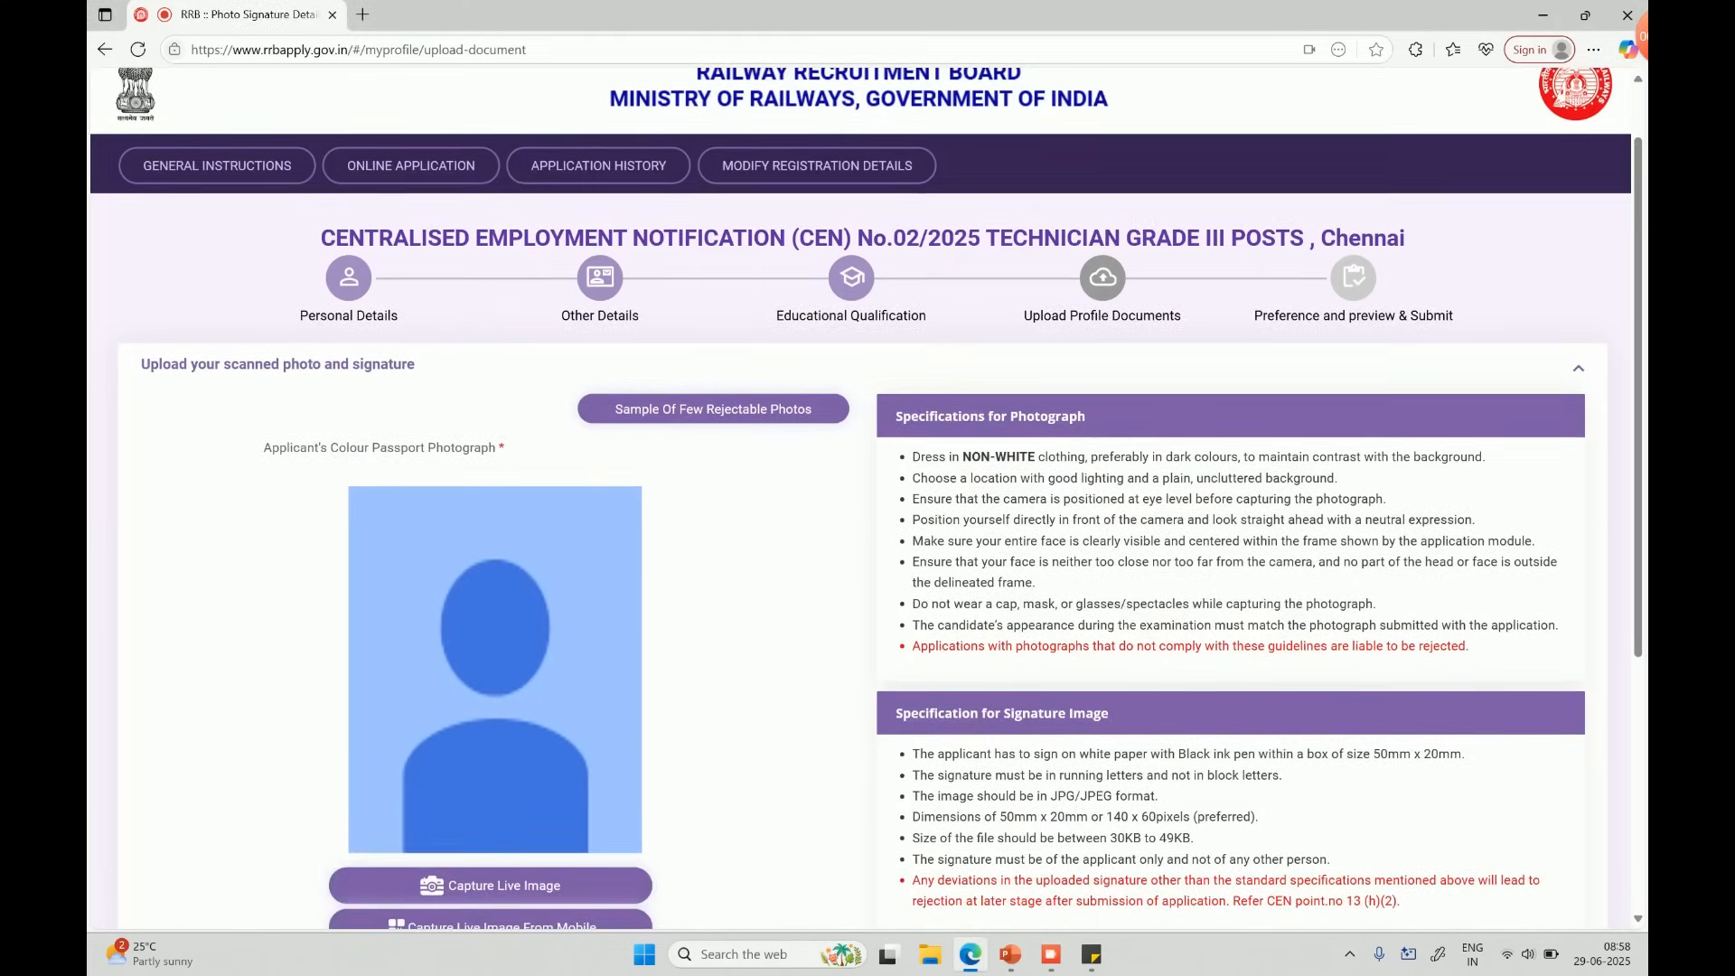
pyautogui.scroll(-1, 866, 499)
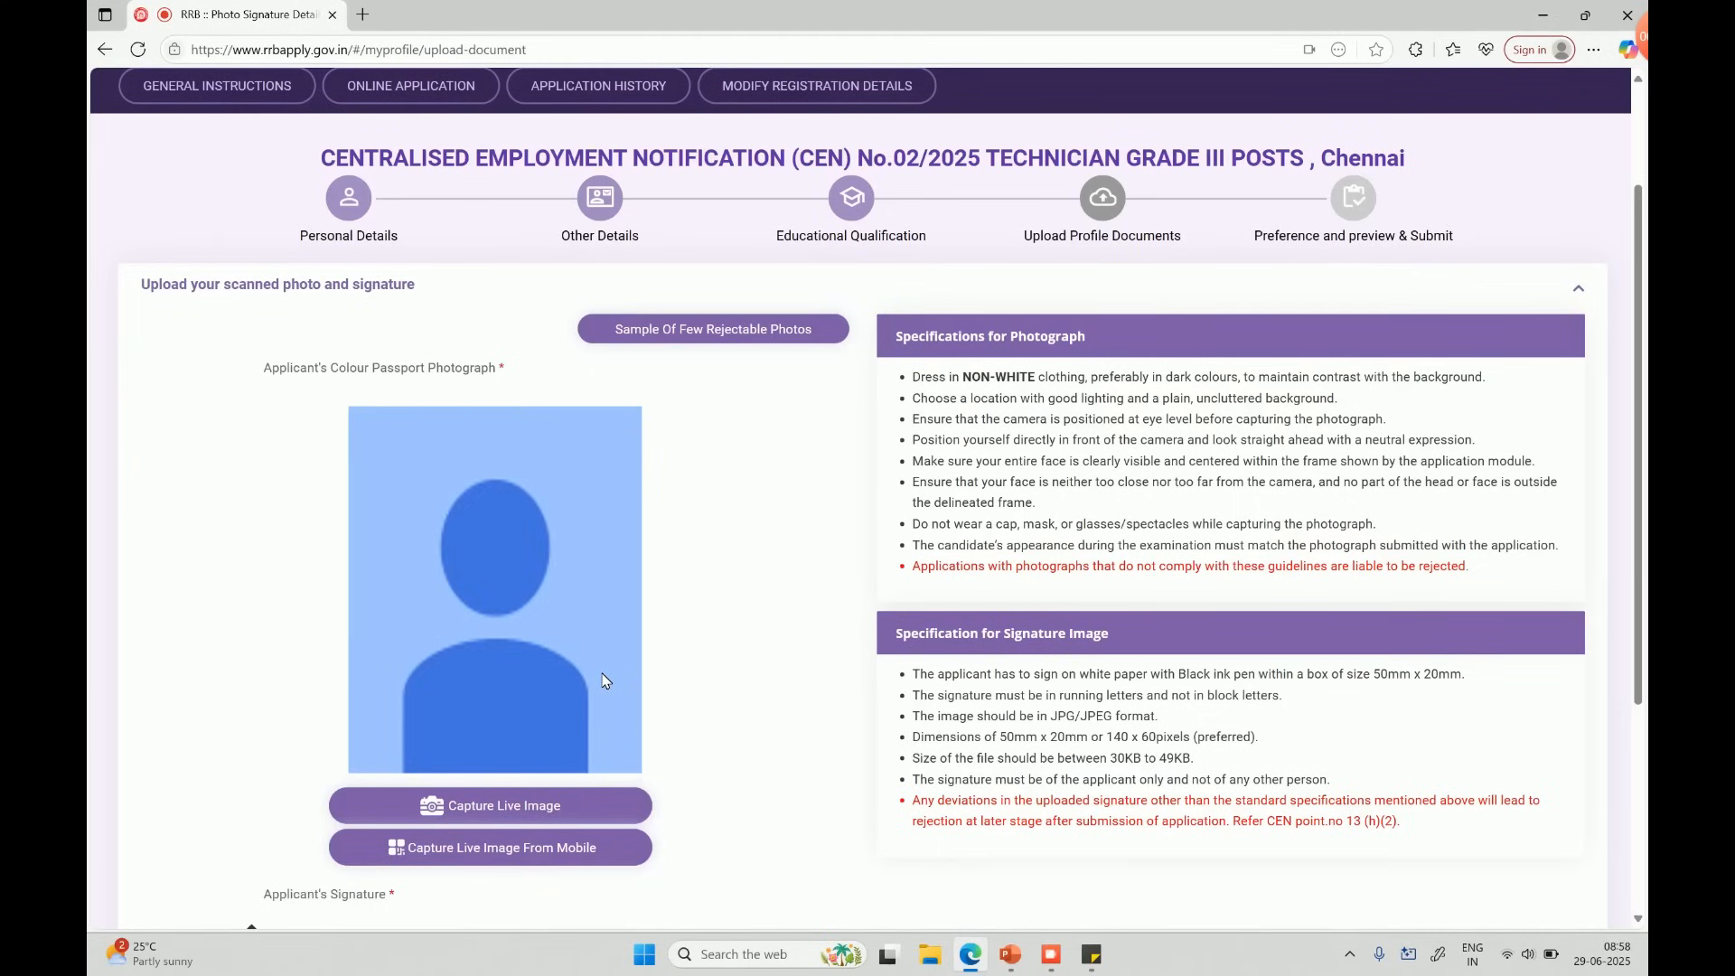
pyautogui.click(484, 847)
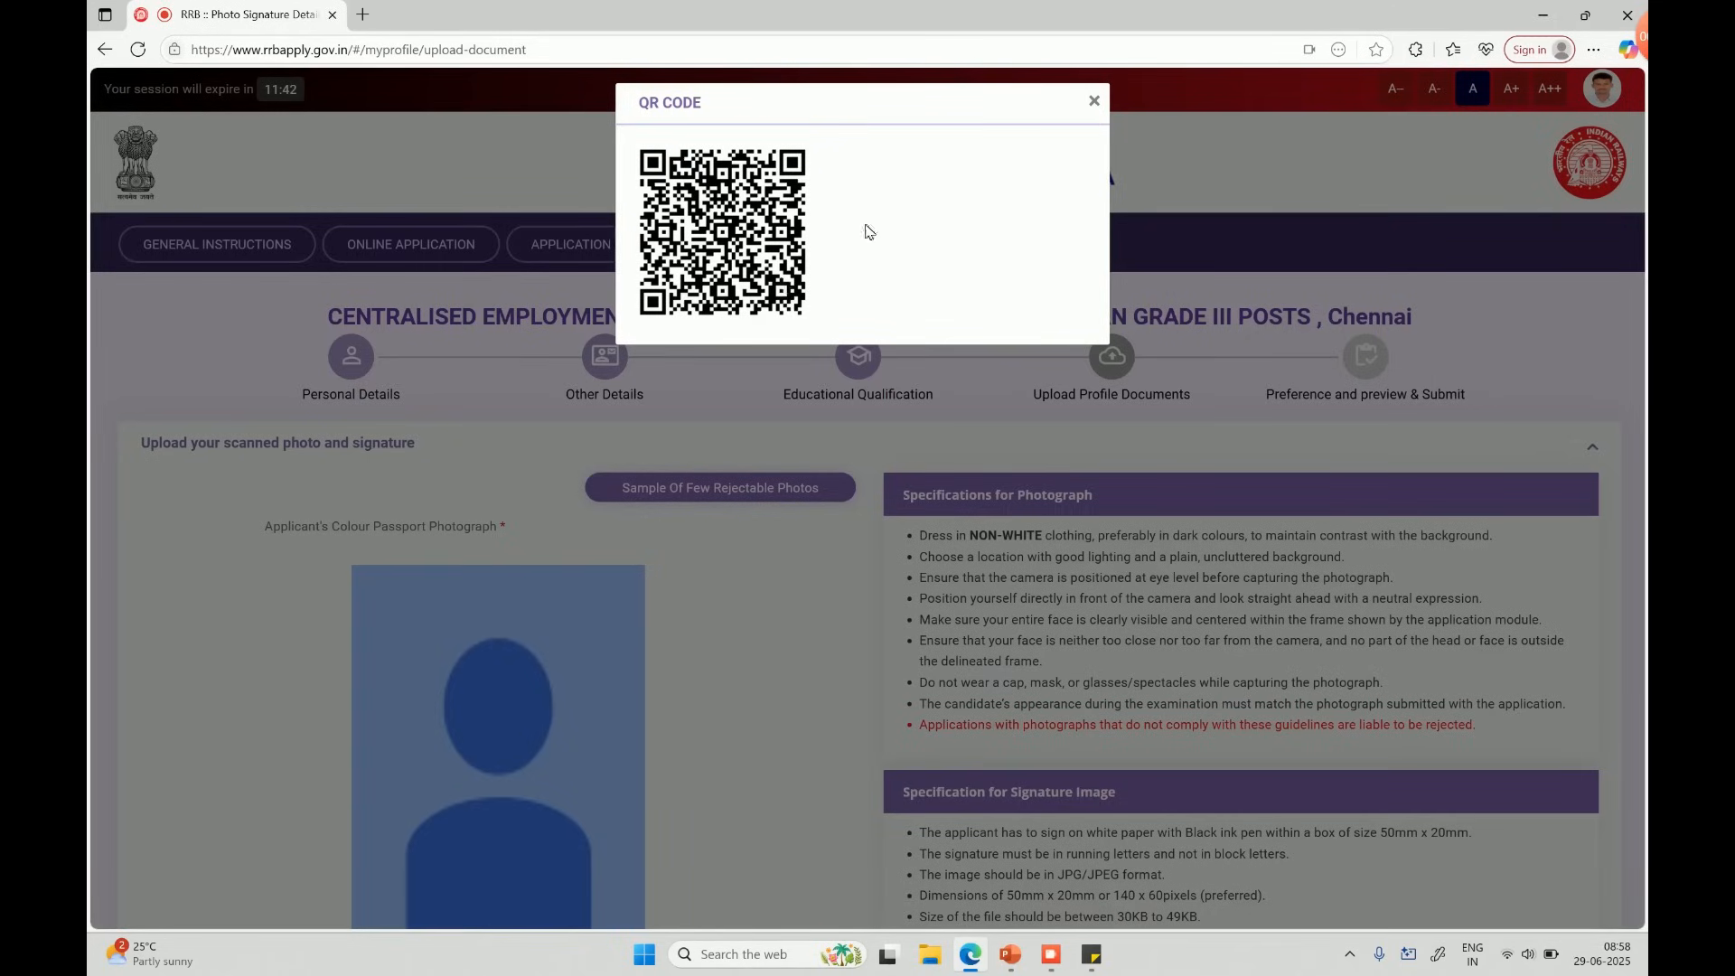
# Step: Close the QR code and review the samples of rejectable photos
pyautogui.click(1094, 102)
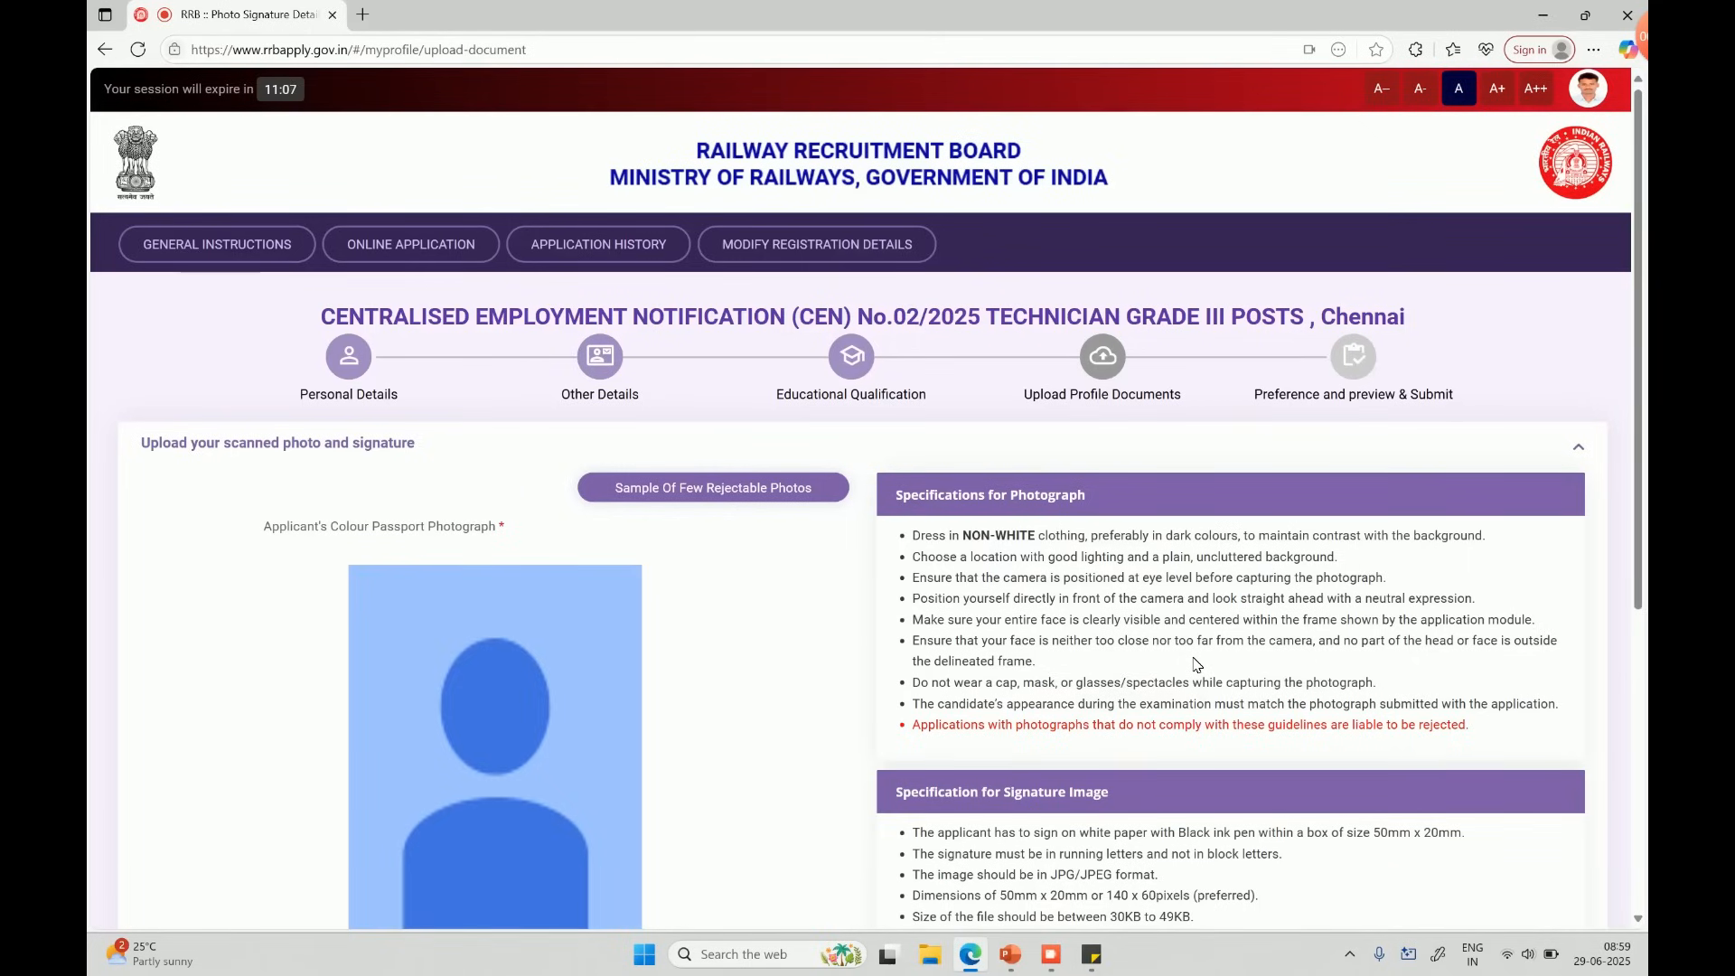
pyautogui.click(715, 503)
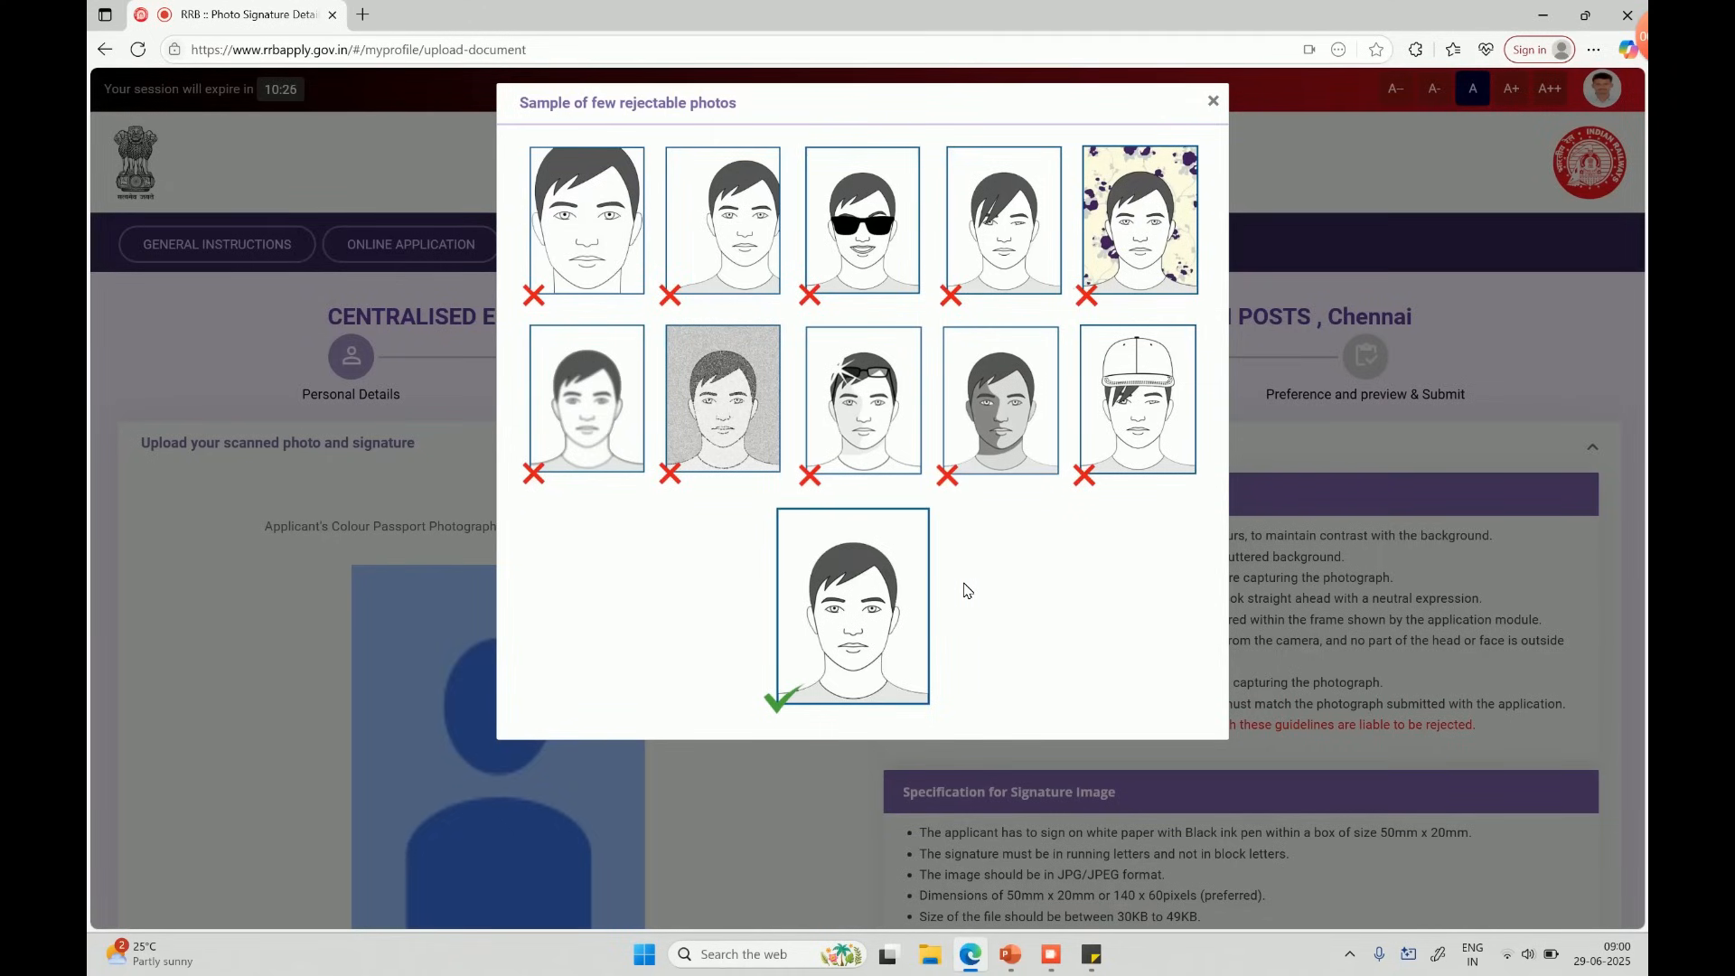
pyautogui.click(1213, 101)
# Step: Capture the applicant's colour passport photograph live with the computer's camera, and check the result in the photograph section
pyautogui.scroll(-3, 1213, 106)
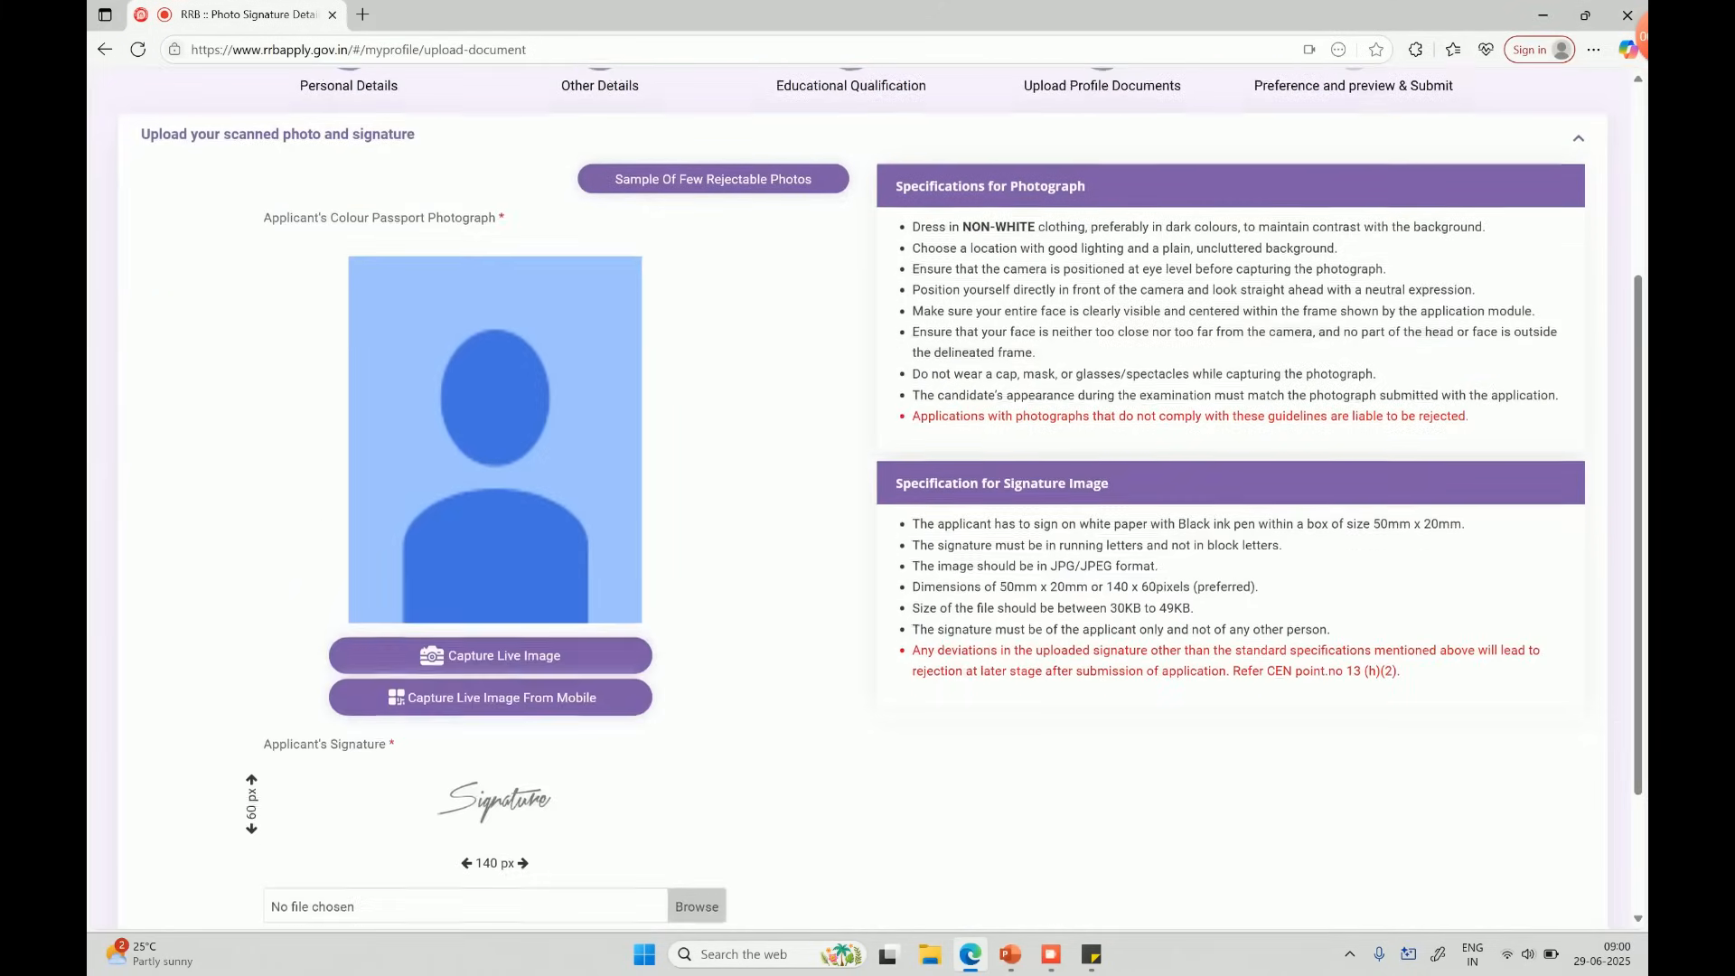
pyautogui.click(452, 664)
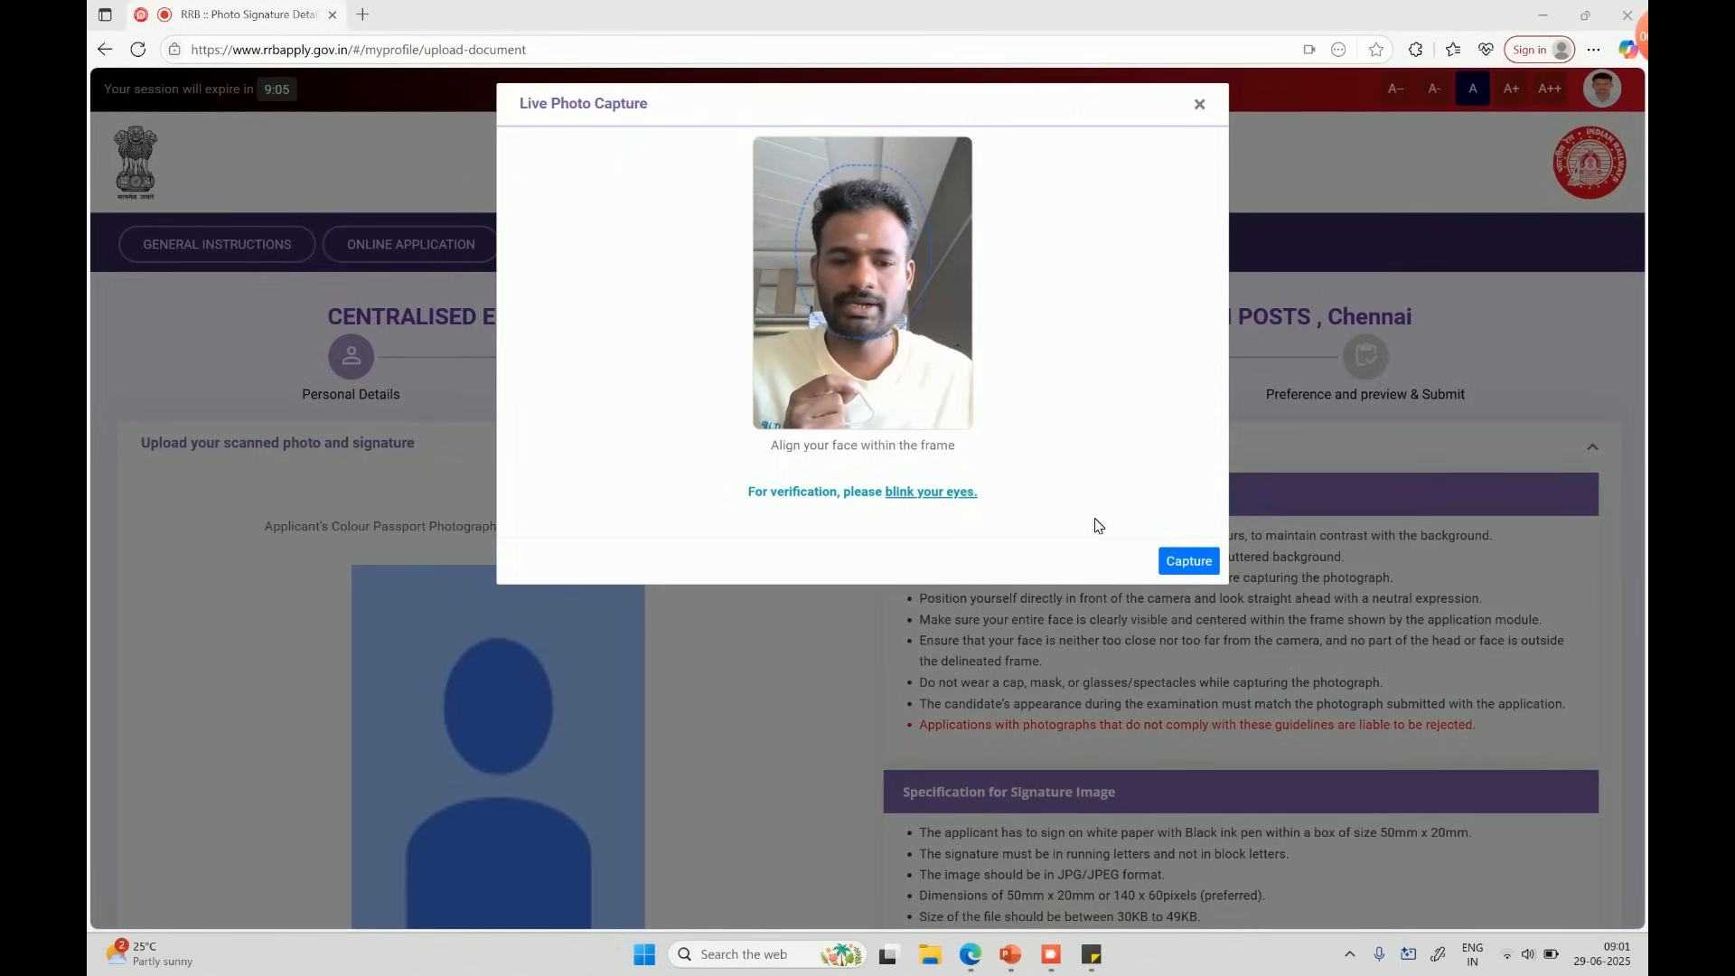
pyautogui.click(1207, 568)
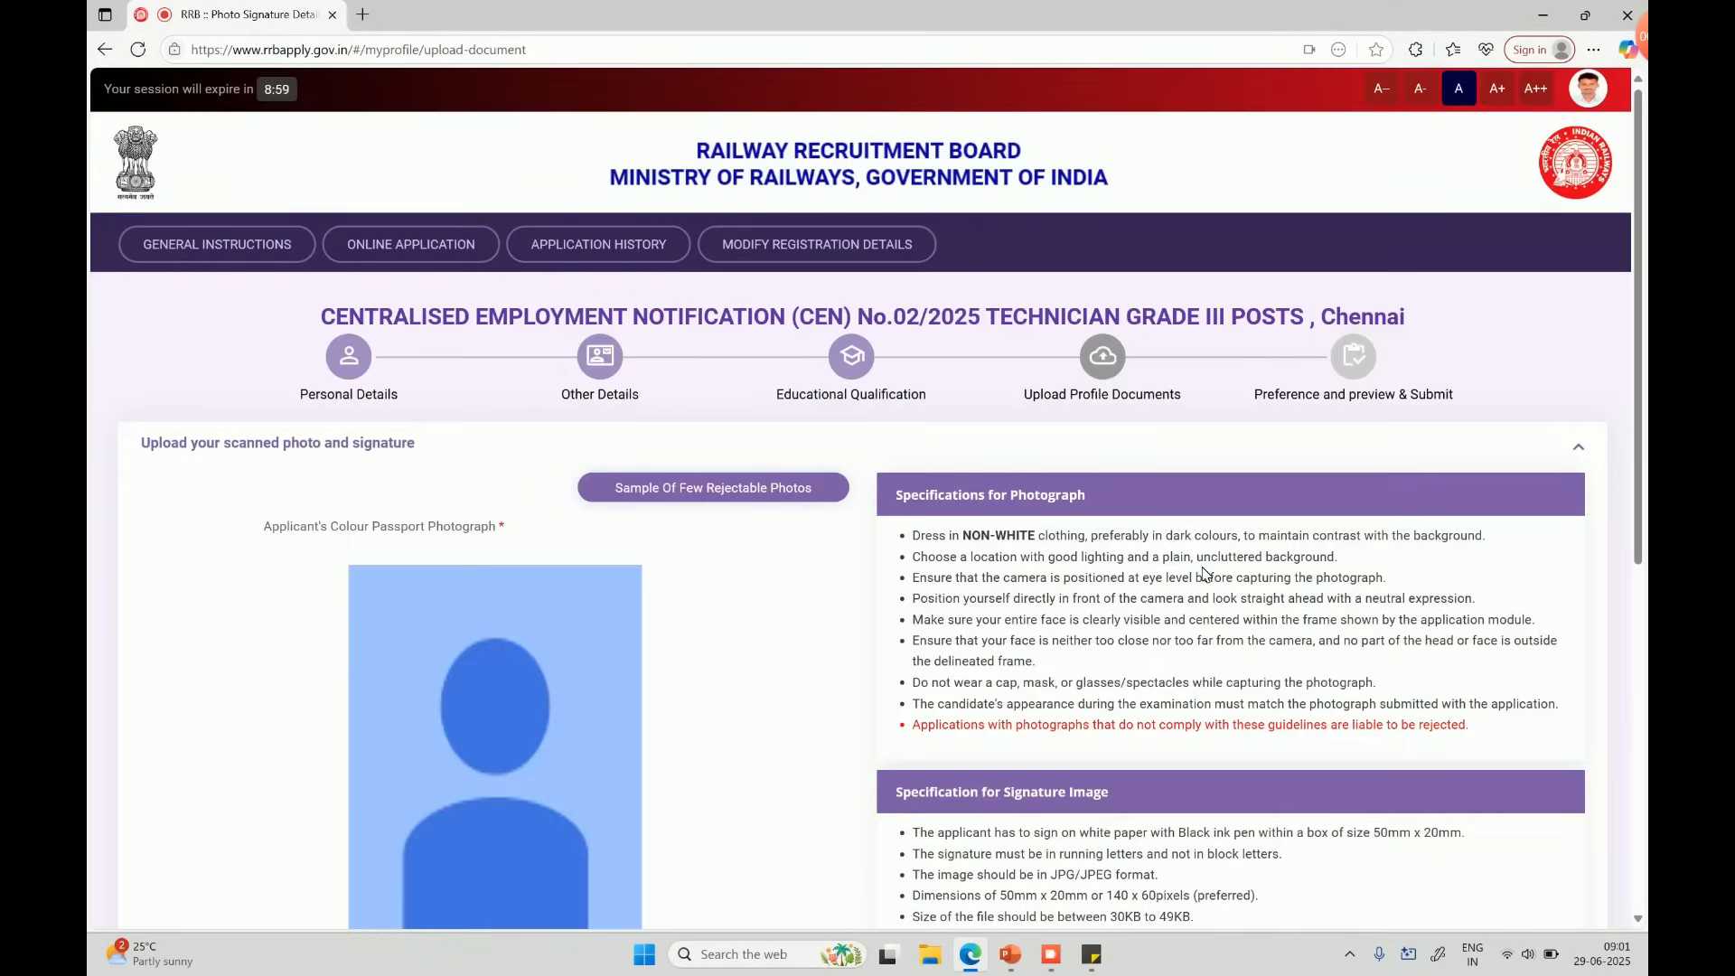
pyautogui.scroll(-7, 1205, 575)
pyautogui.scroll(1, 1206, 575)
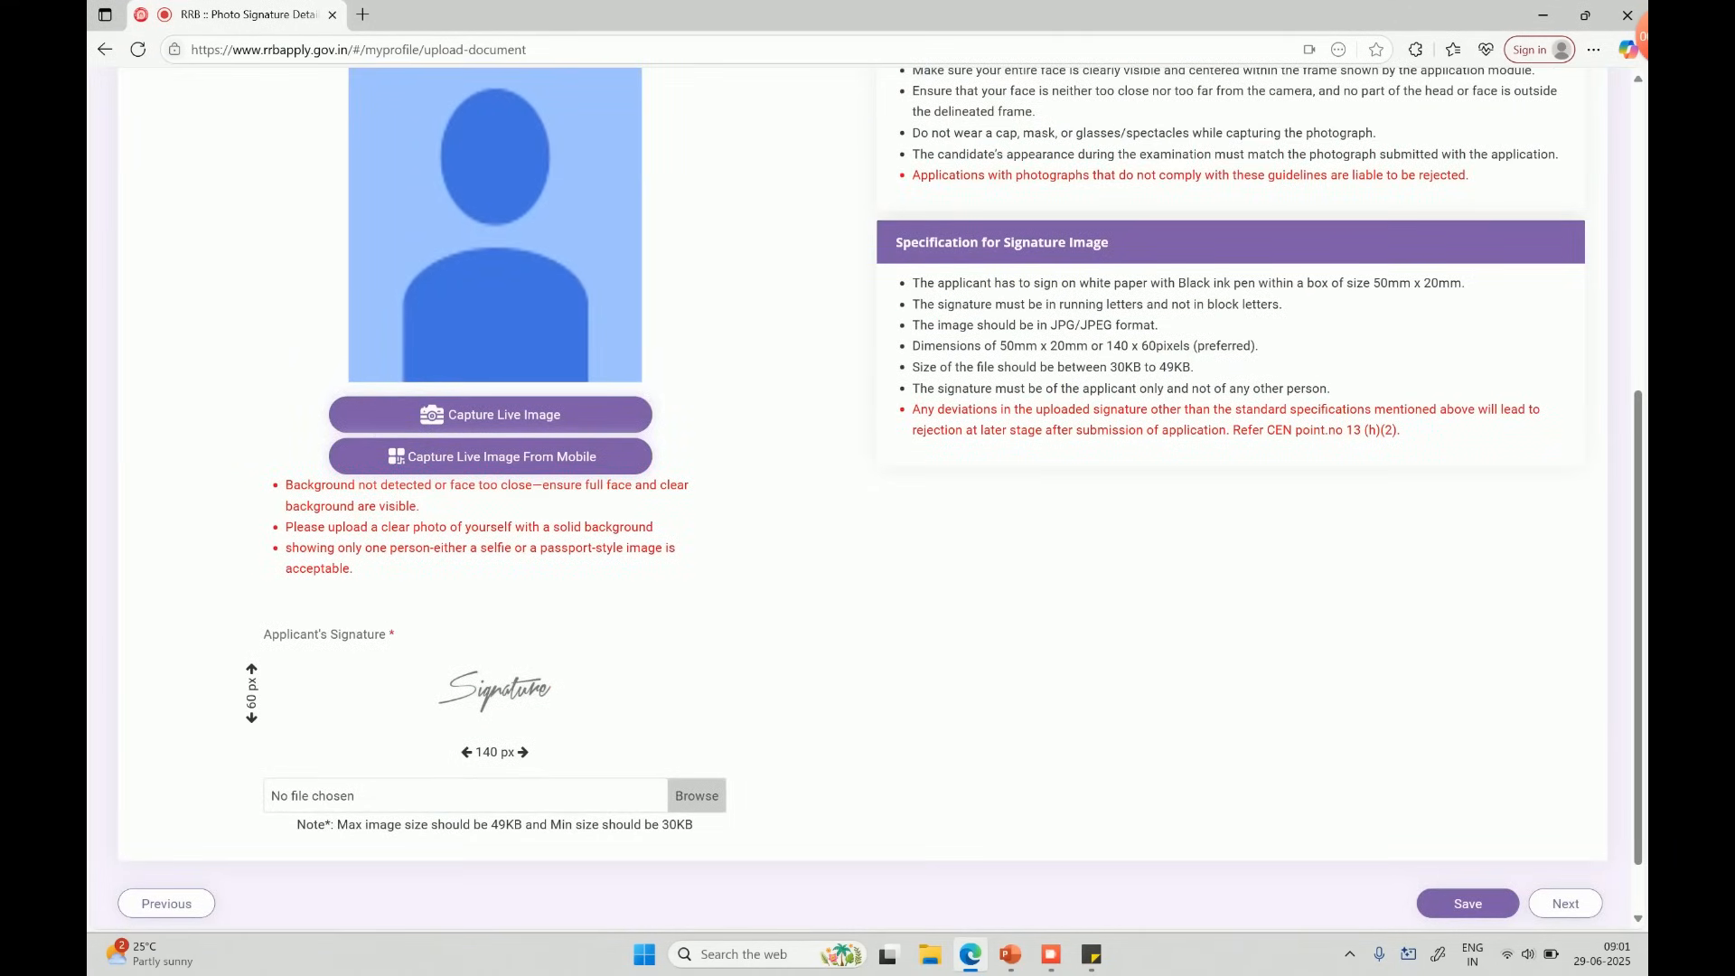
pyautogui.scroll(1, 1307, 393)
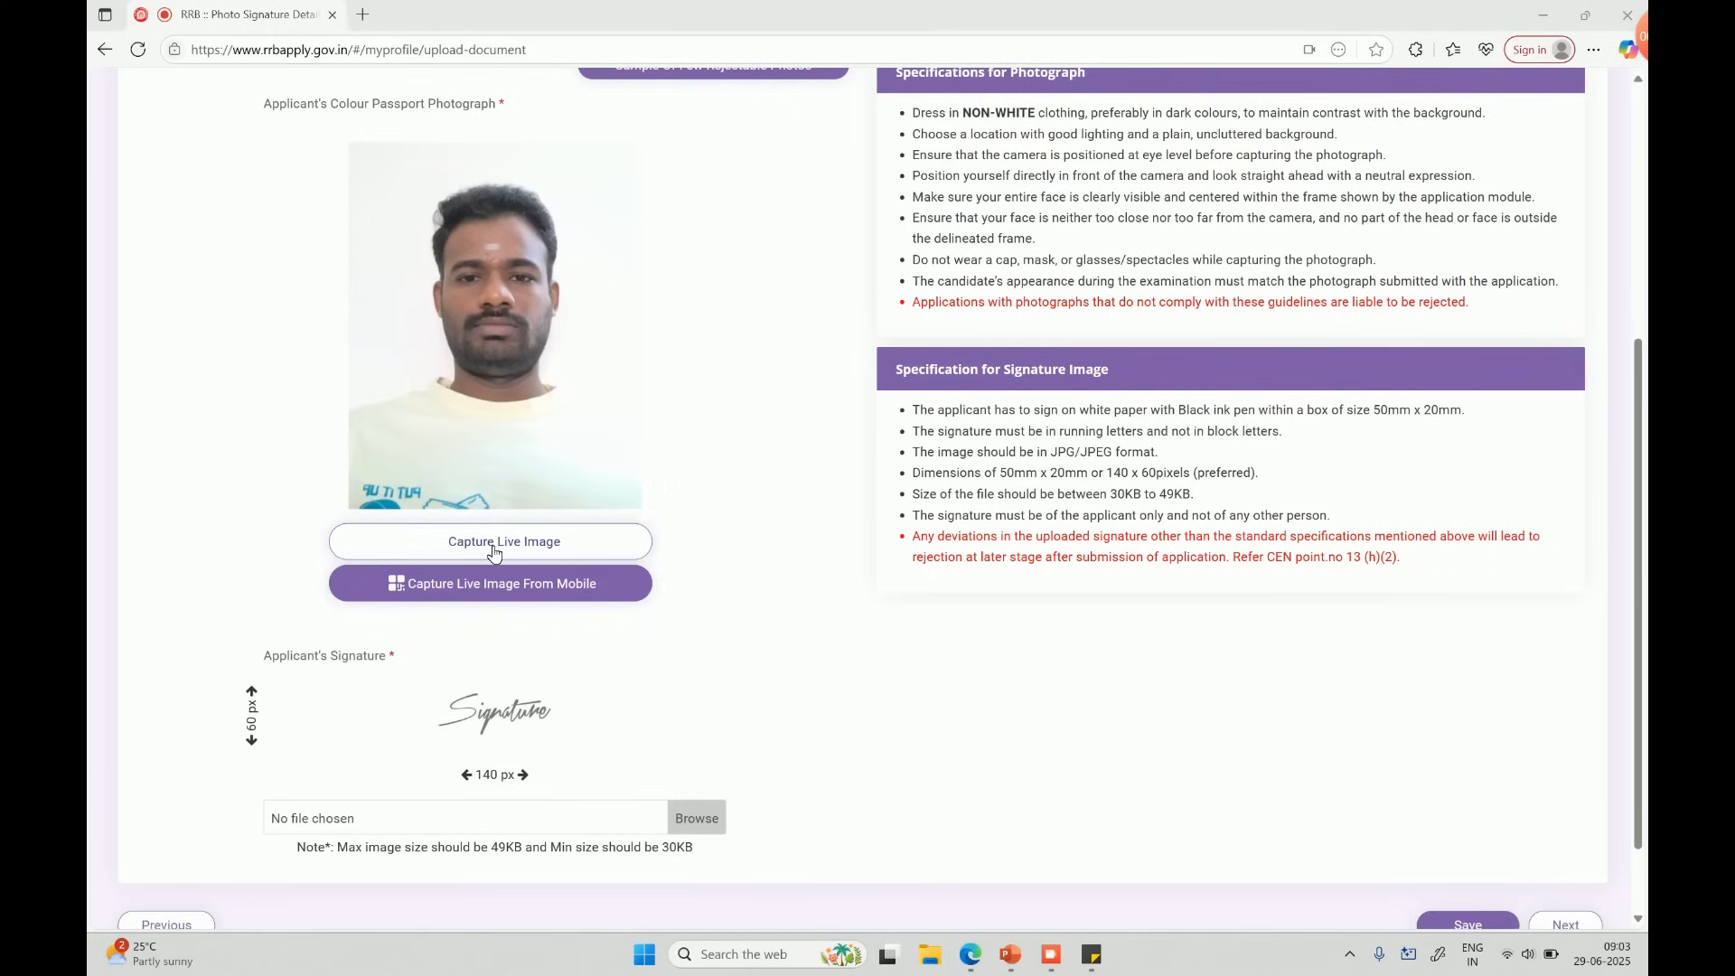
# Step: Read the signature image specifications, and save the photograph and signature to continue to the post preference stage
pyautogui.scroll(4, 495, 554)
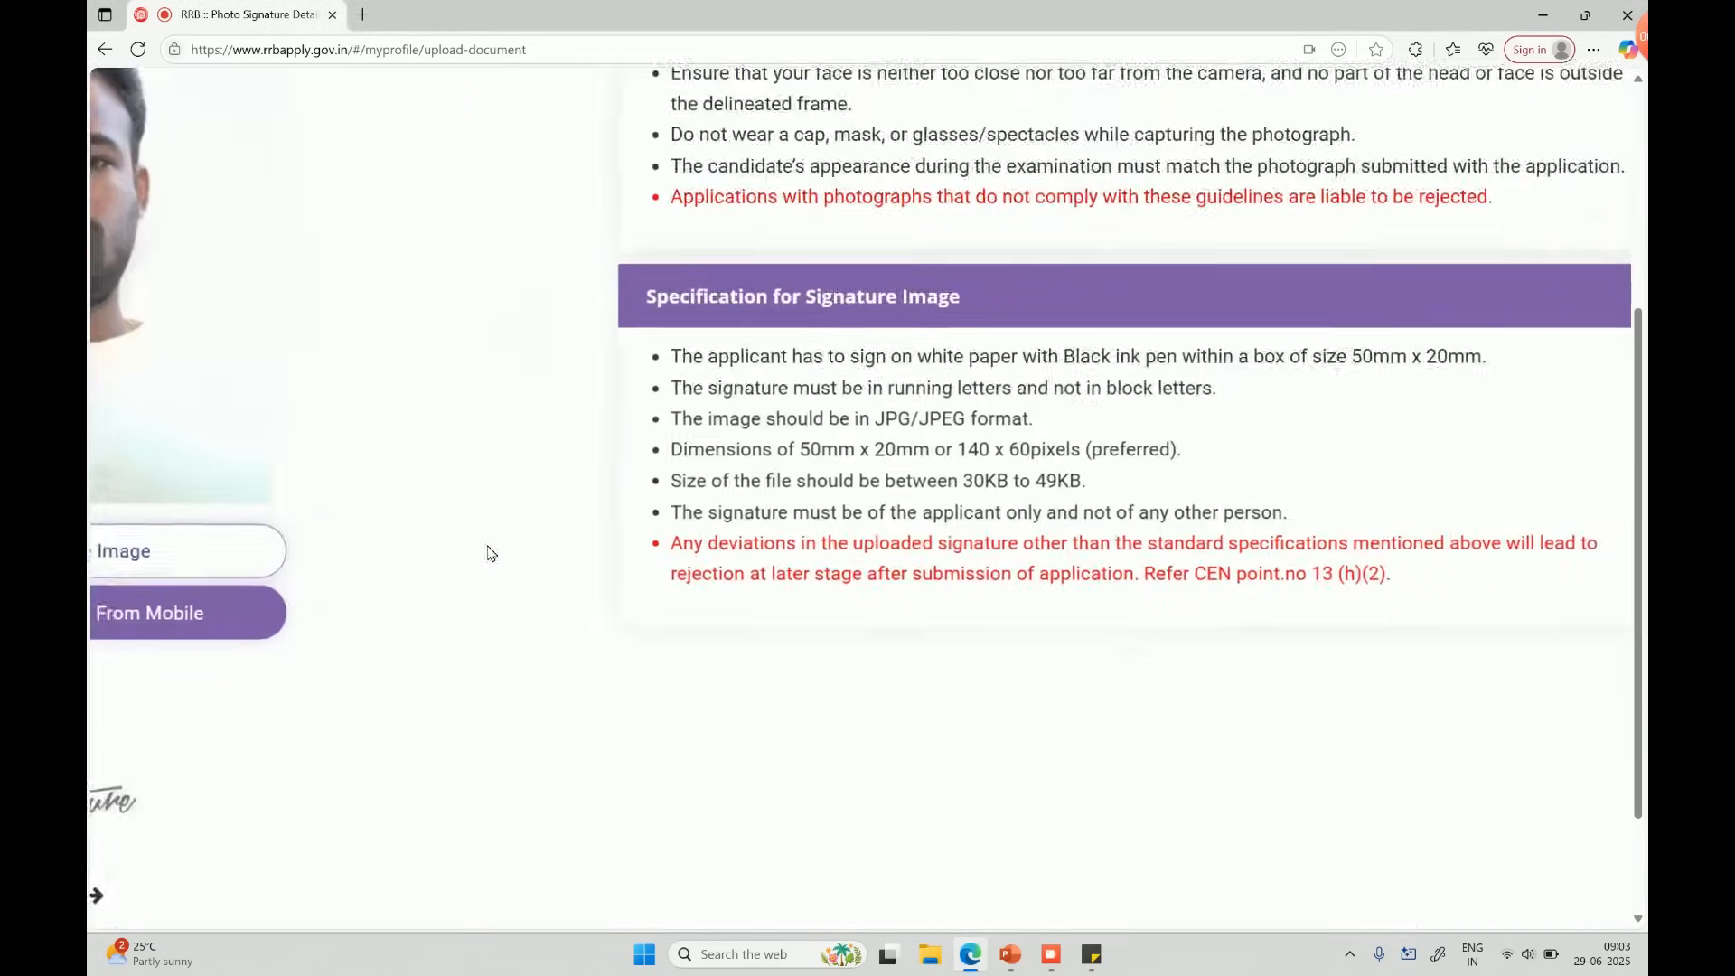
pyautogui.hscroll(1, 494, 555)
pyautogui.scroll(1, 1394, 550)
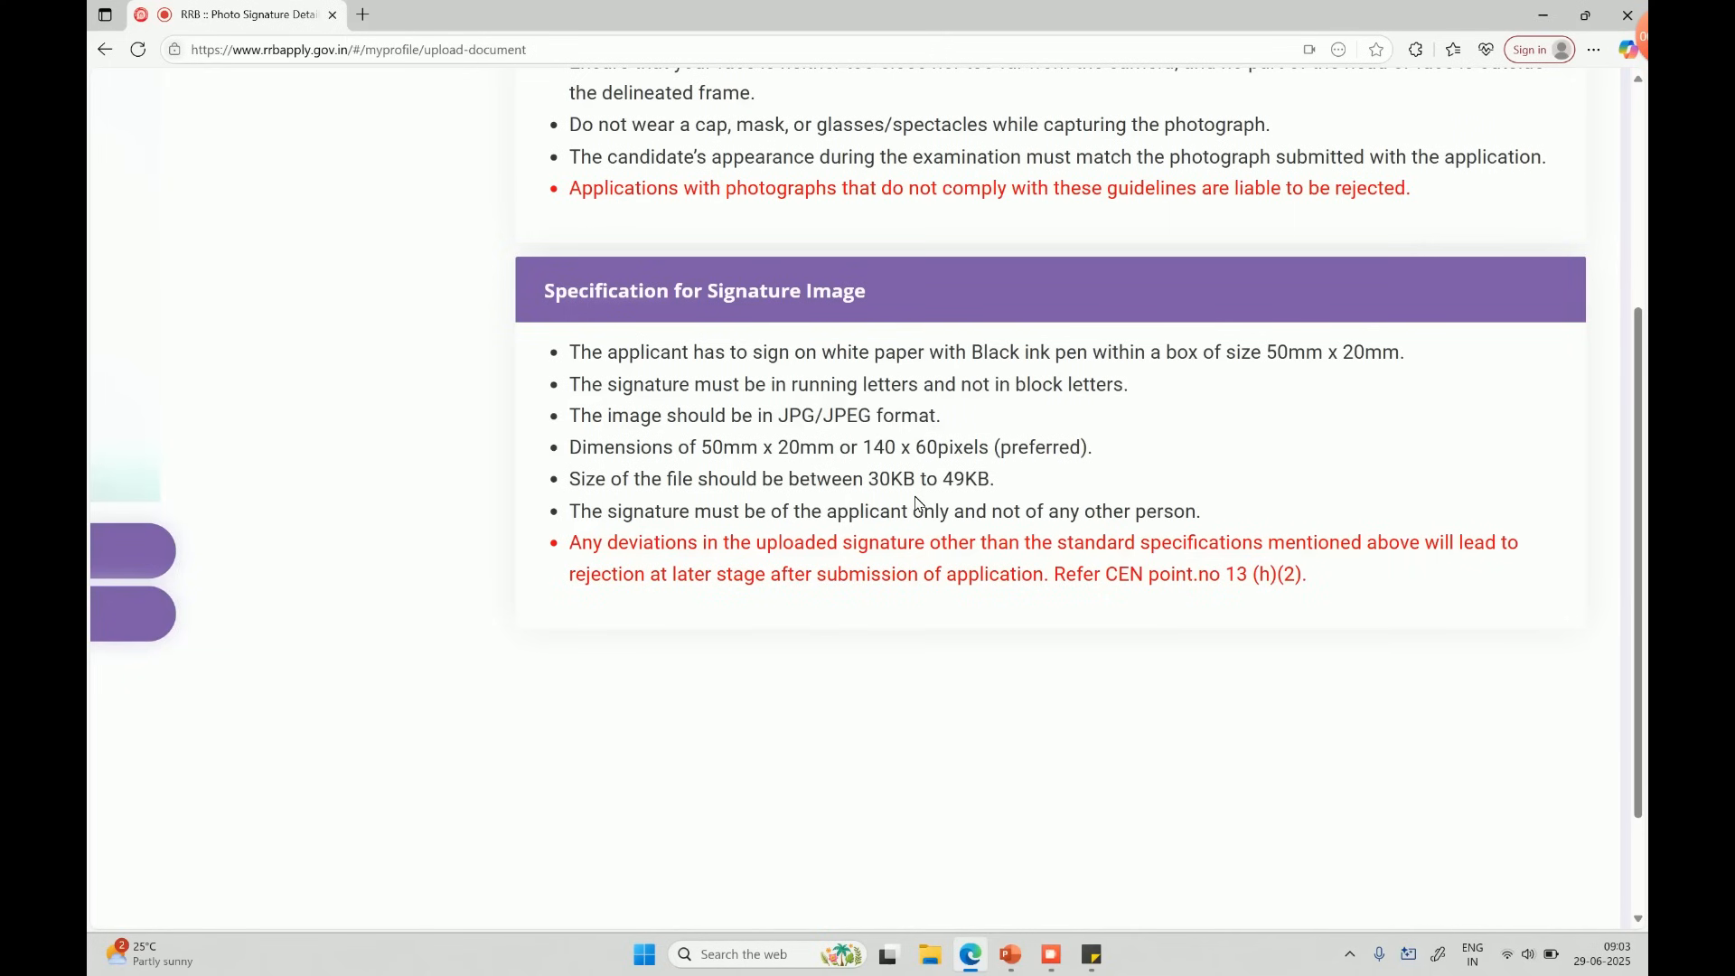
pyautogui.scroll(-4, 919, 504)
pyautogui.hscroll(-5, 919, 505)
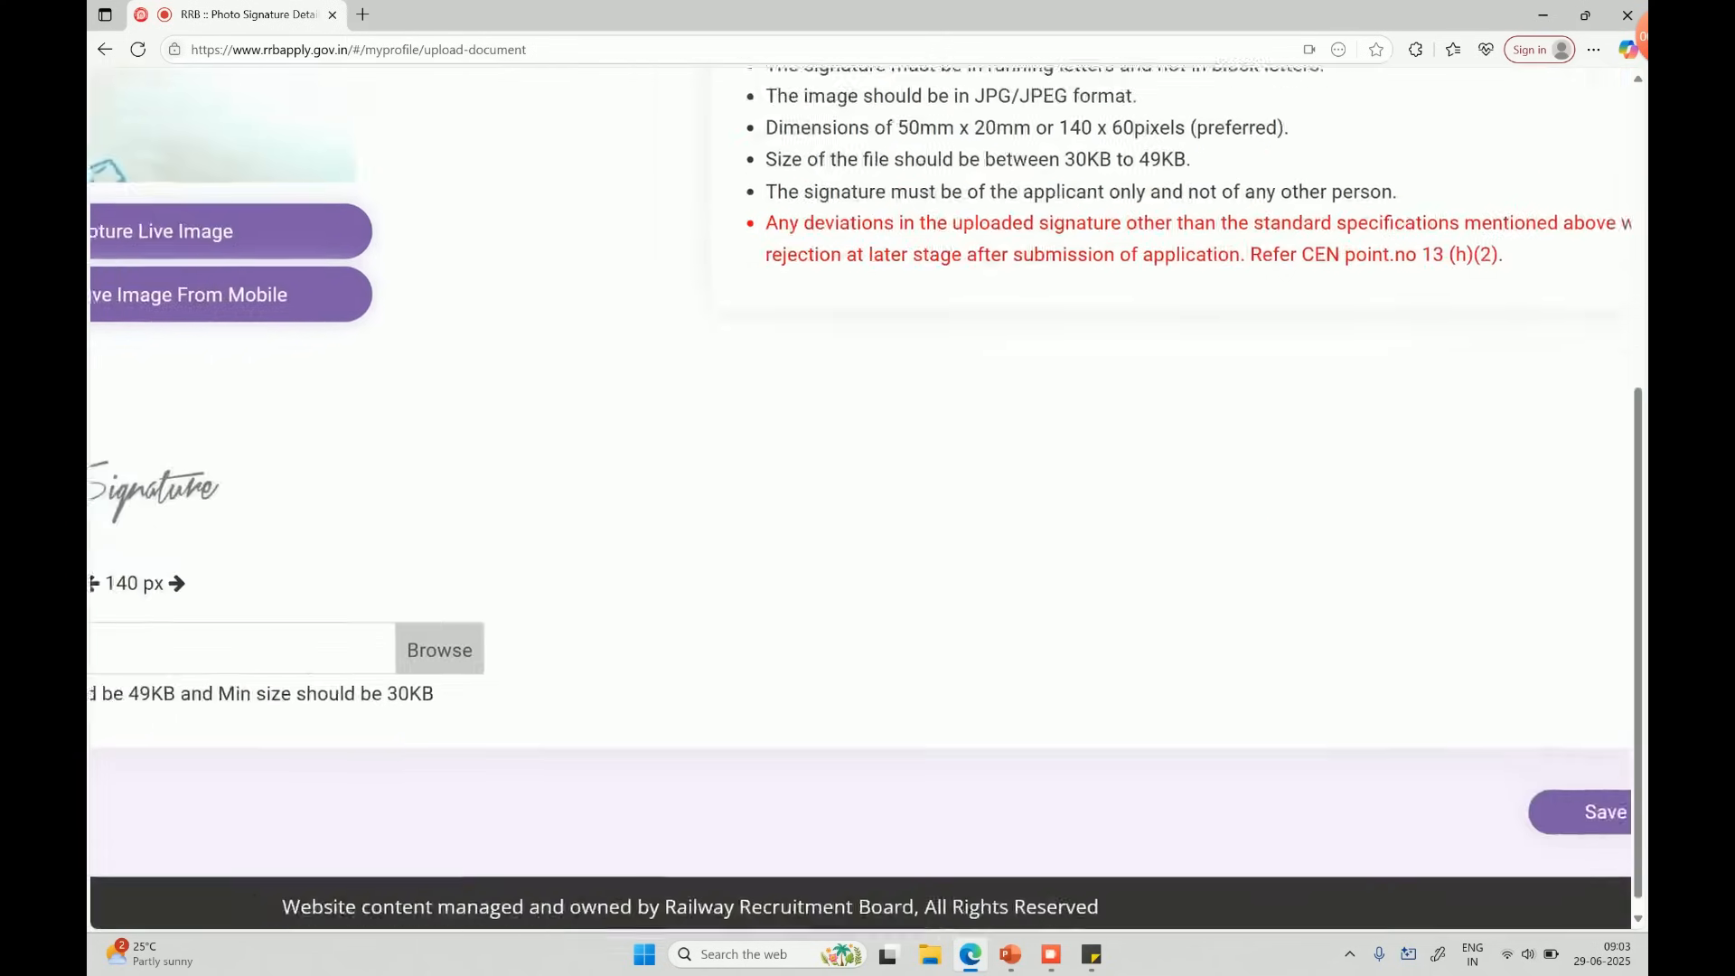
pyautogui.scroll(-2, 1111, 388)
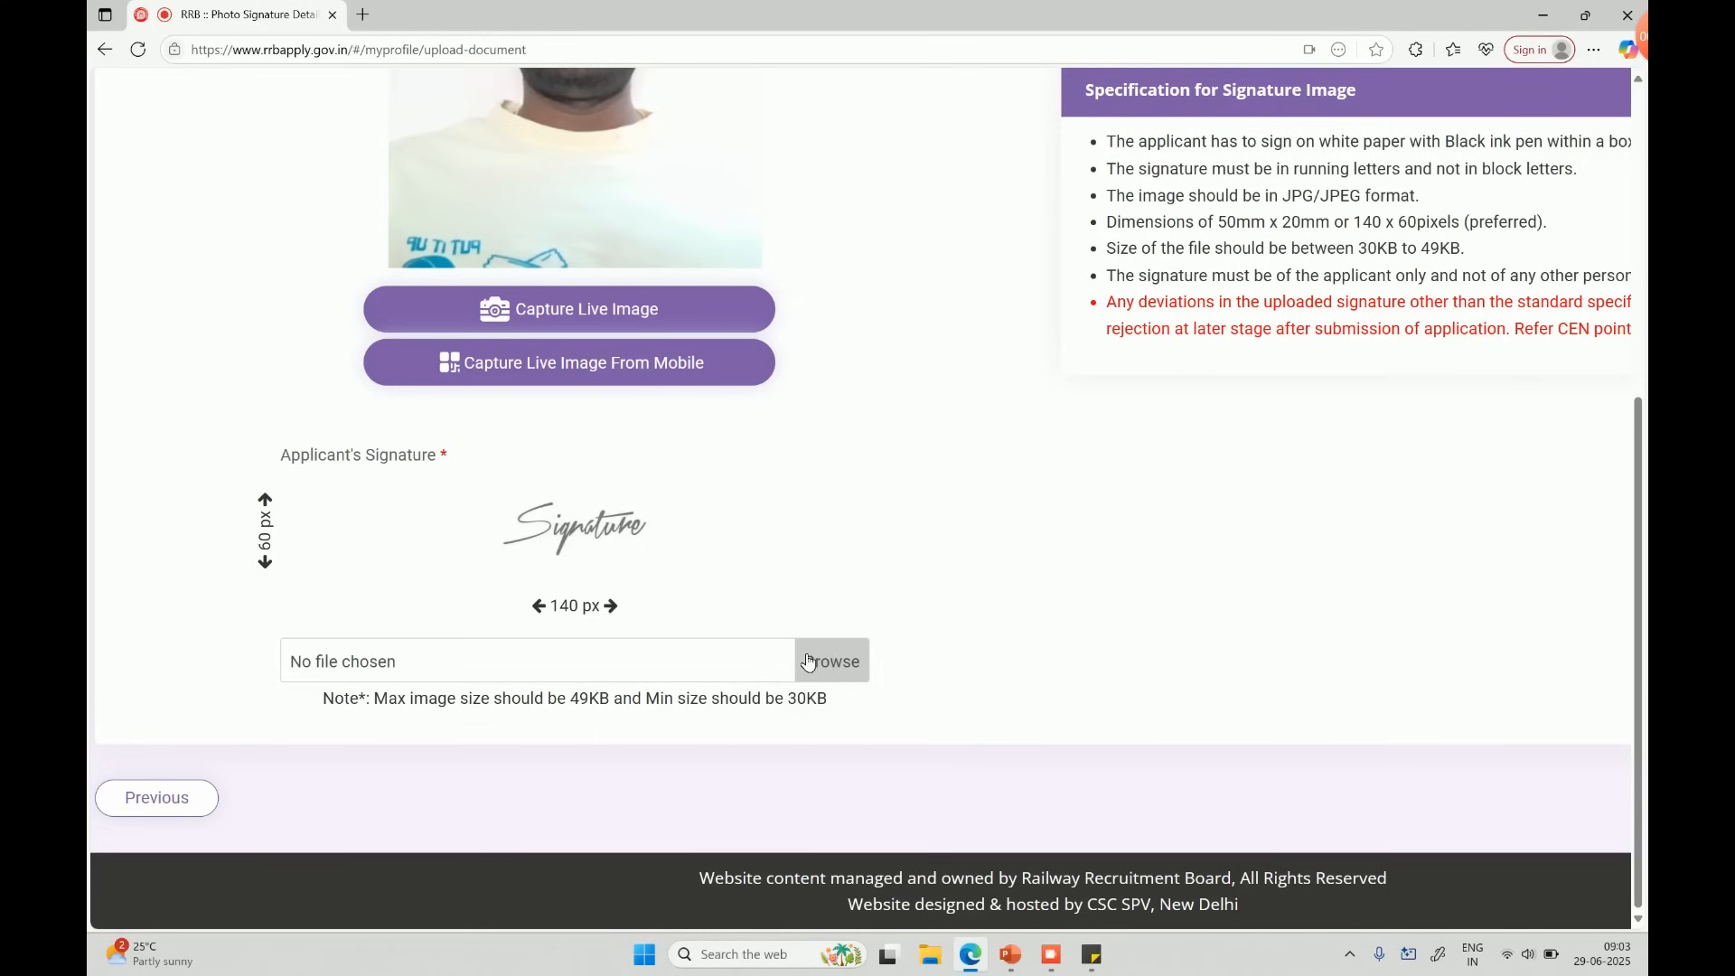
pyautogui.hscroll(5, 809, 662)
pyautogui.click(1473, 811)
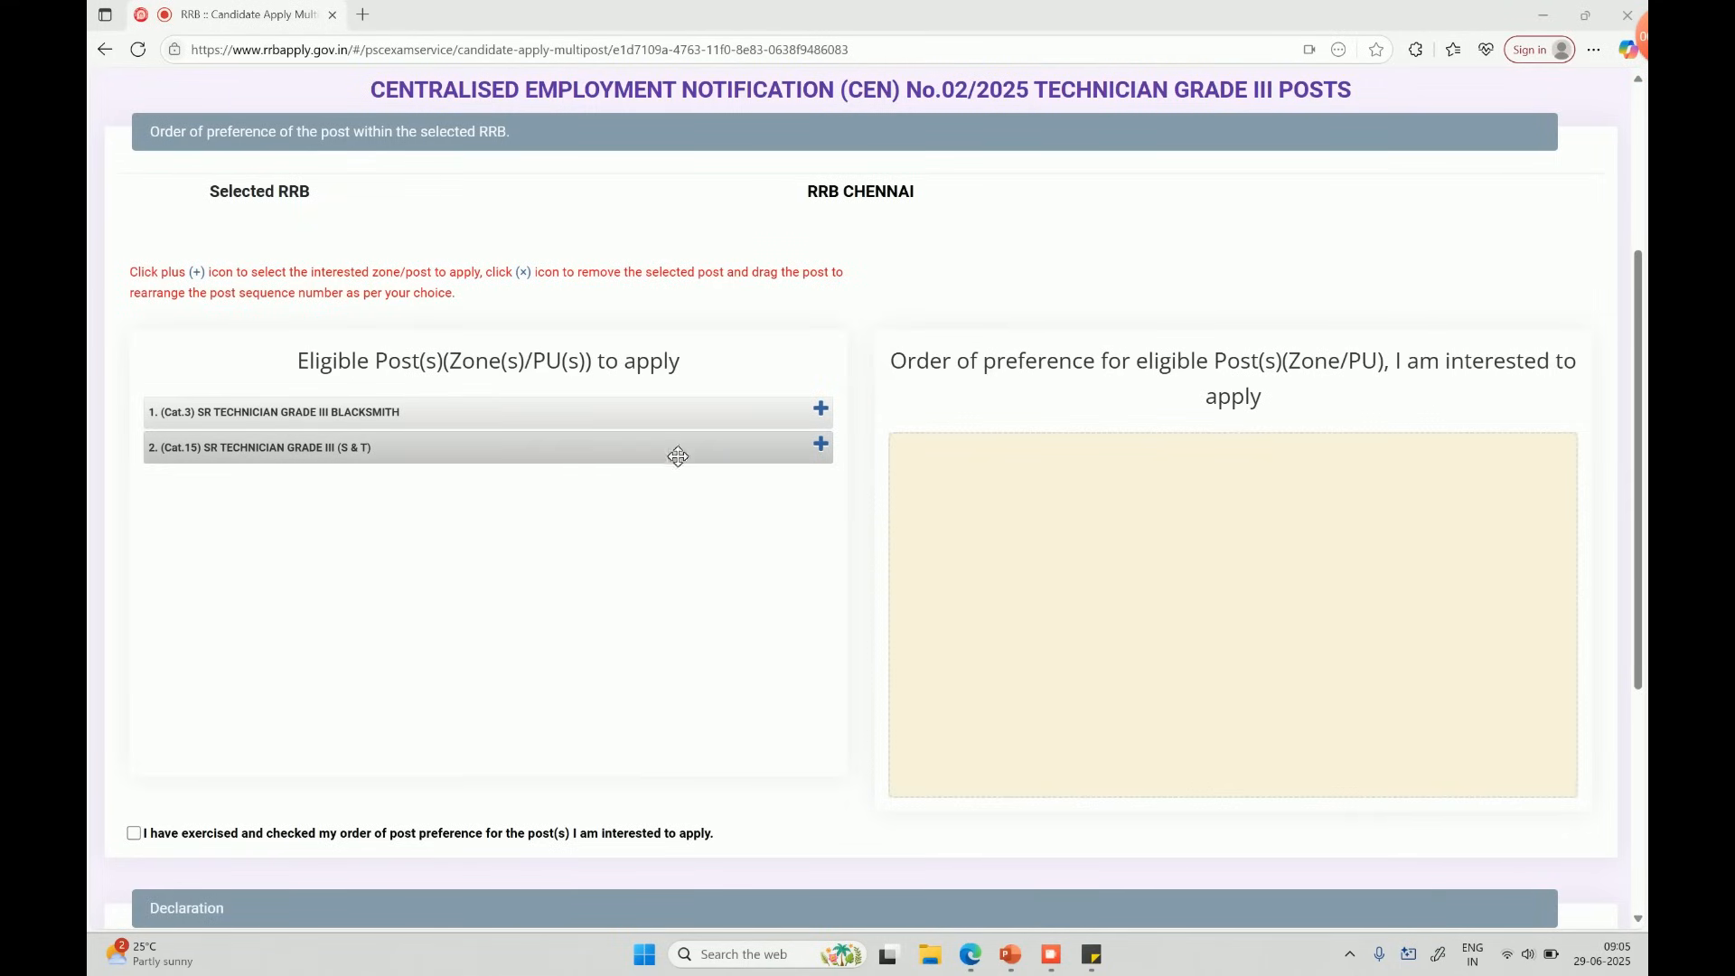
# Step: Add SR TECHNICIAN GRADE III (S & T) as first preference and SR TECHNICIAN GRADE III BLACKSMITH as second, and confirm the preference order
pyautogui.click(821, 452)
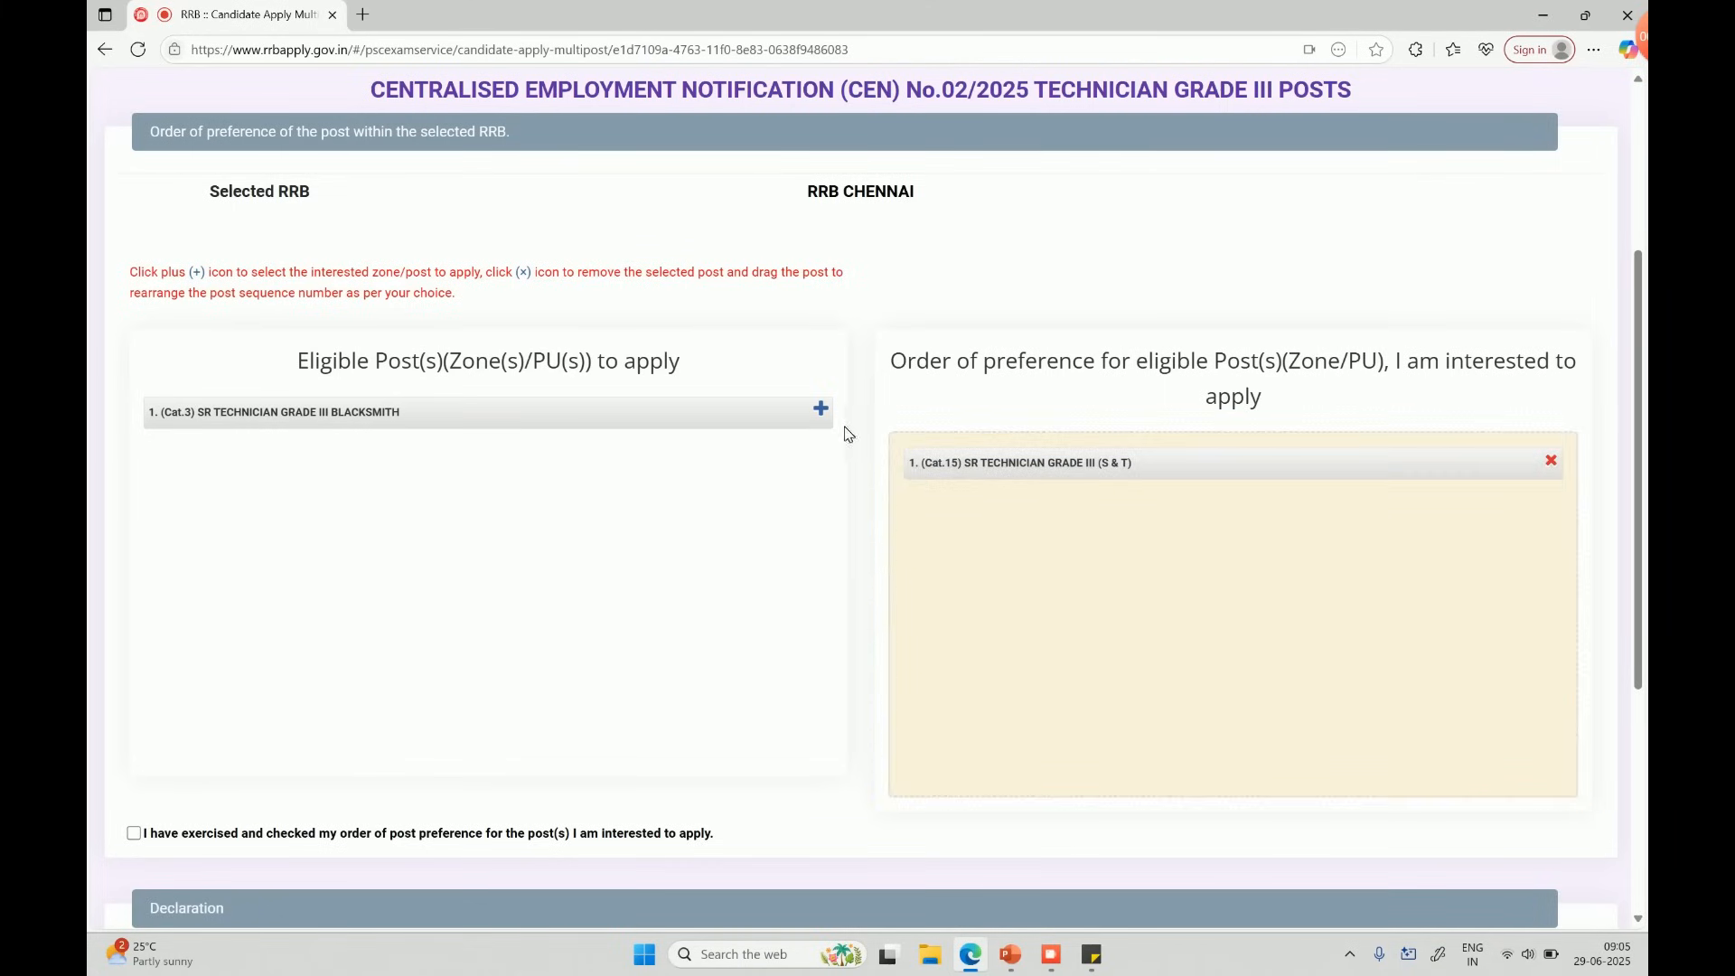
pyautogui.click(821, 410)
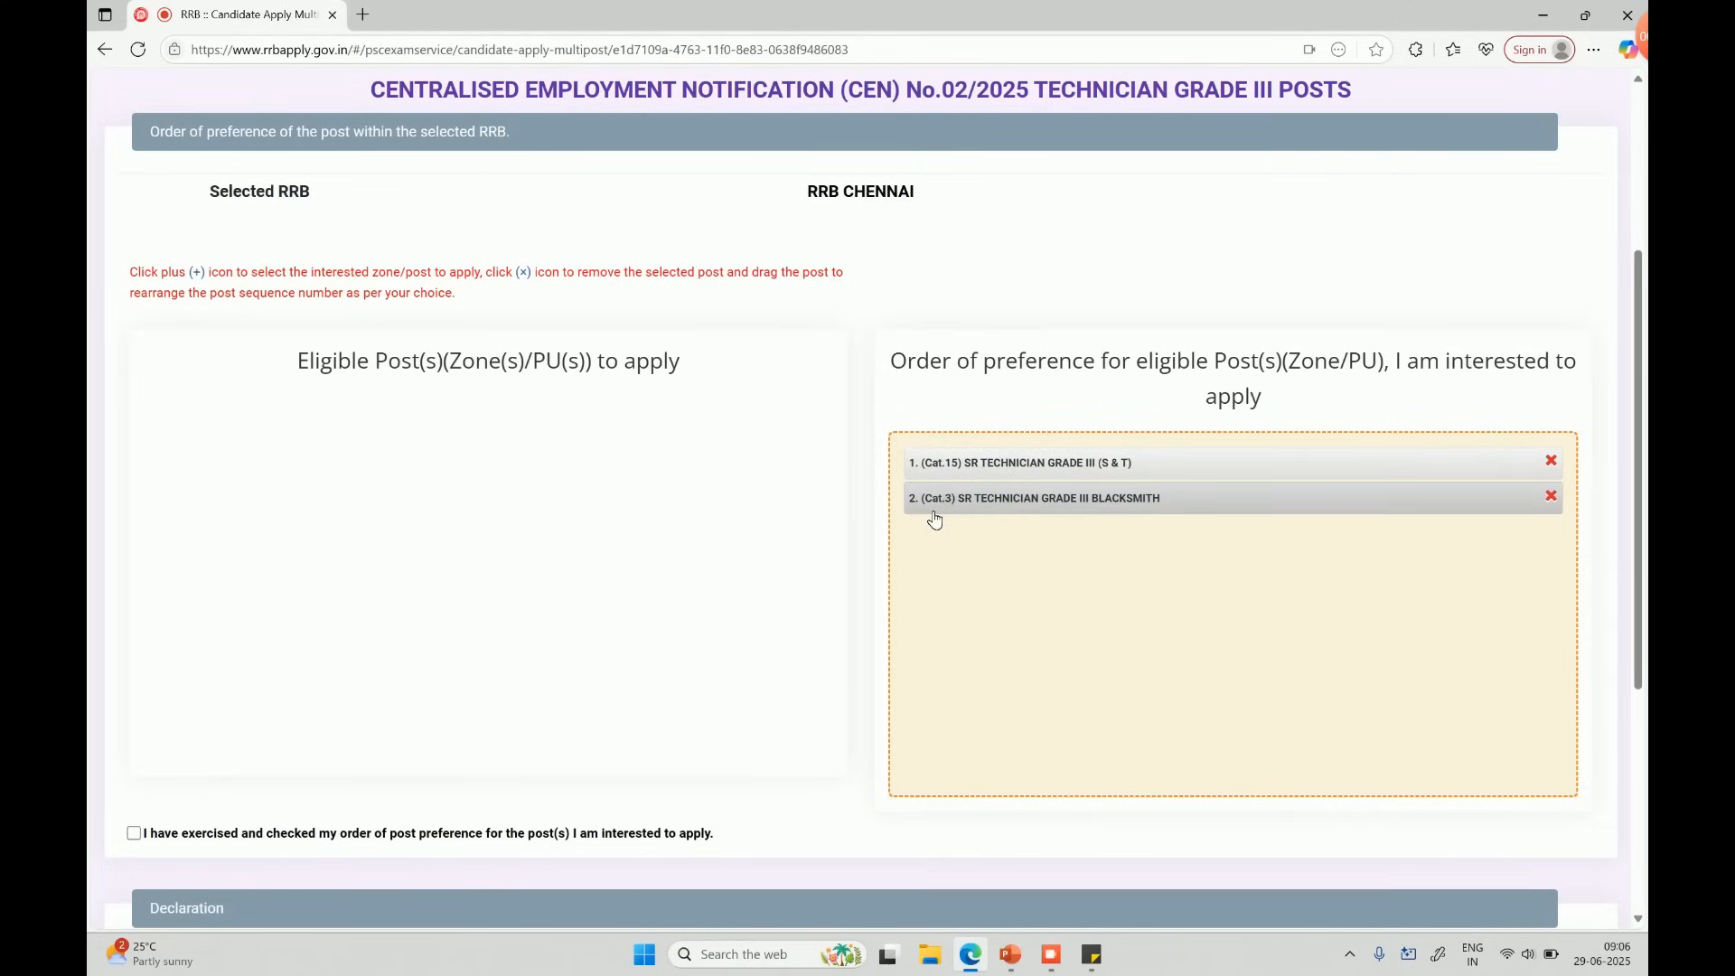
pyautogui.scroll(-5, 934, 519)
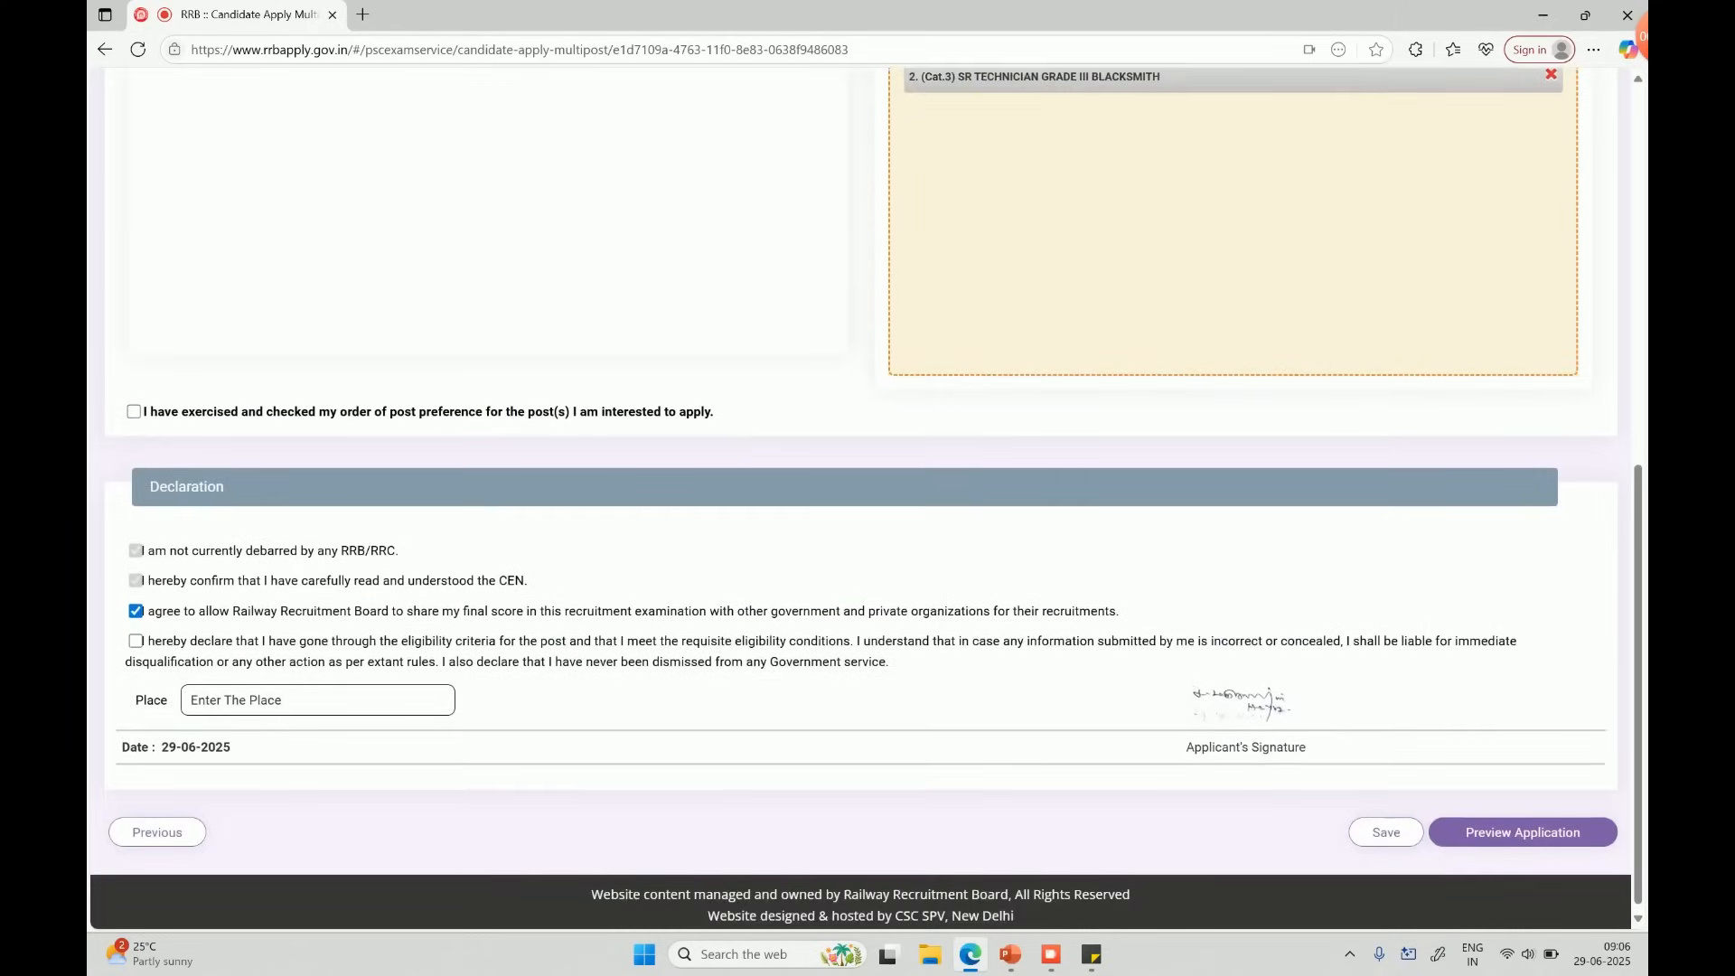
pyautogui.click(133, 406)
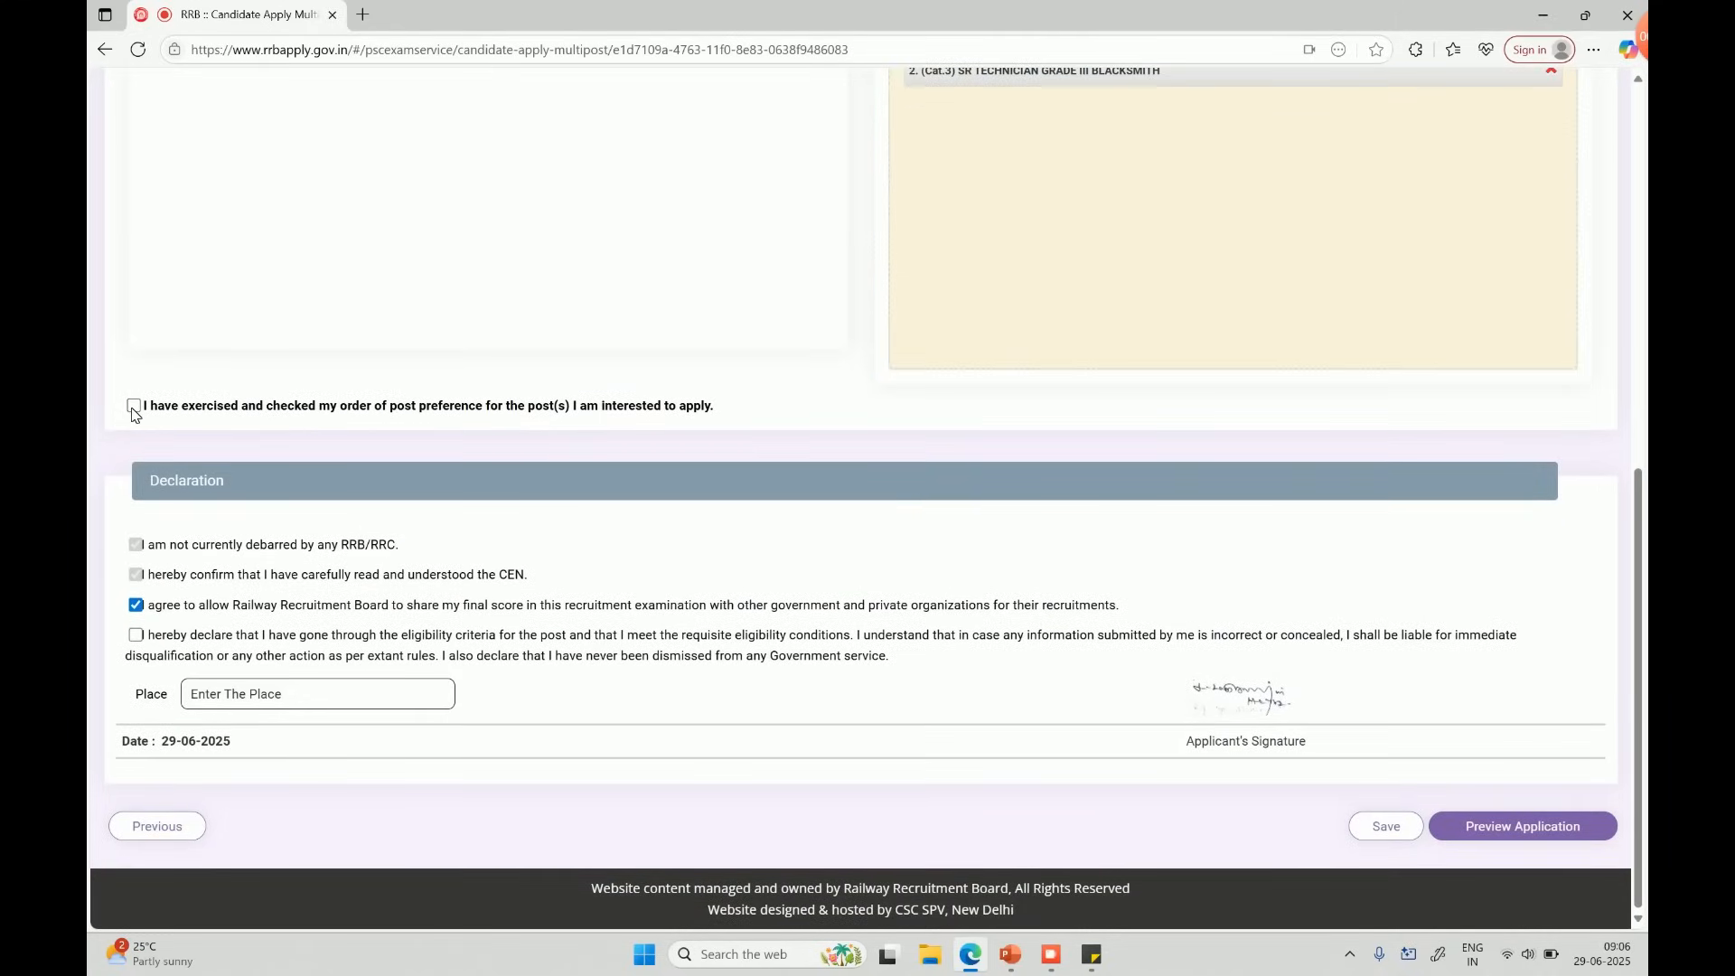
# Step: Accept the declaration of meeting the eligibility conditions, and open the application preview
pyautogui.click(135, 636)
pyautogui.click(1570, 839)
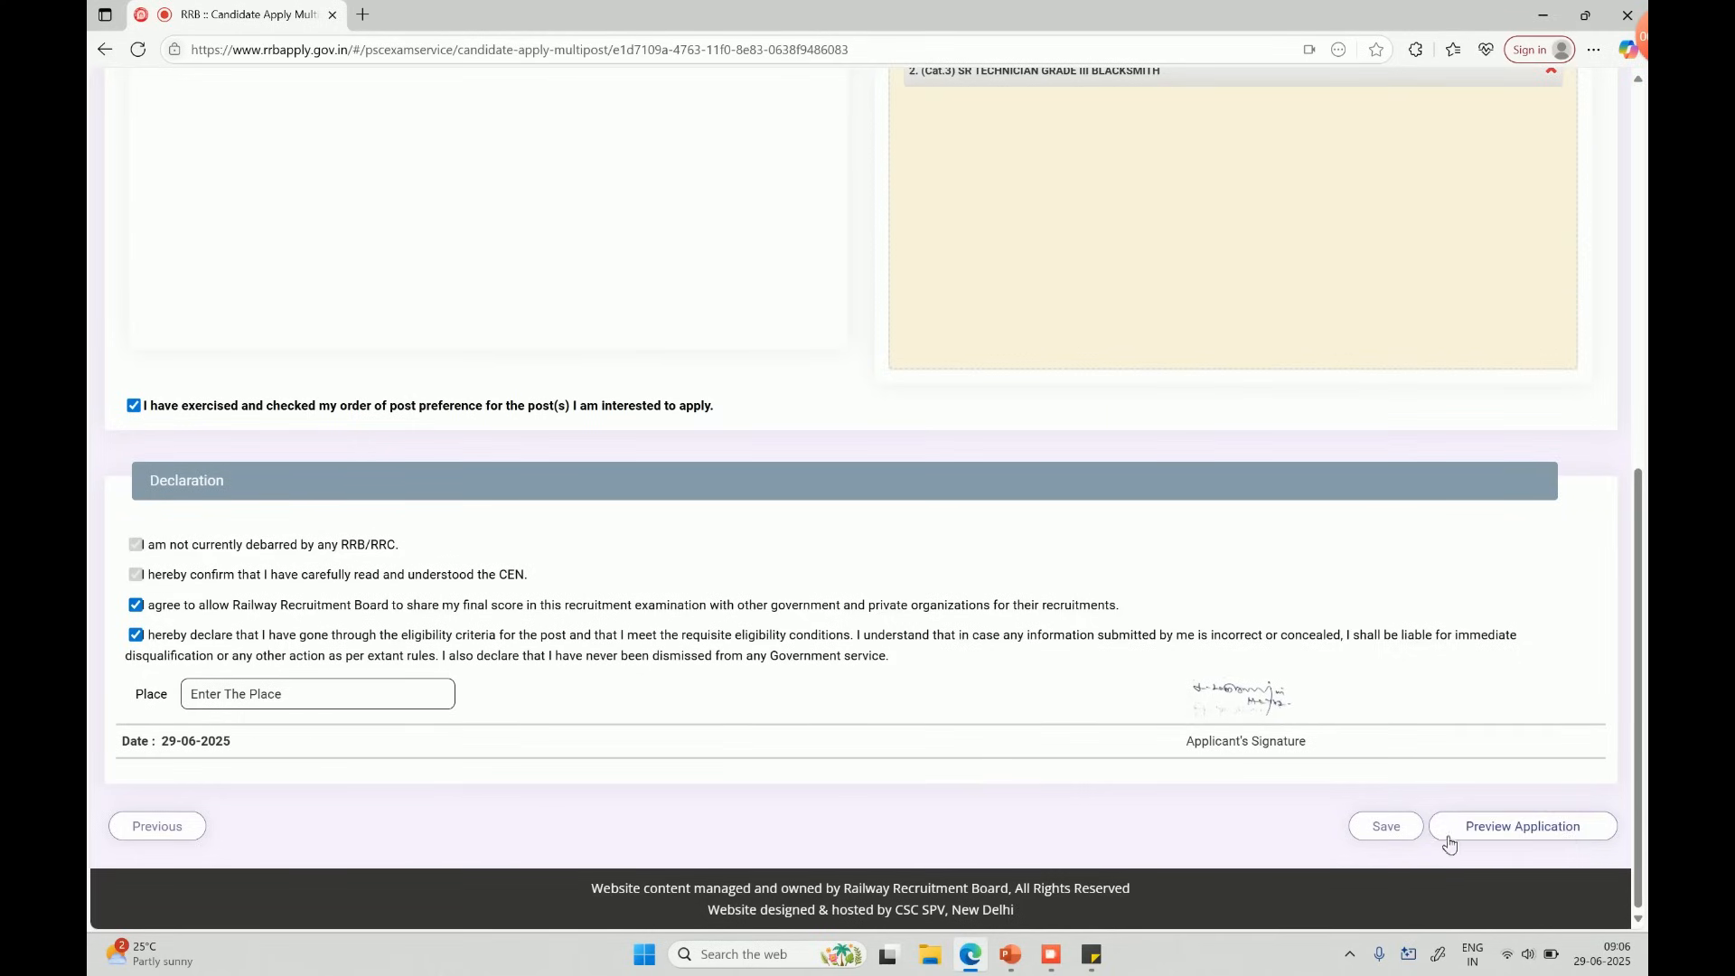
pyautogui.click(1497, 839)
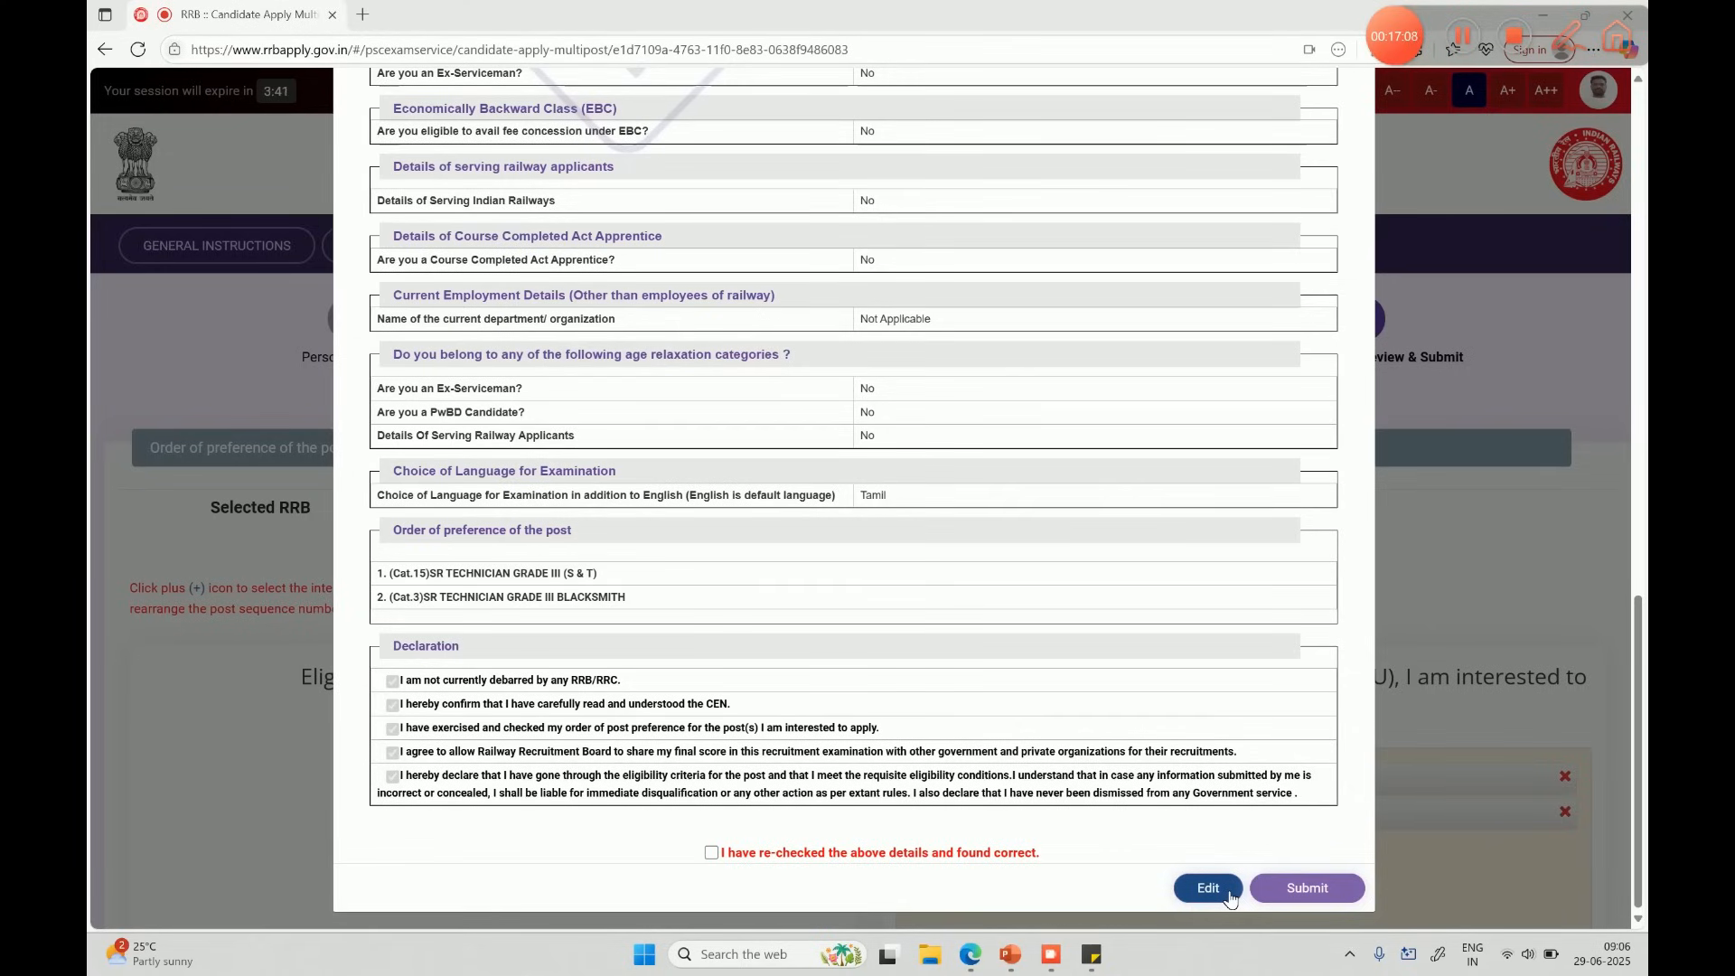
# Step: Confirm that the previewed details have been re-checked, and submit the application to reach the fee payment page
pyautogui.click(712, 854)
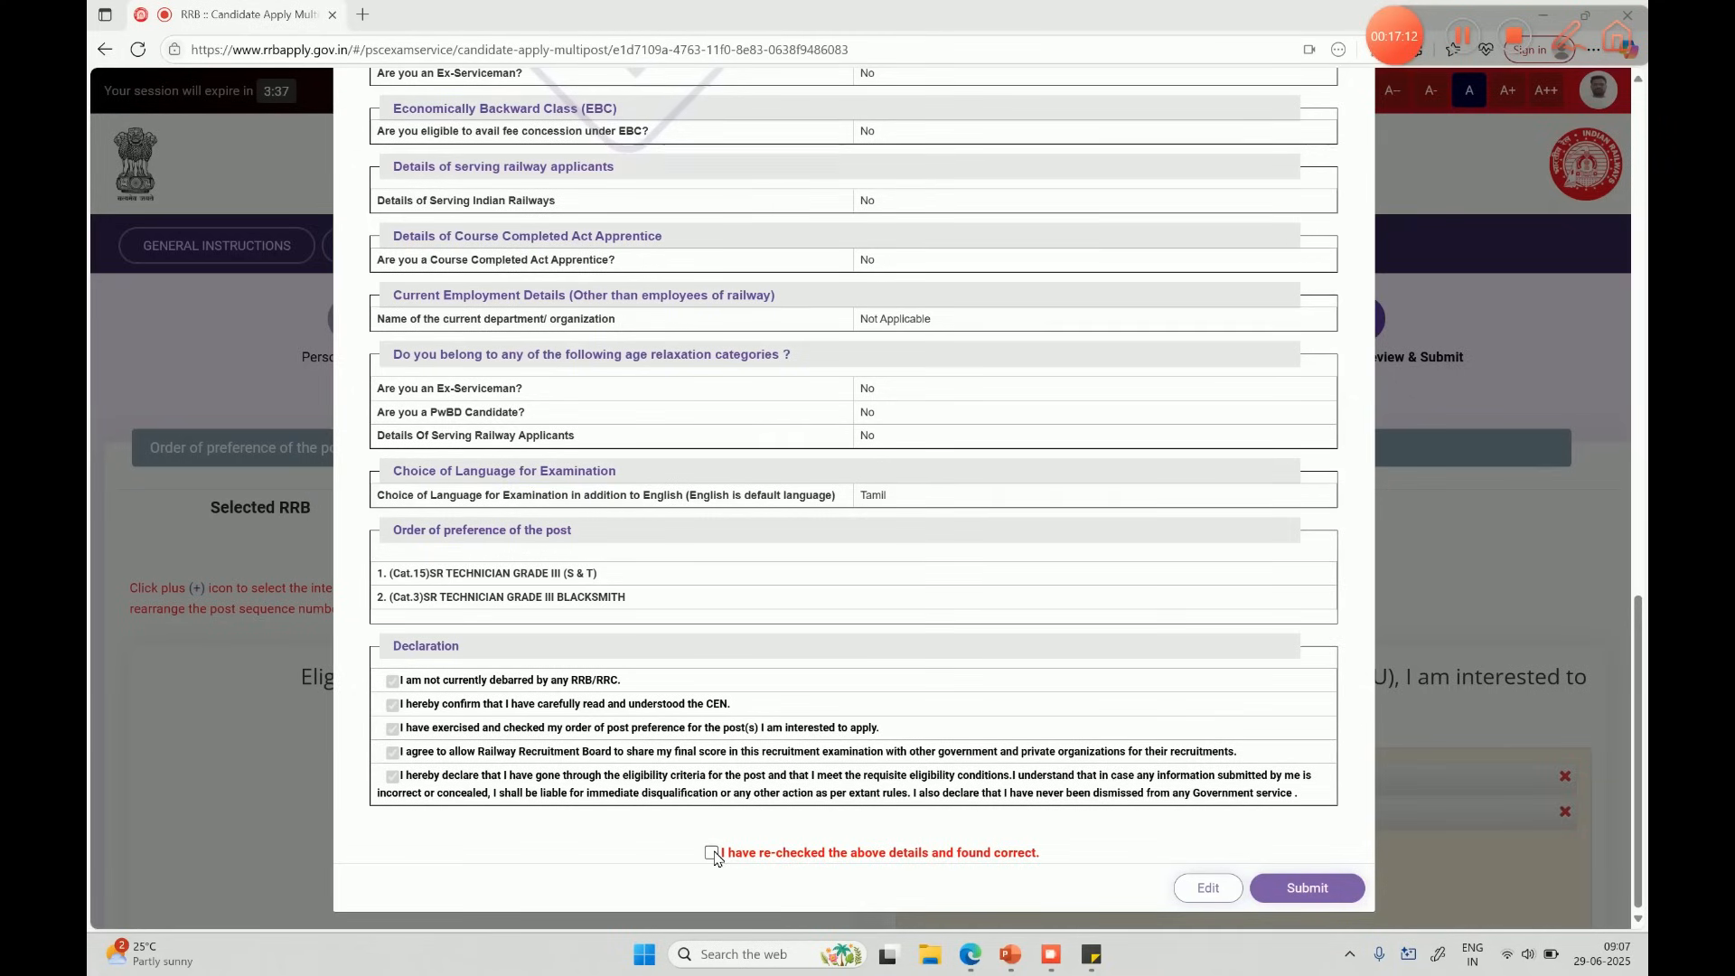
pyautogui.click(1293, 887)
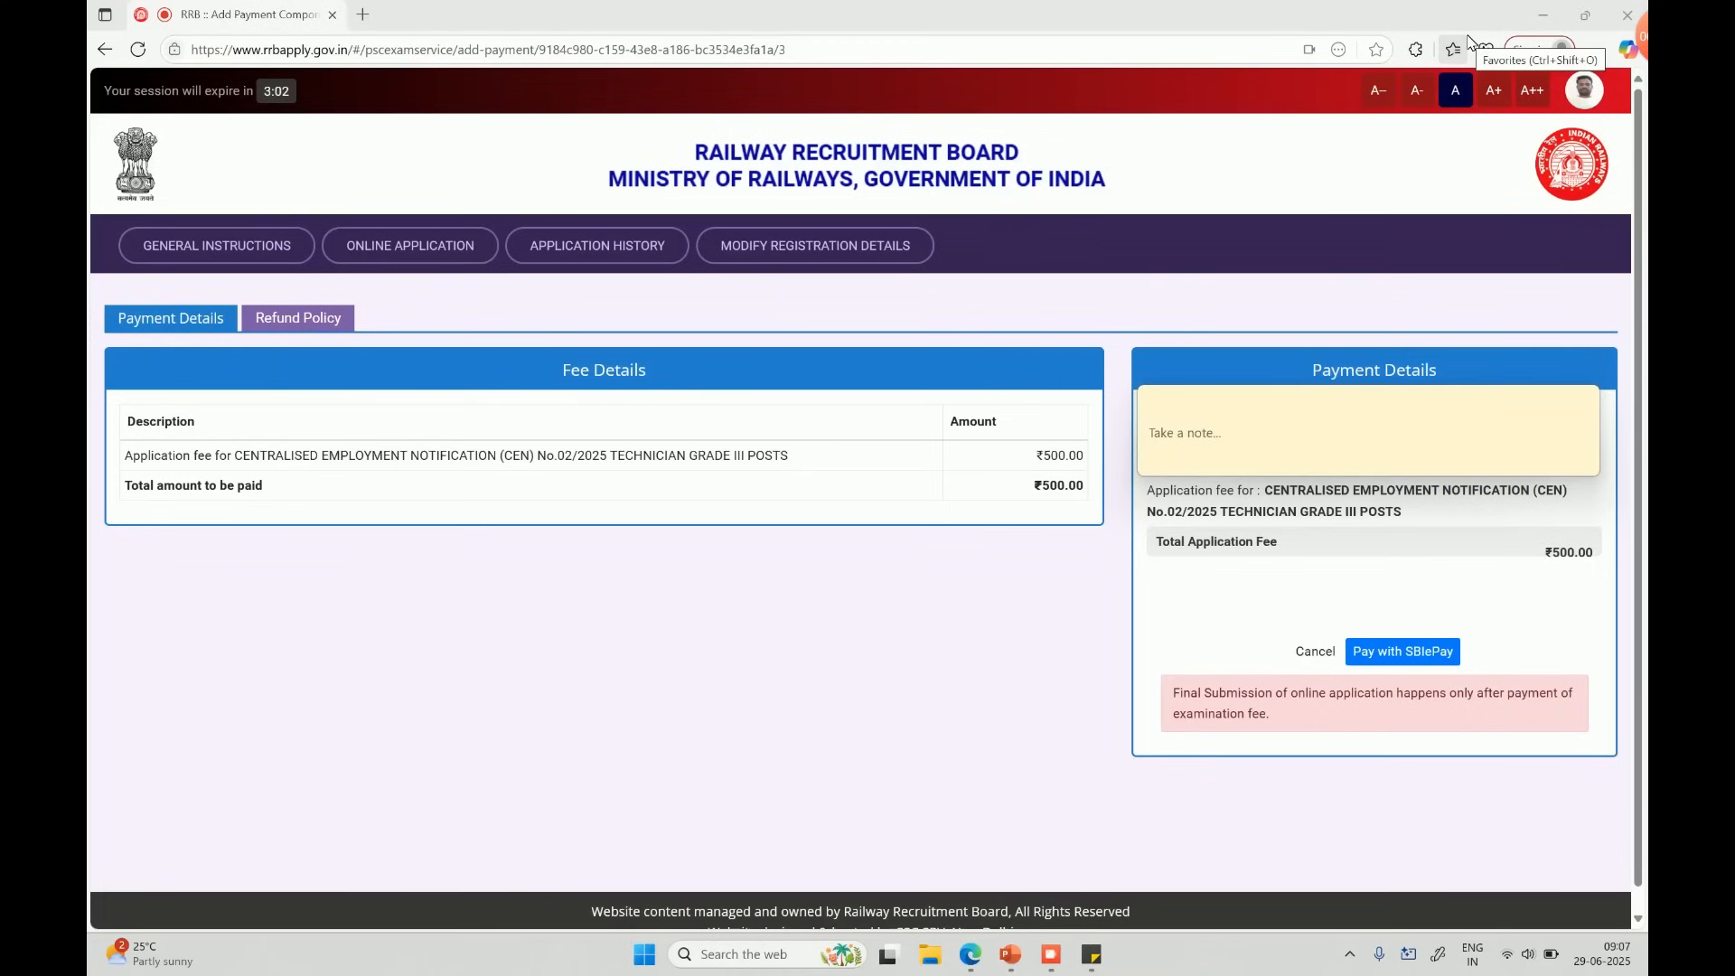